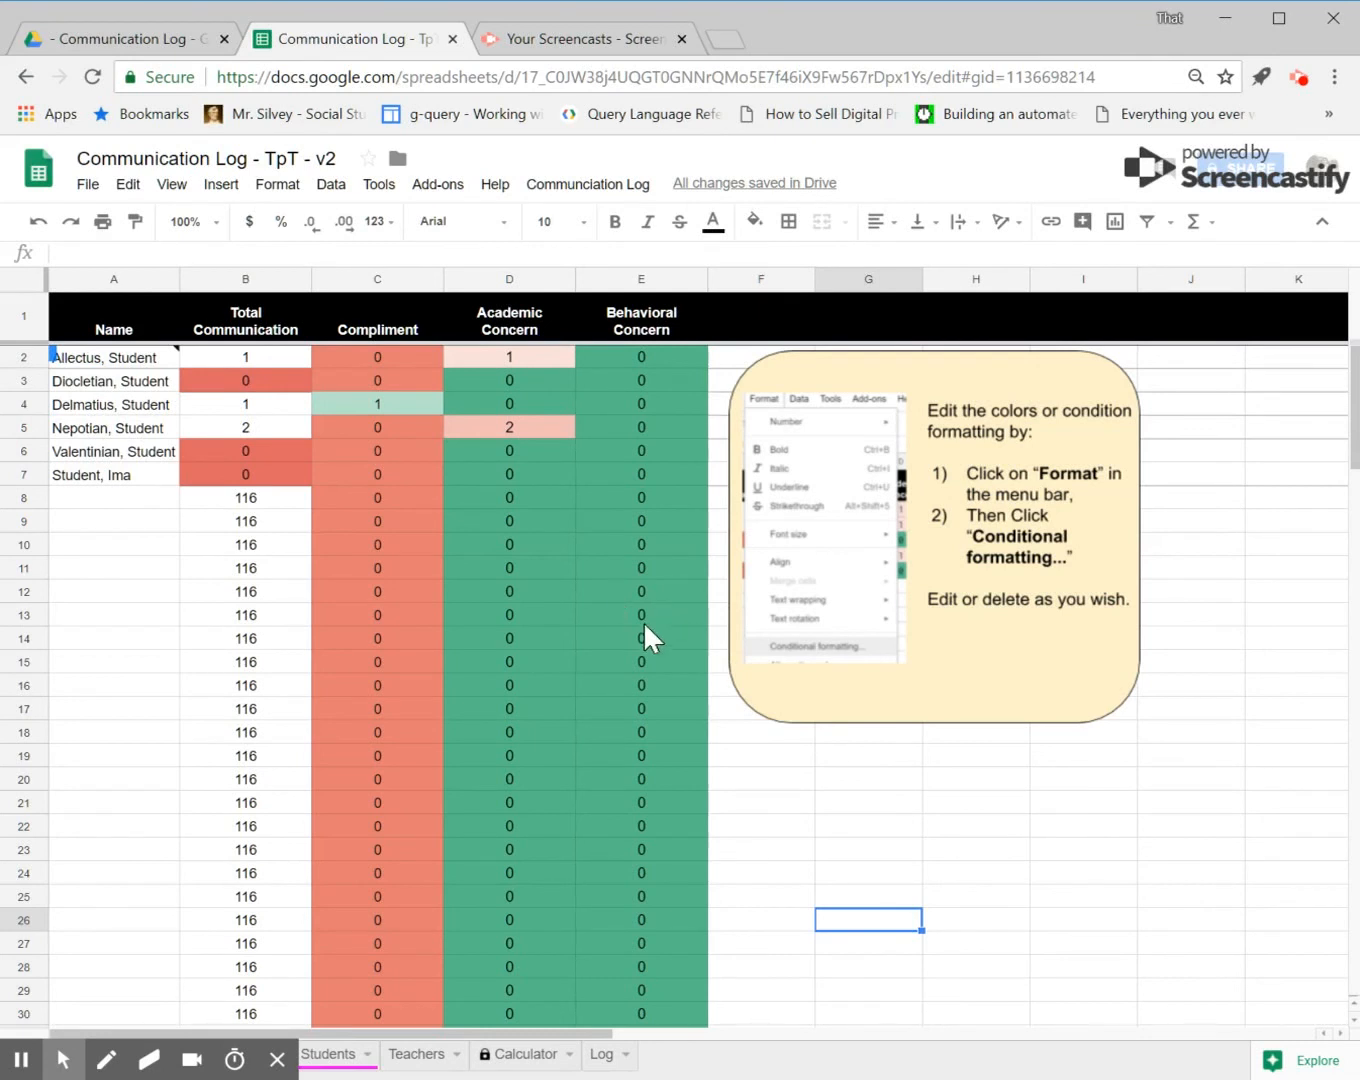
Step: Browse the Report and Students sheets of the communication log
left_click(278, 1058)
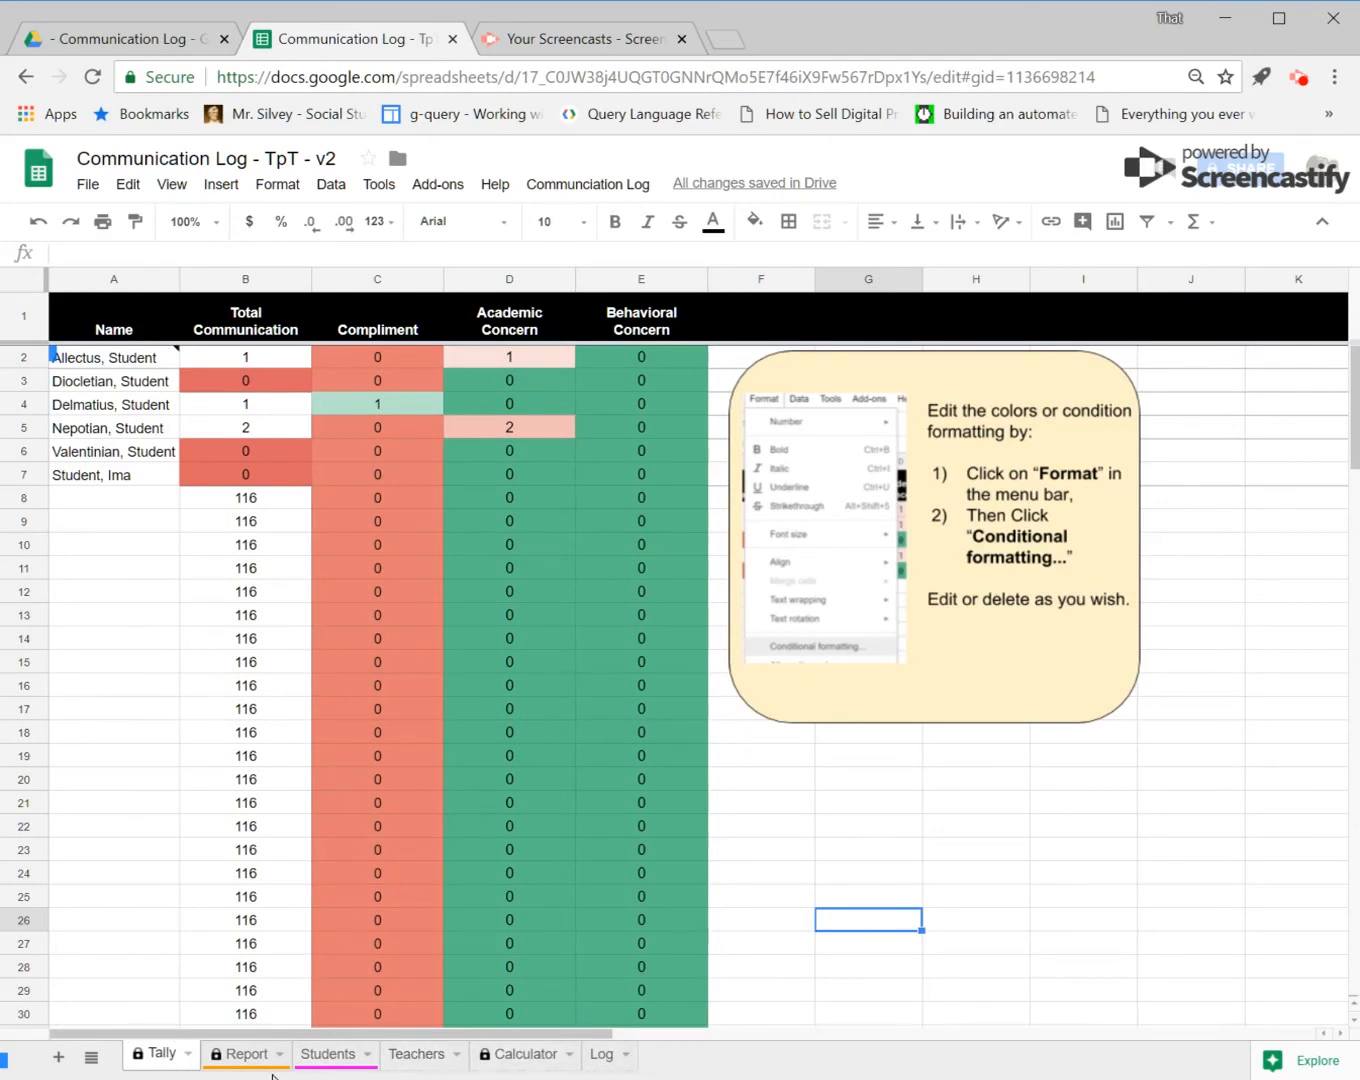
left_click(245, 1058)
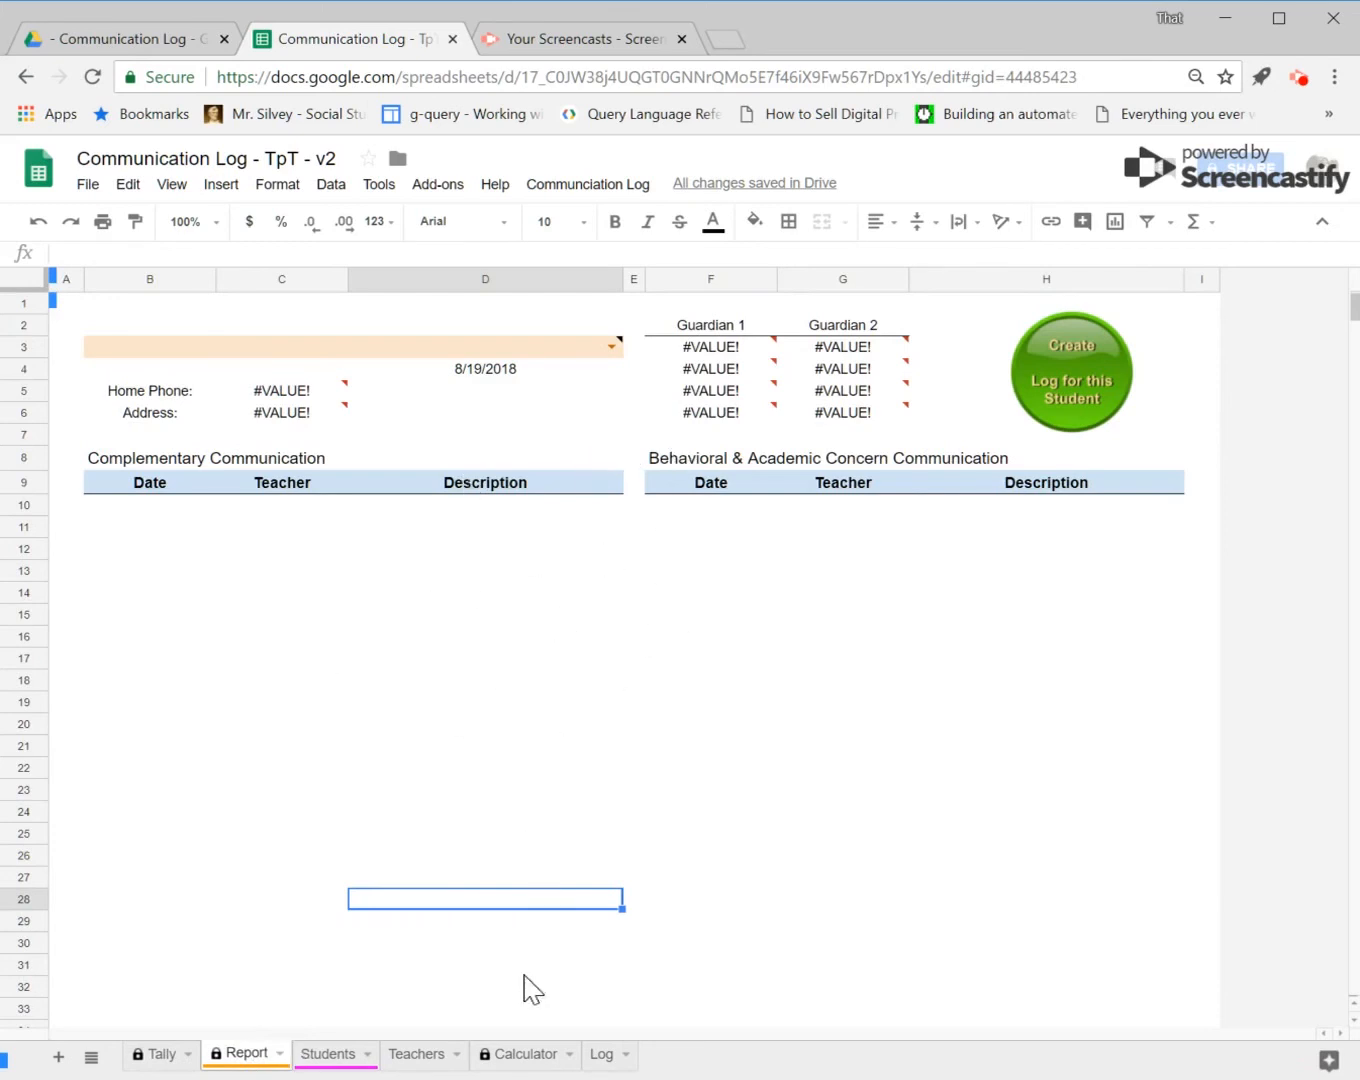
left_click(329, 1063)
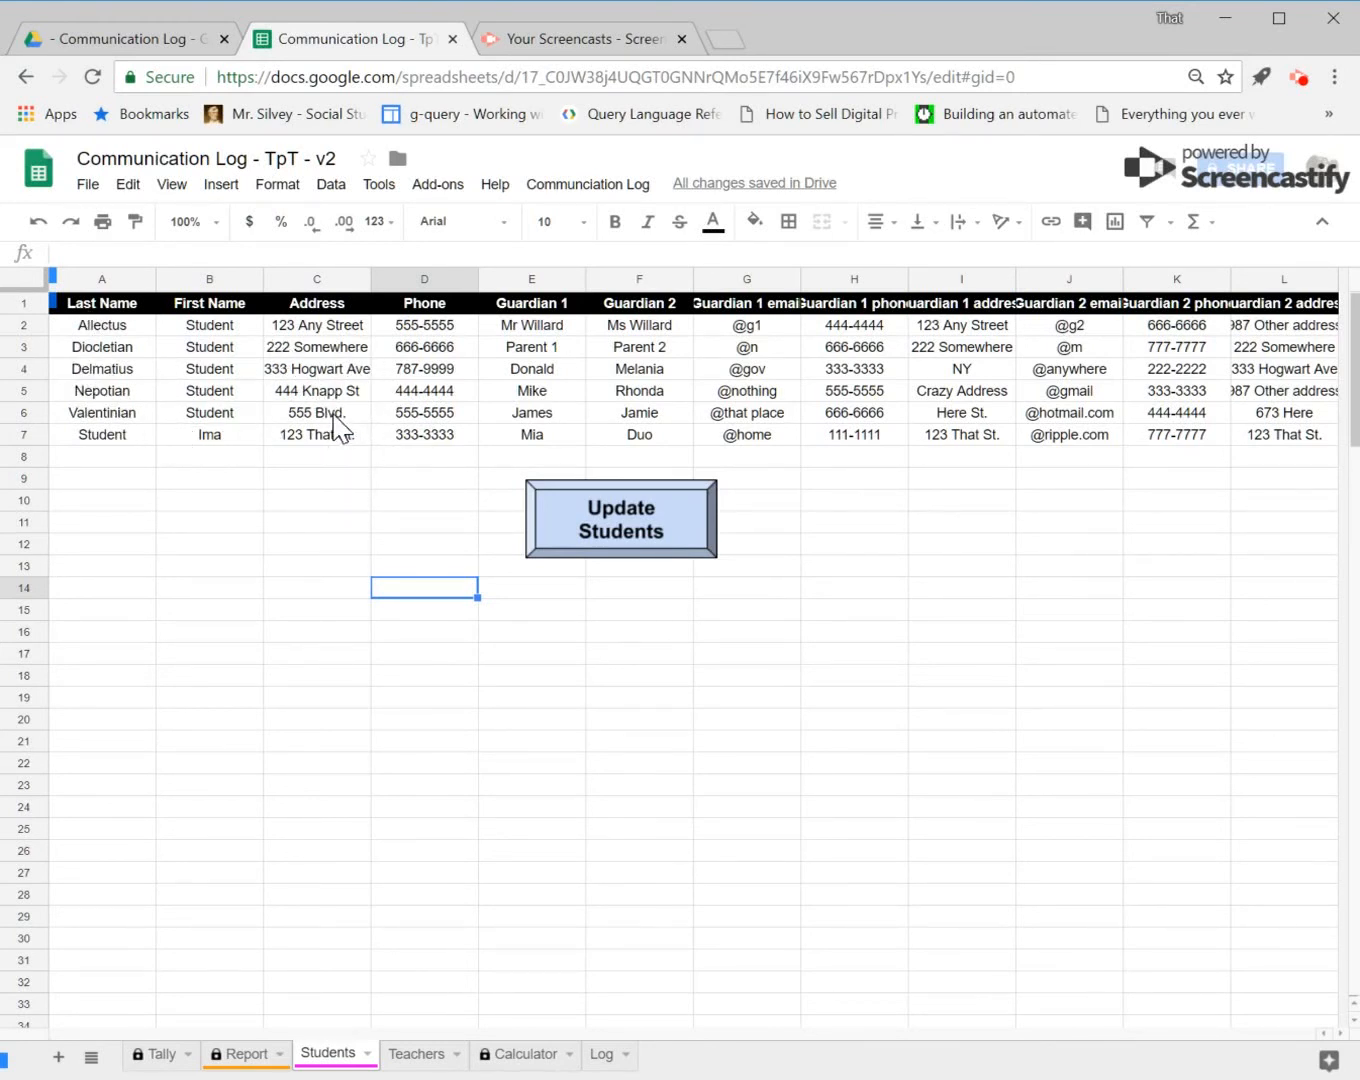
Step: Open the Teachers sheet and look over the teacher name and email cells
left_click(454, 1056)
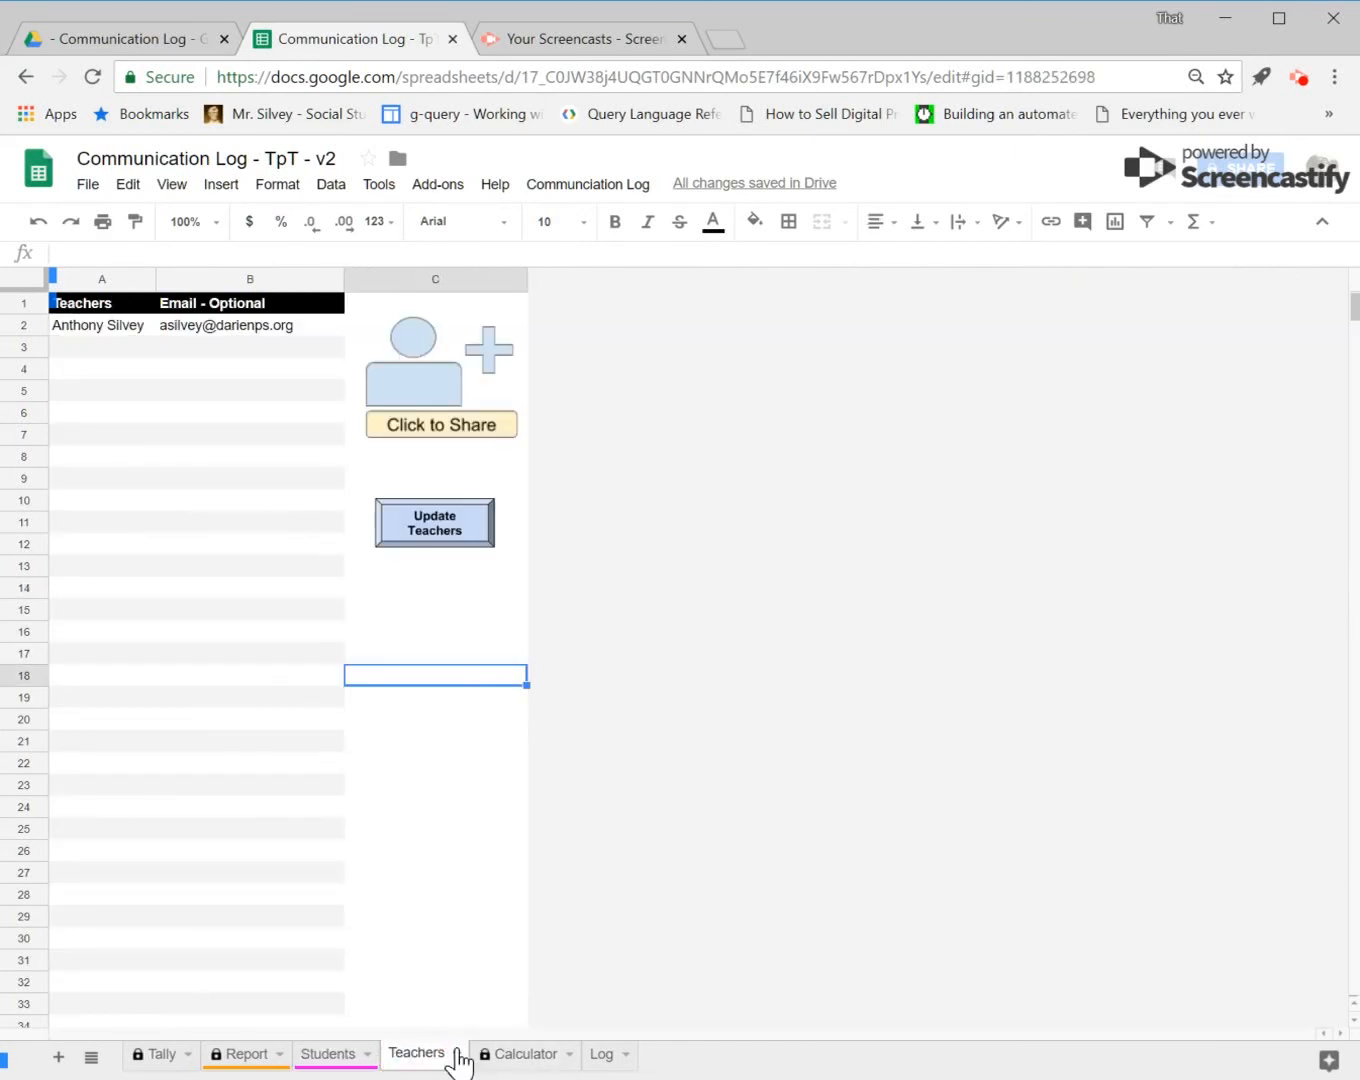
mouse_move(93, 327)
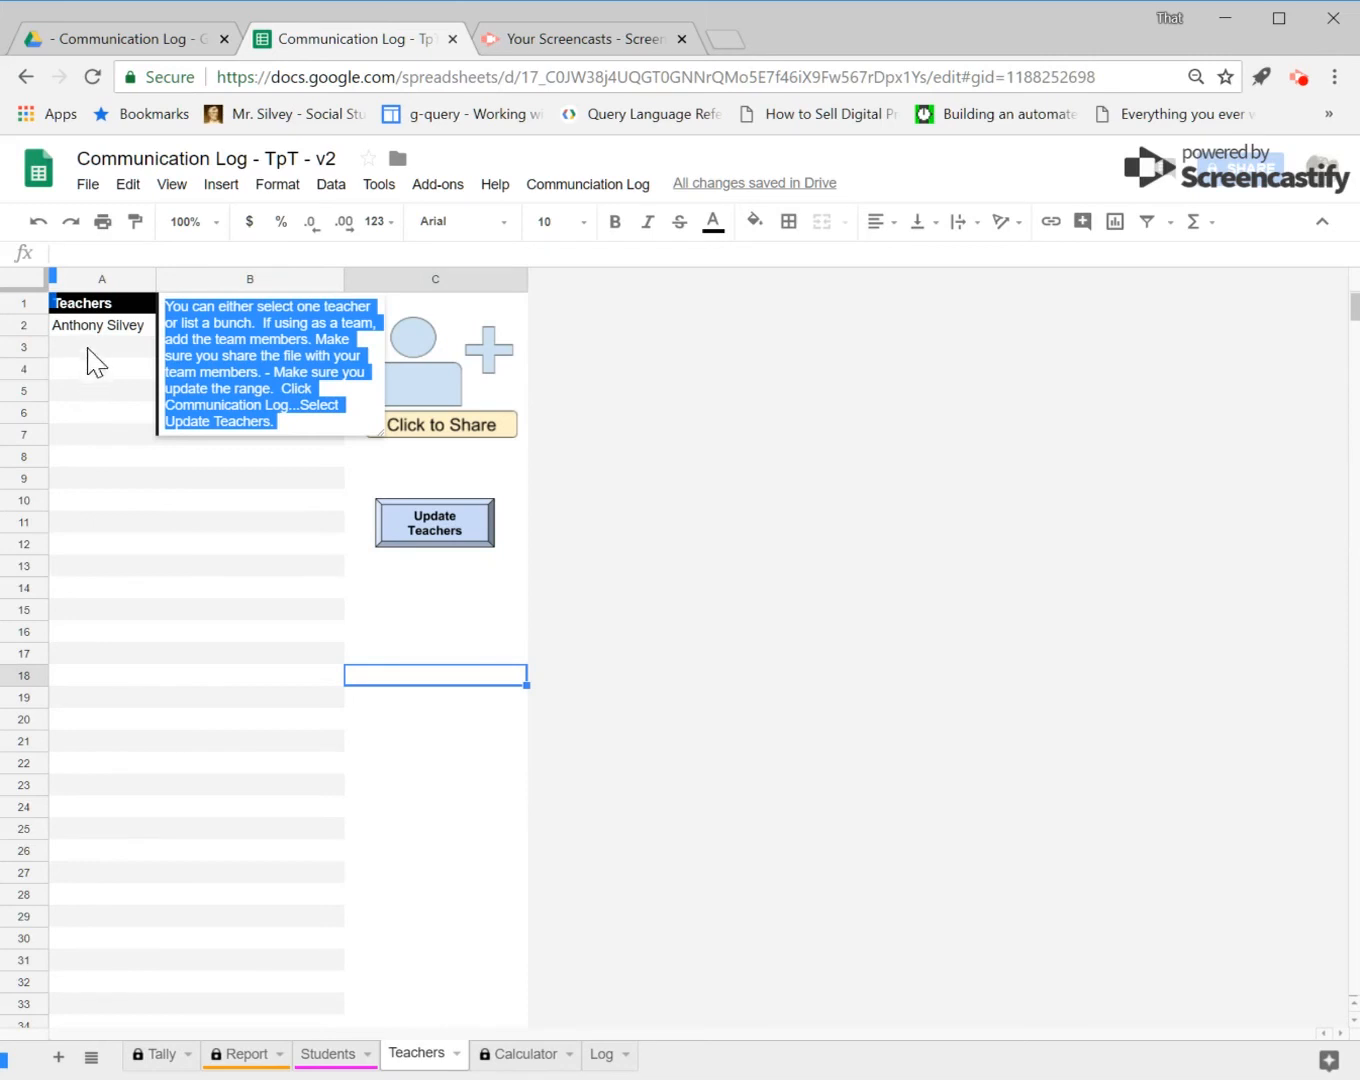
left_click(96, 367)
left_click(100, 346)
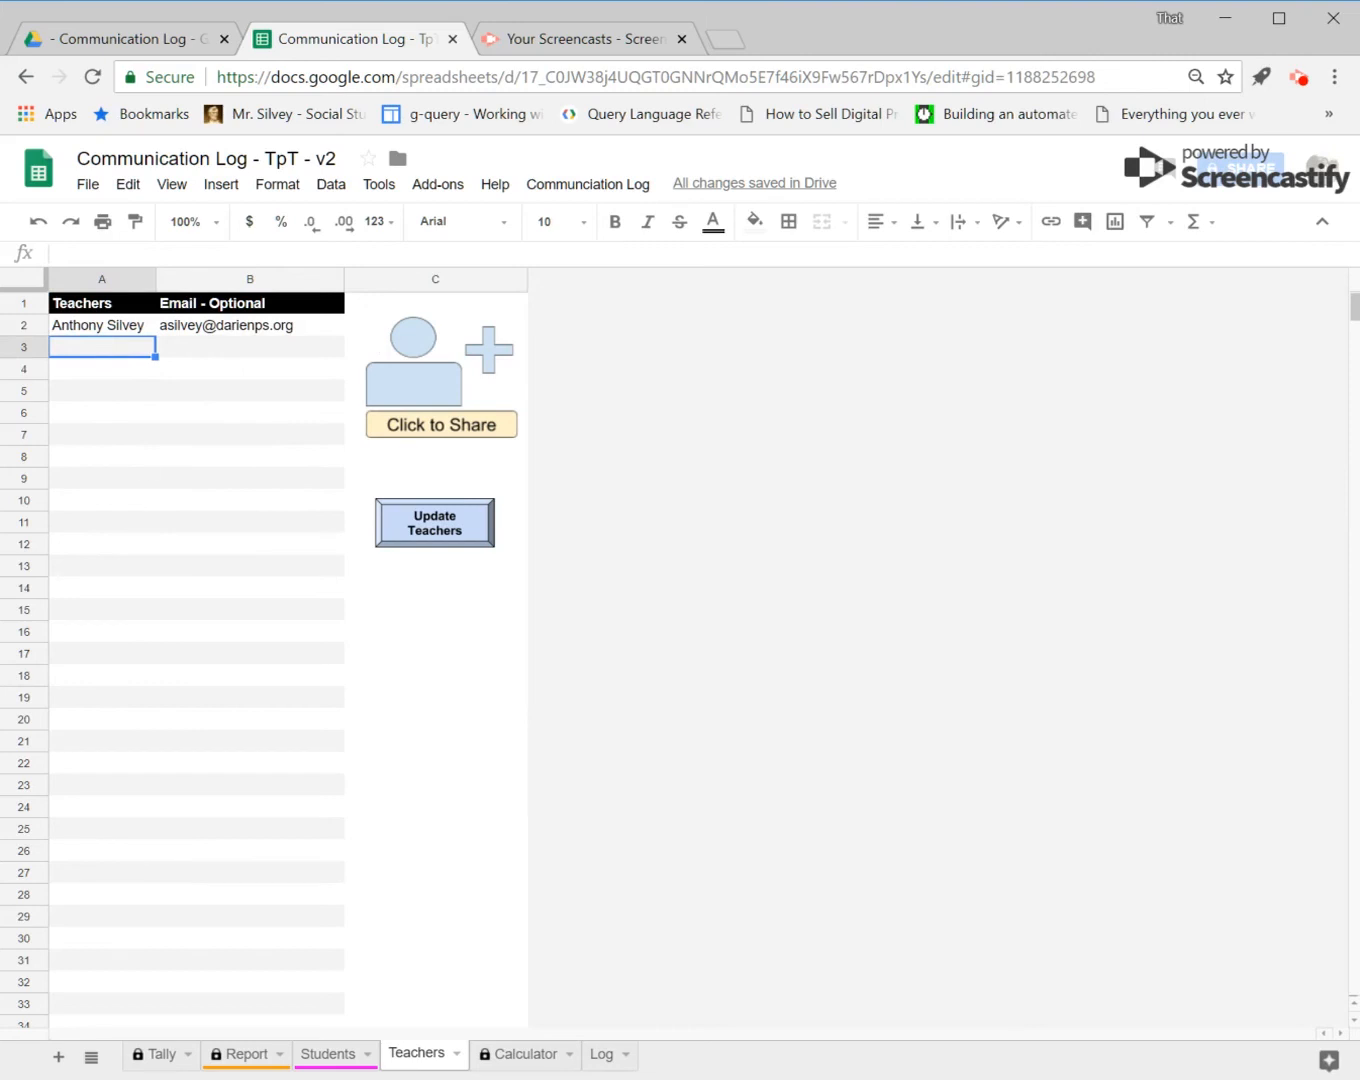
left_click(228, 346)
left_click(229, 370)
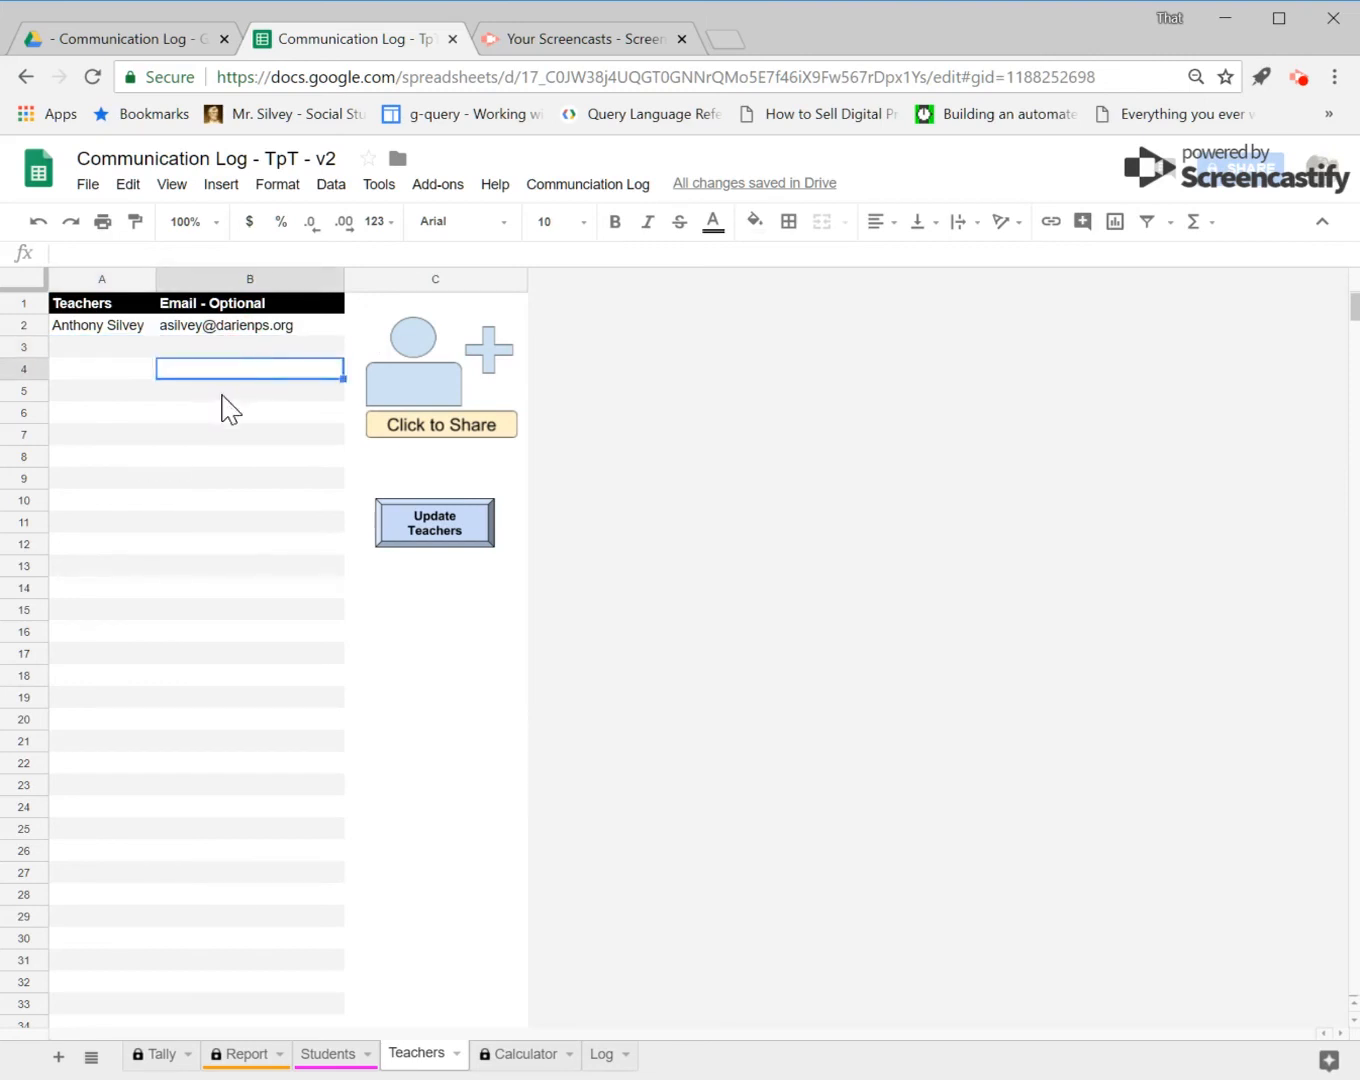
left_click(222, 396)
Step: Clear the teacher's email address in the Teachers sheet's Email - Optional column
left_click(265, 329)
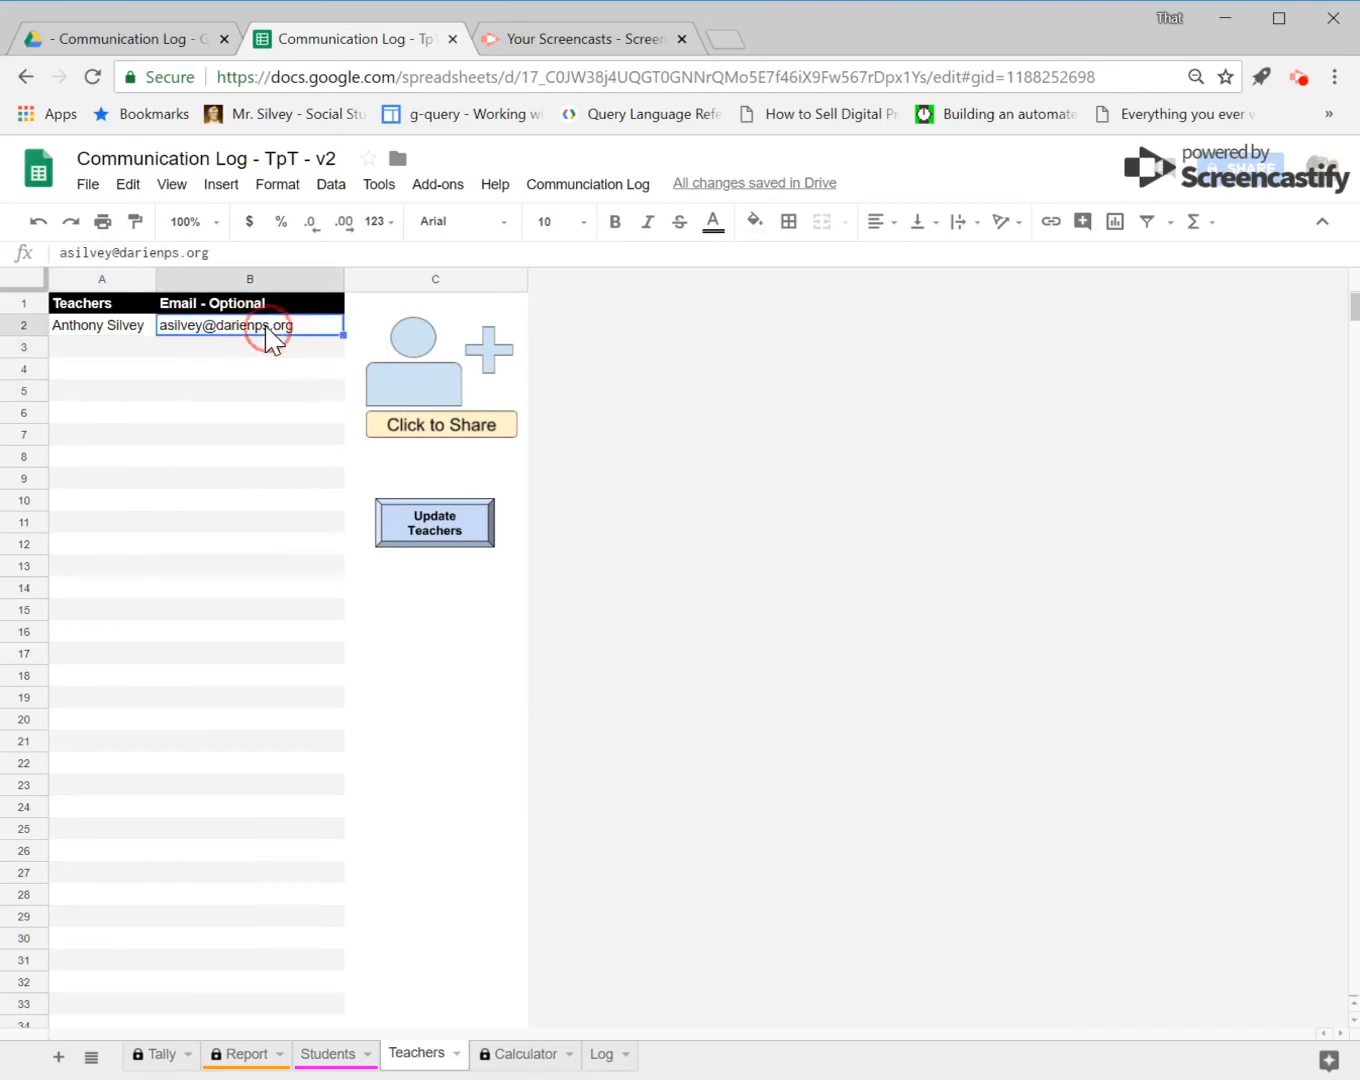
key("Delete")
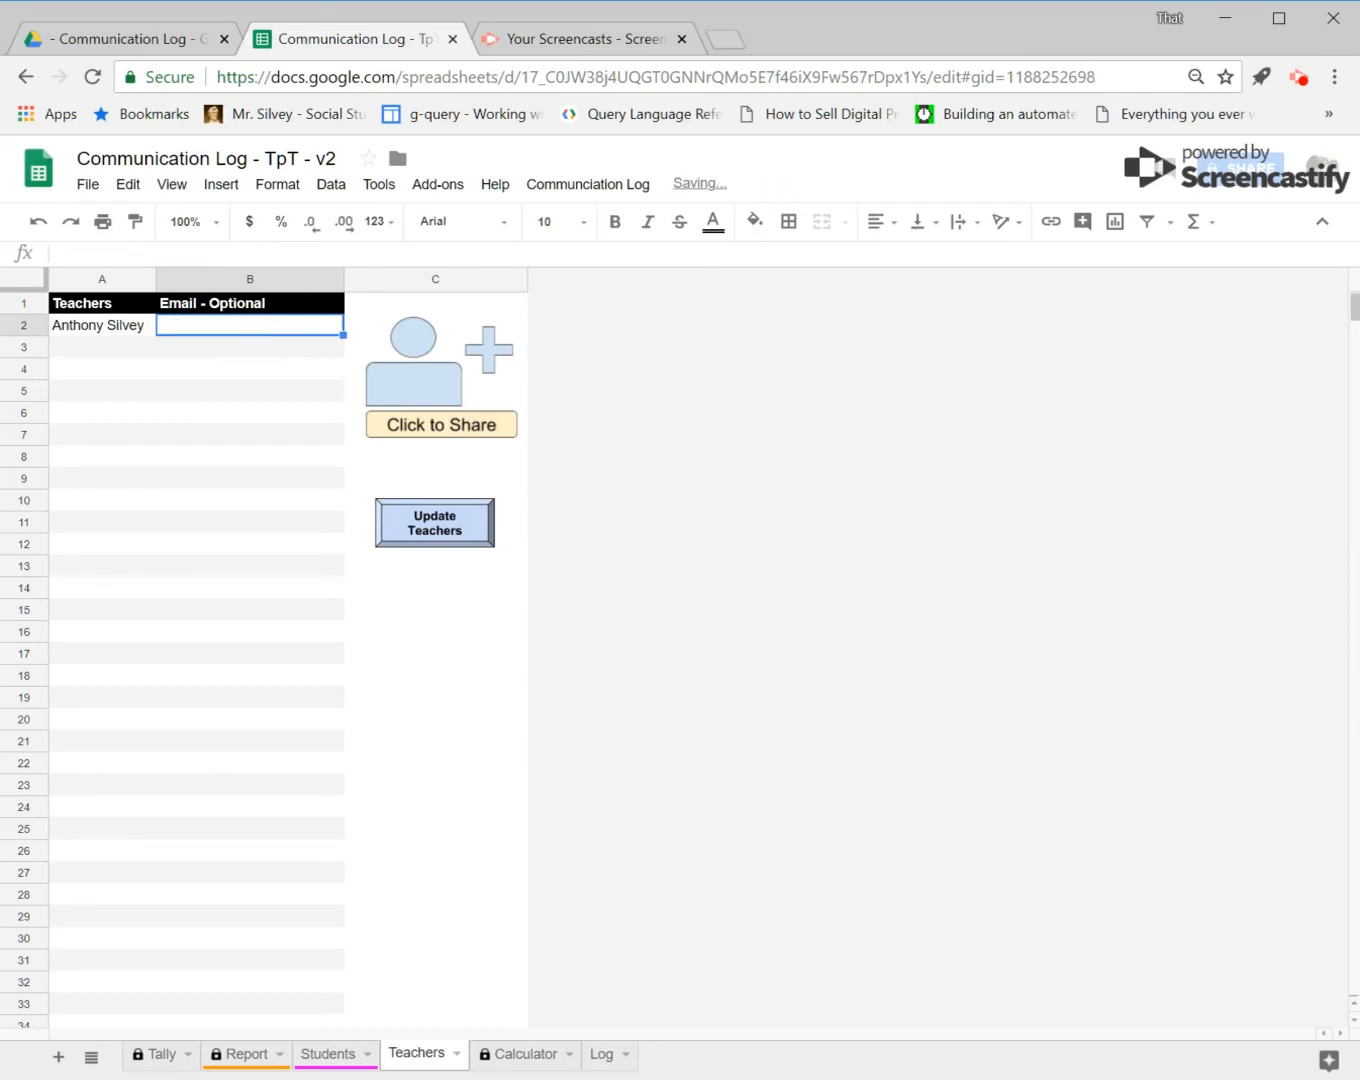
left_click(227, 457)
Step: Try to paste the document ID from the address bar into the Calculator sheet's Document ID cell, accepting the edit warning
left_click(525, 1060)
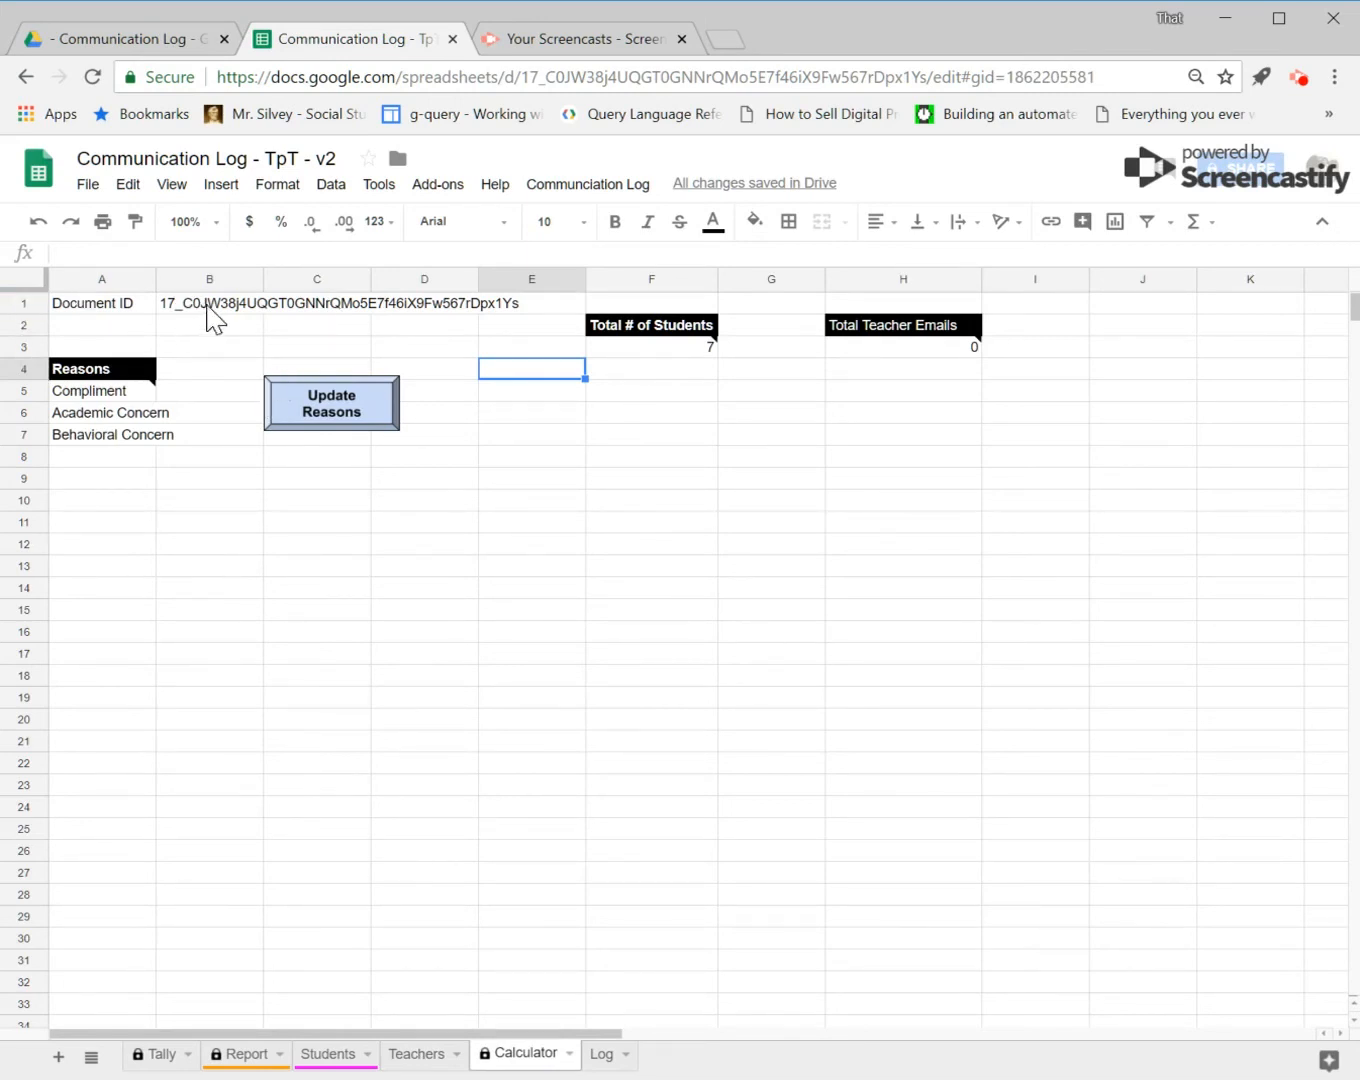
left_click(208, 306)
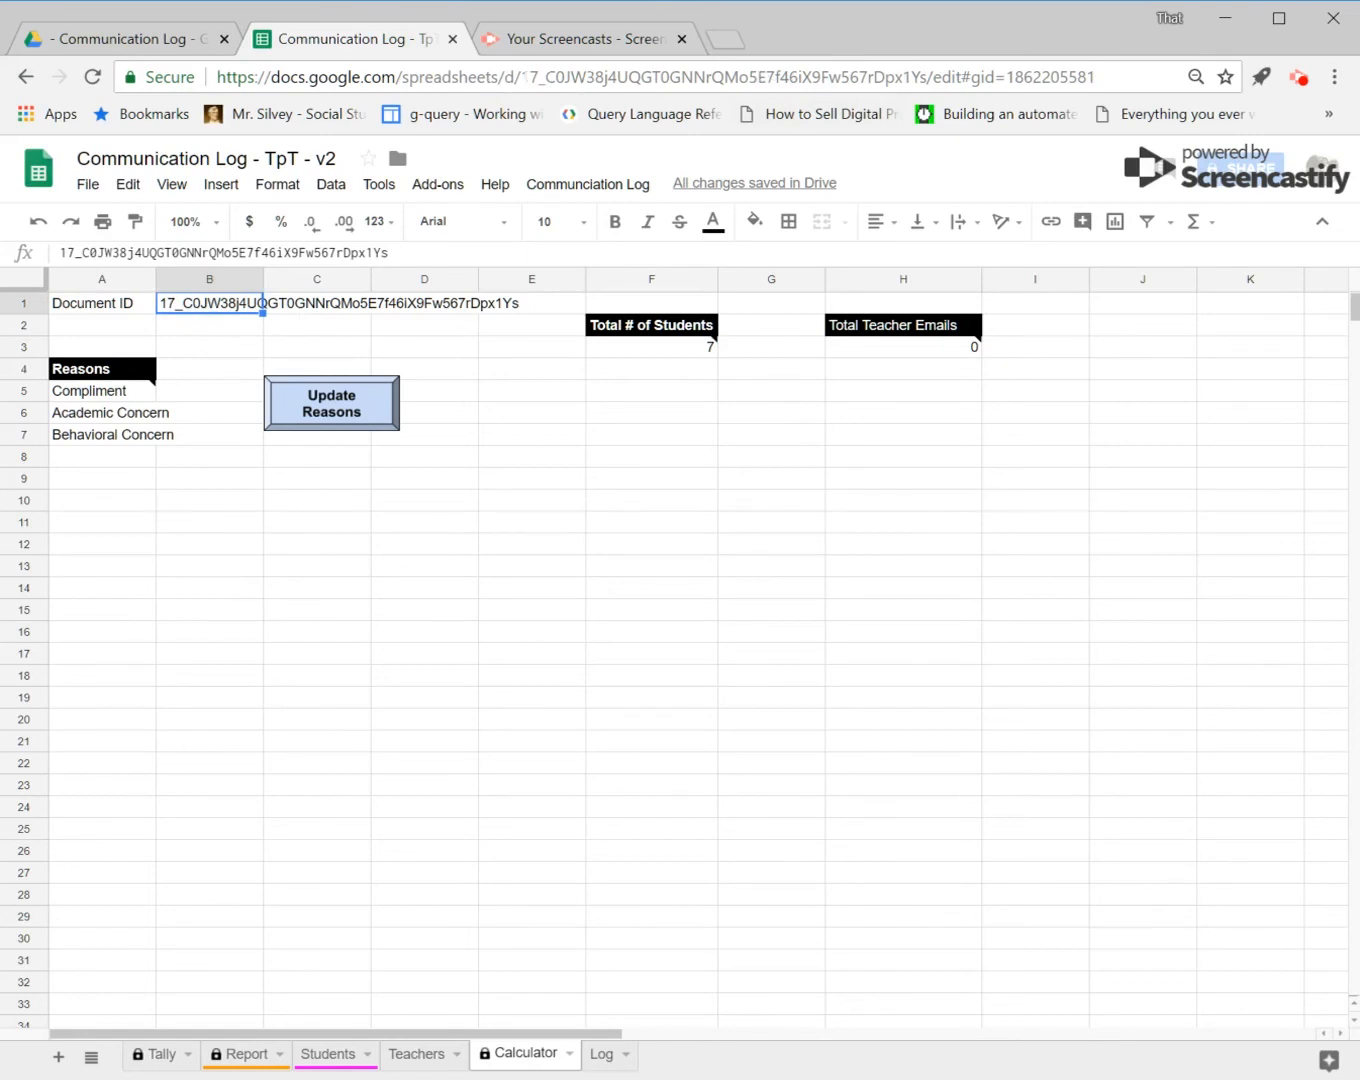
left_click_drag(521, 76, 873, 76)
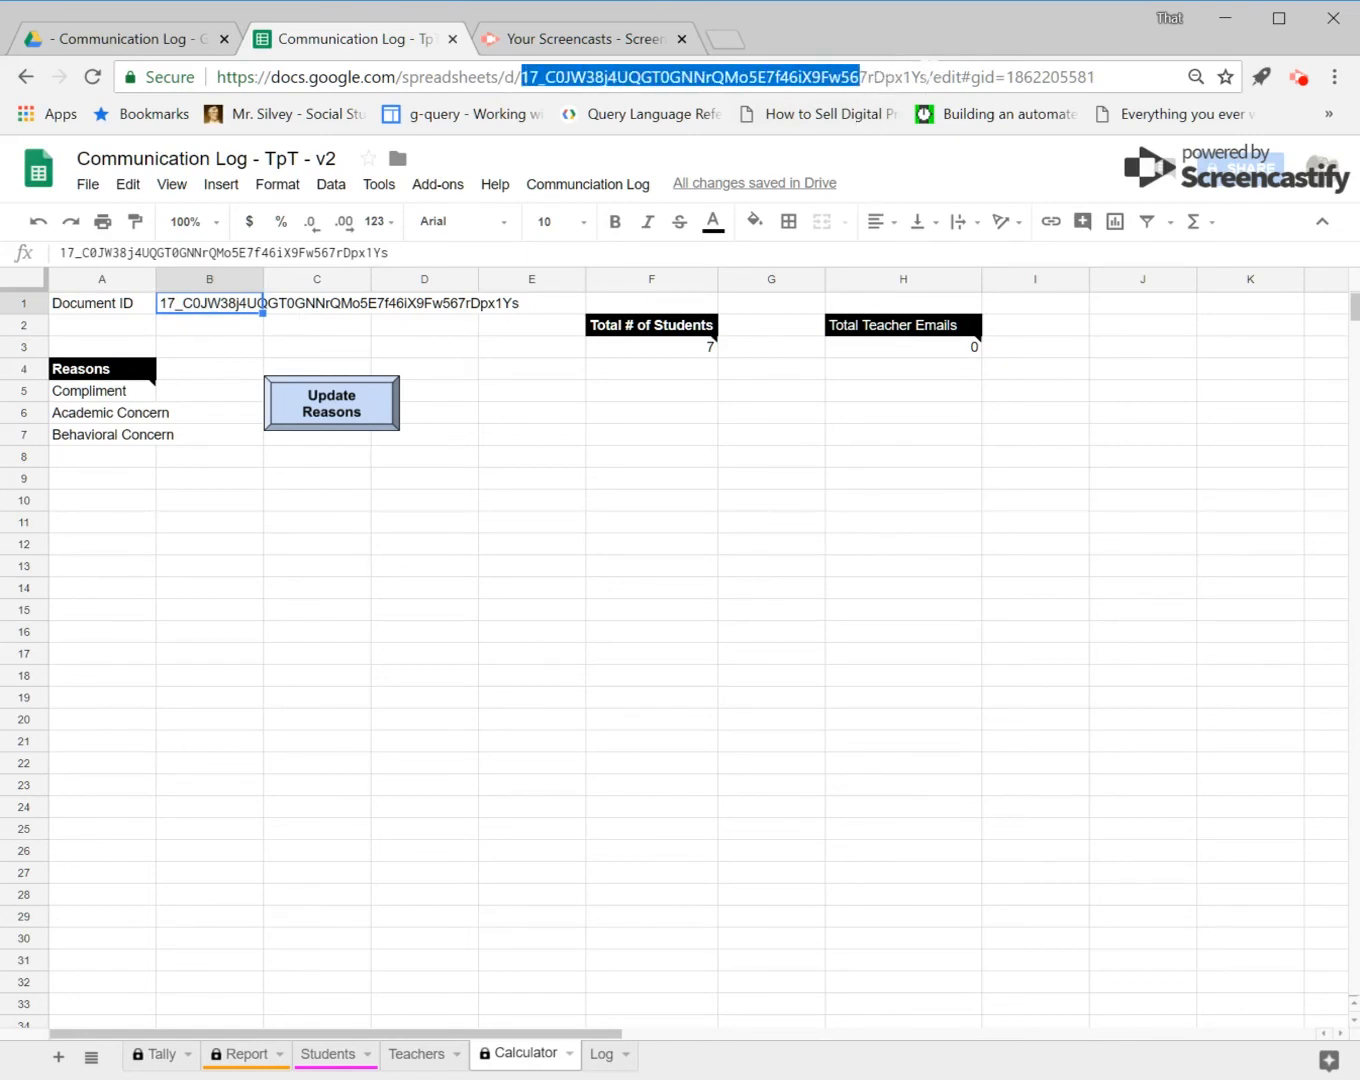
left_click_drag(929, 76, 539, 77)
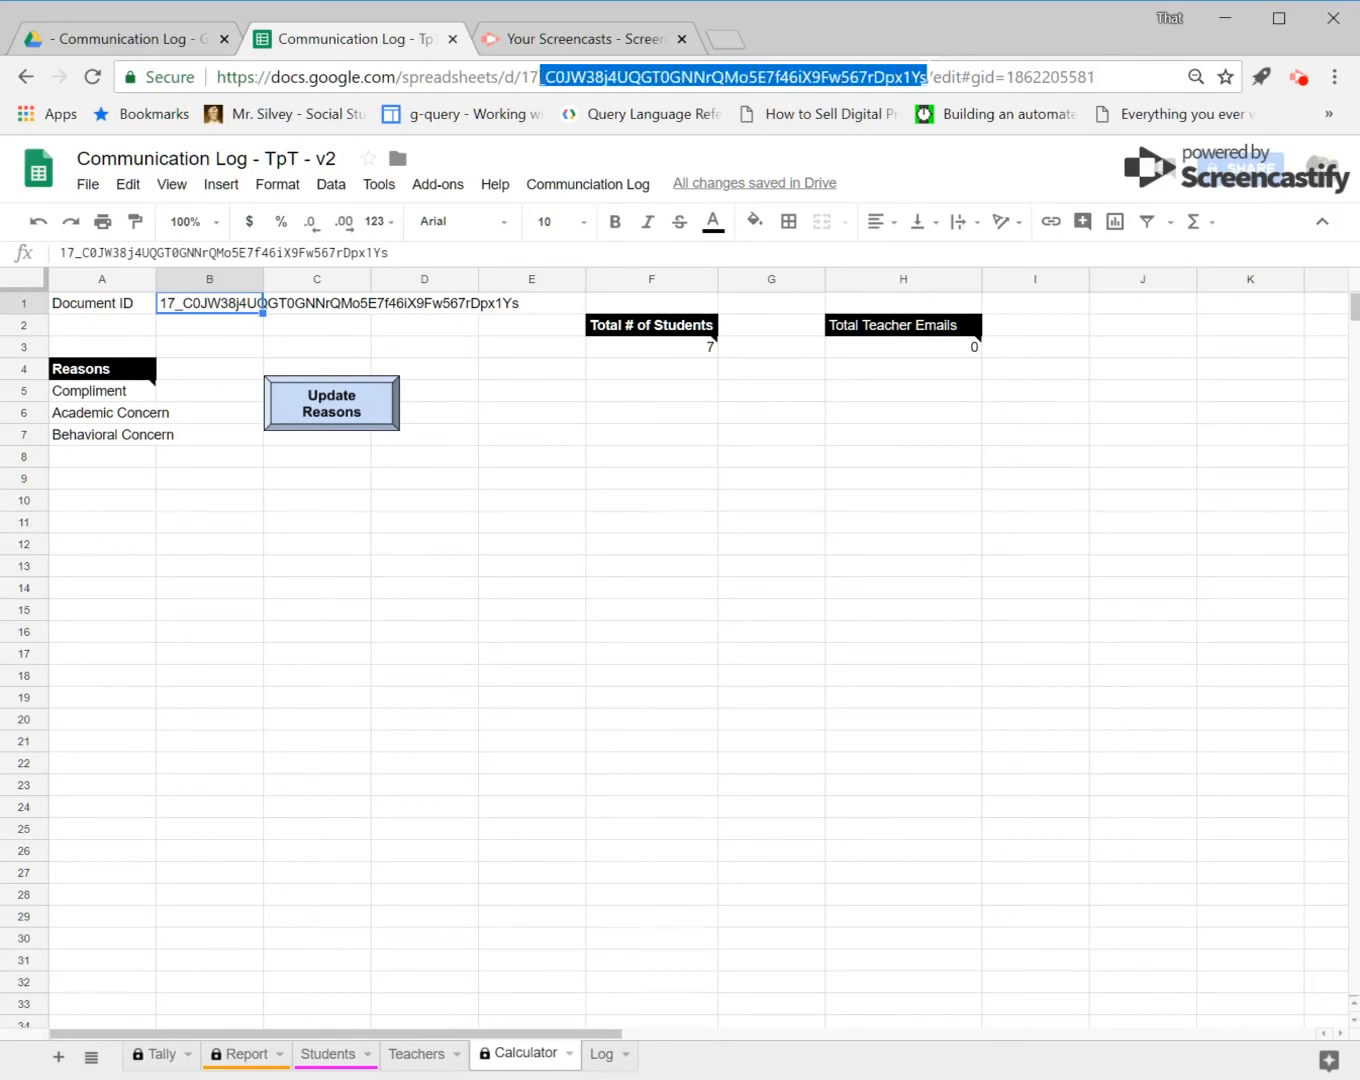
left_click(518, 396)
left_click(192, 300)
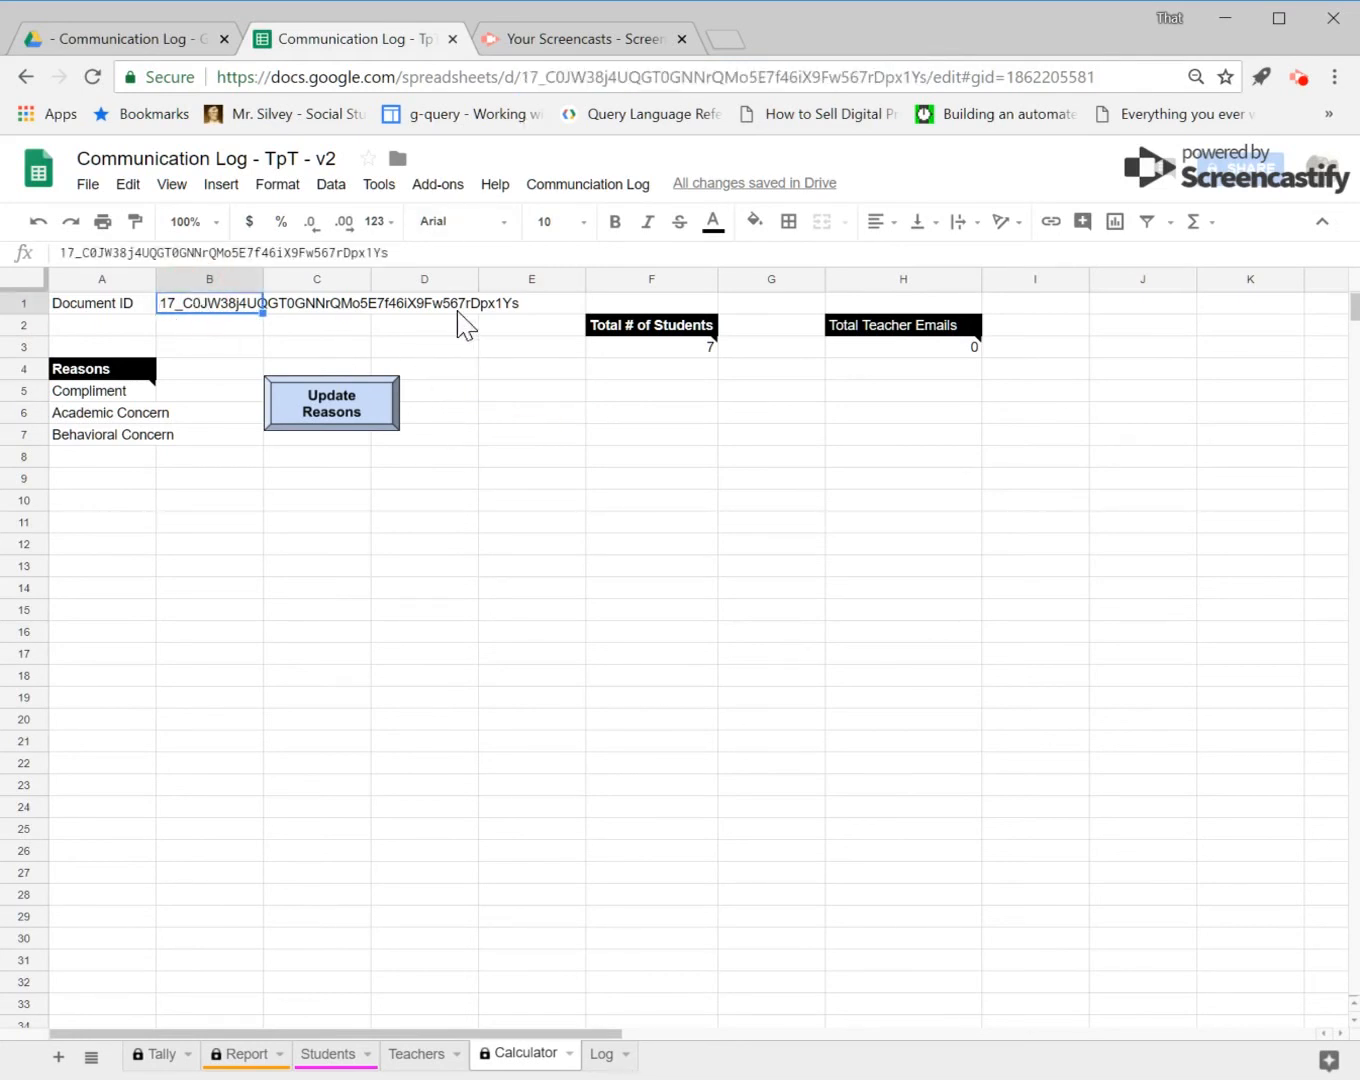
key("ctrl+v")
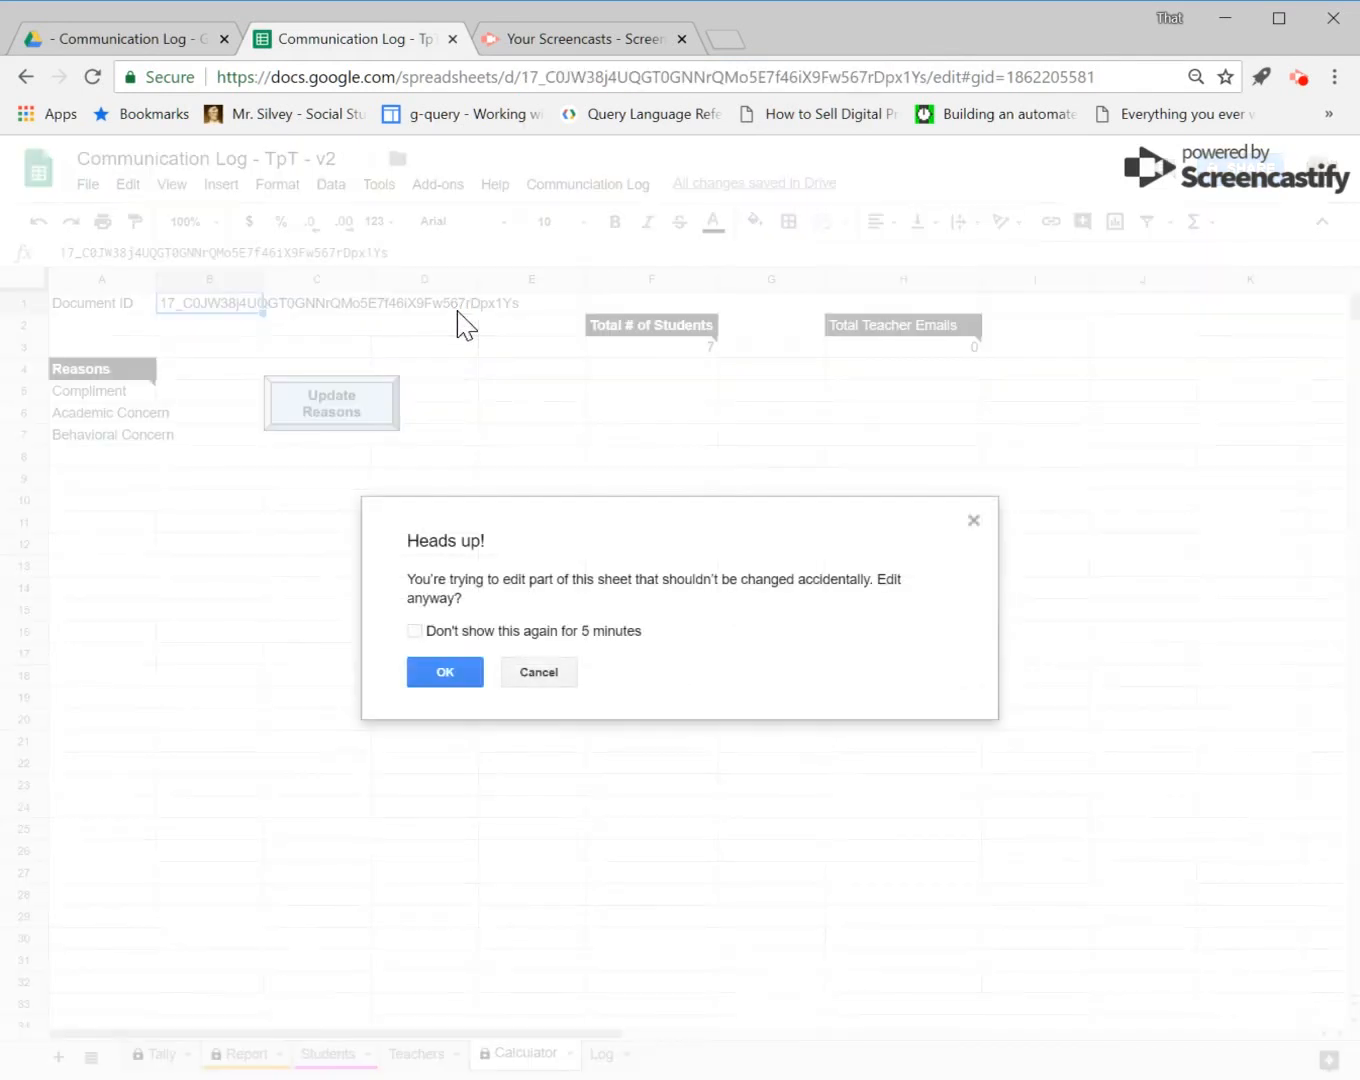
left_click(414, 632)
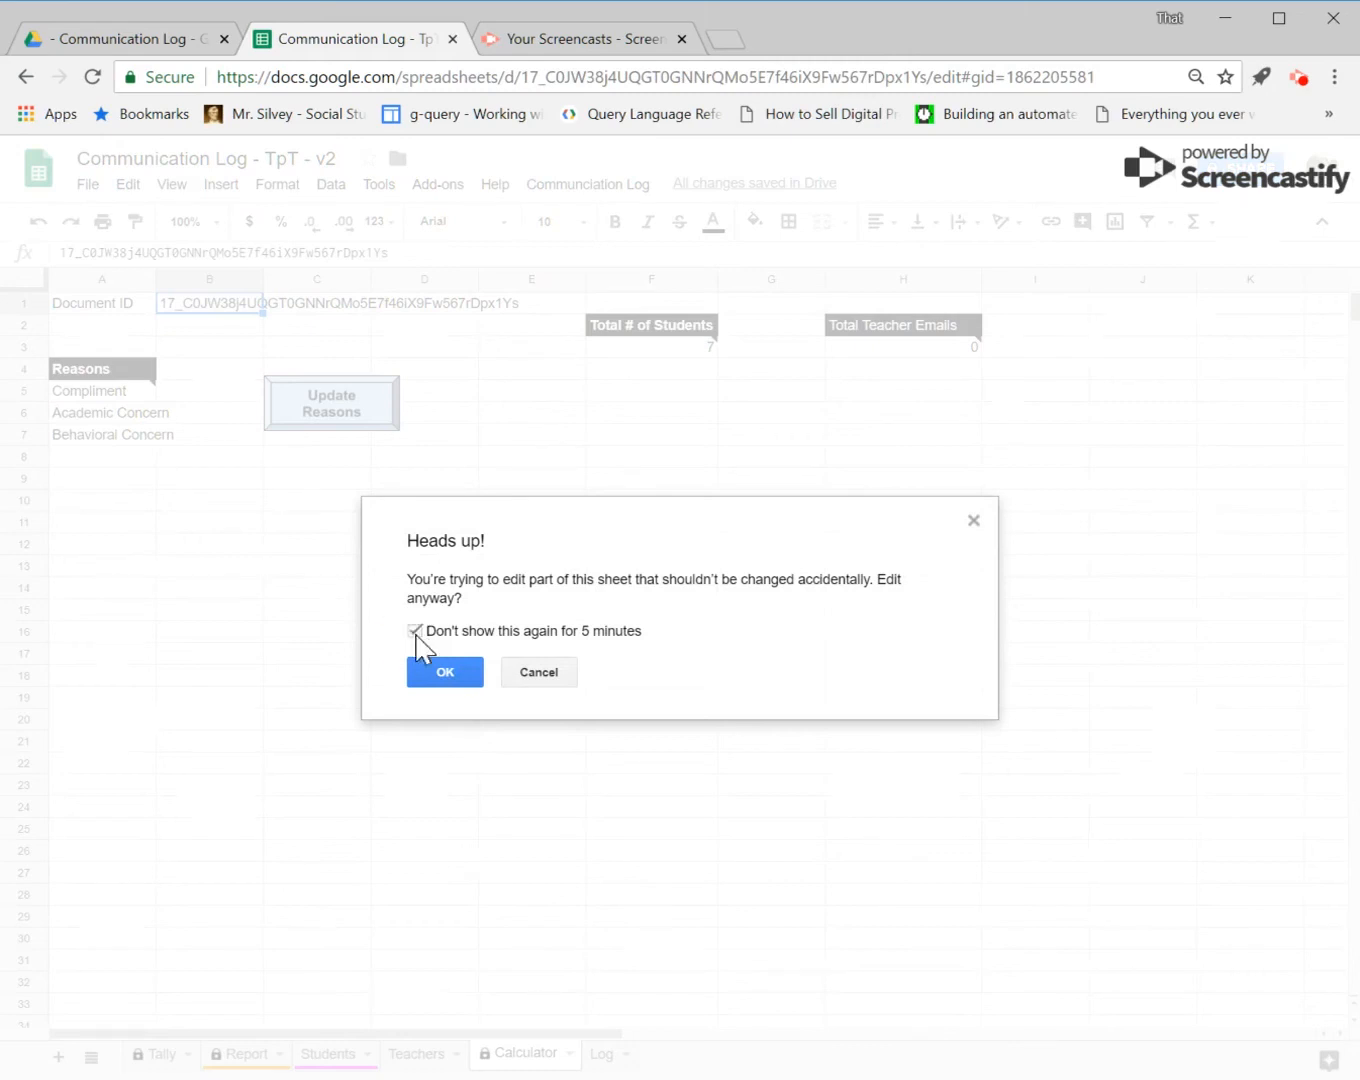
left_click(470, 675)
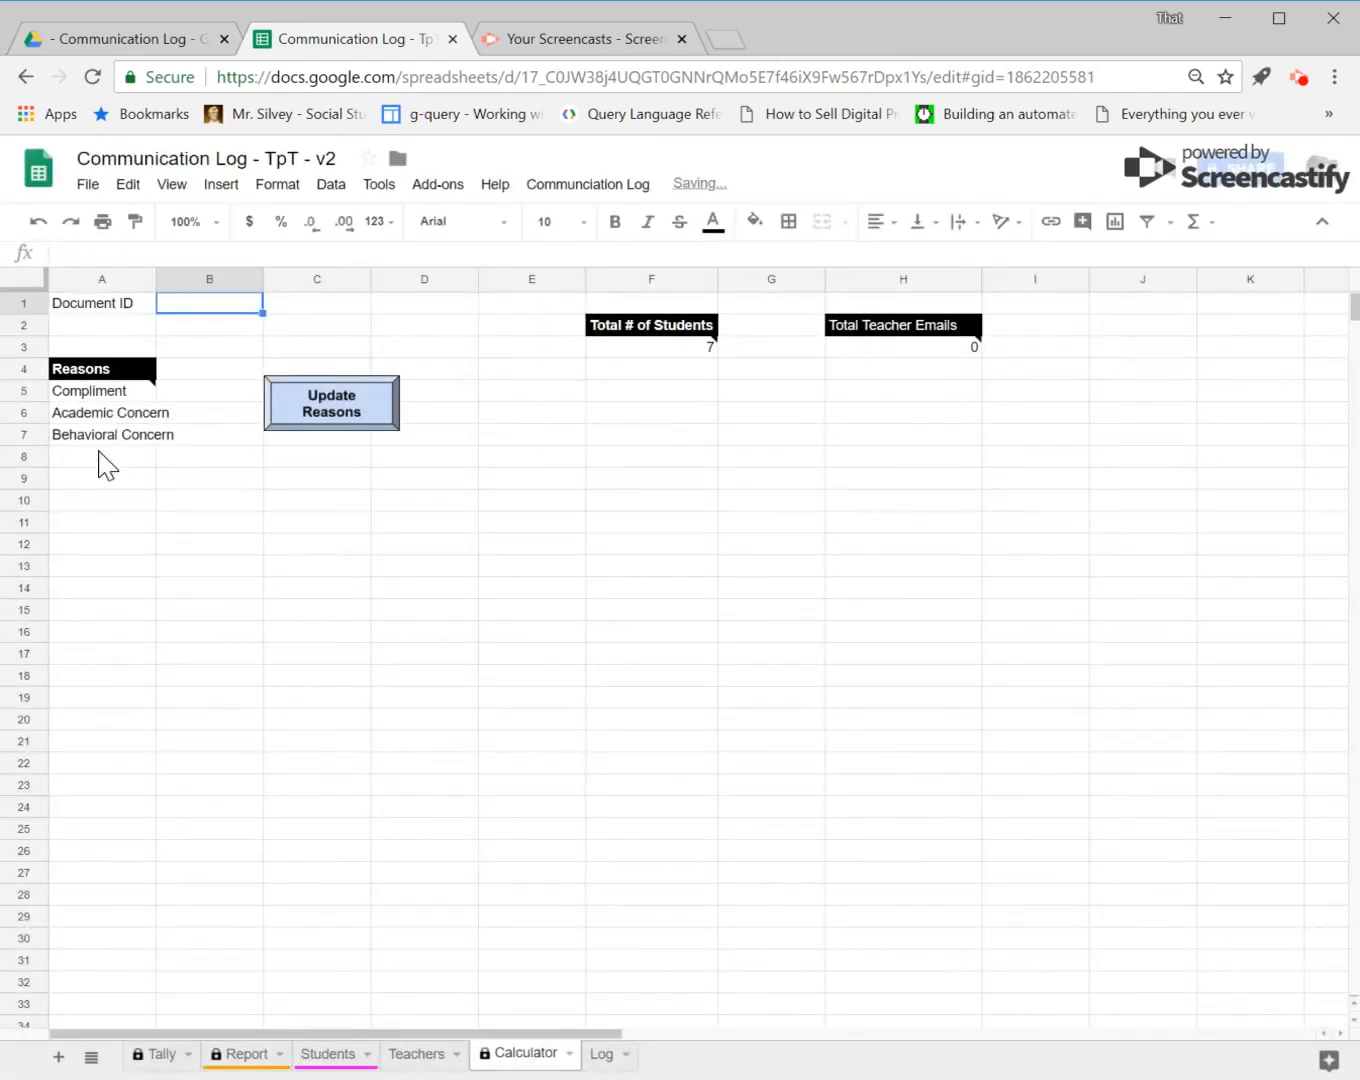
left_click(106, 460)
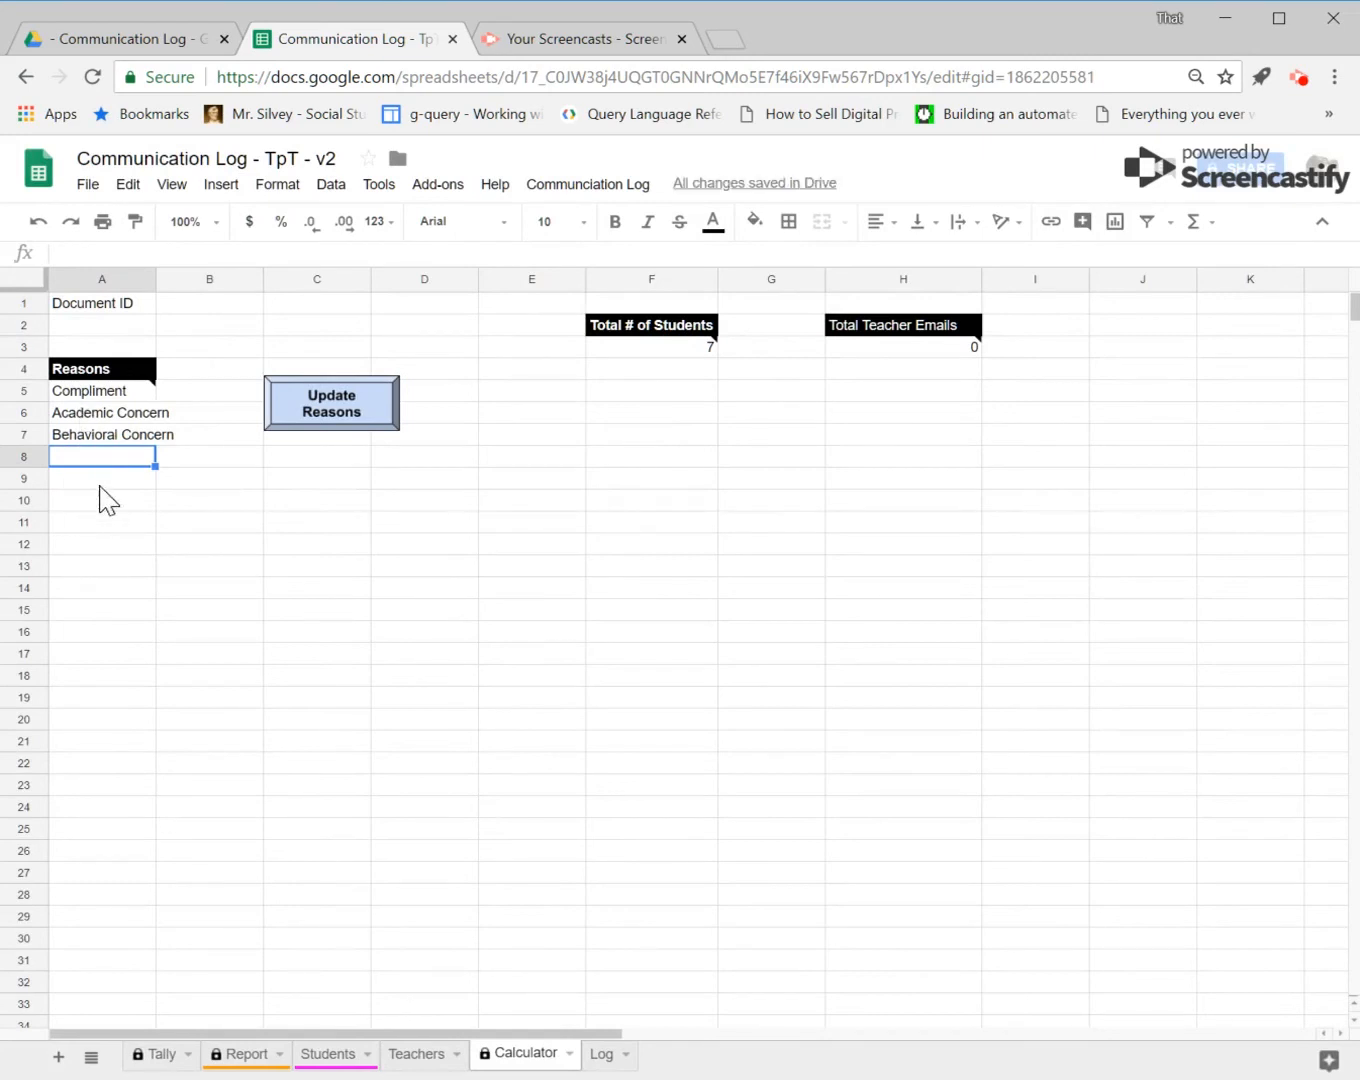
type("jhkhkjhhkjh")
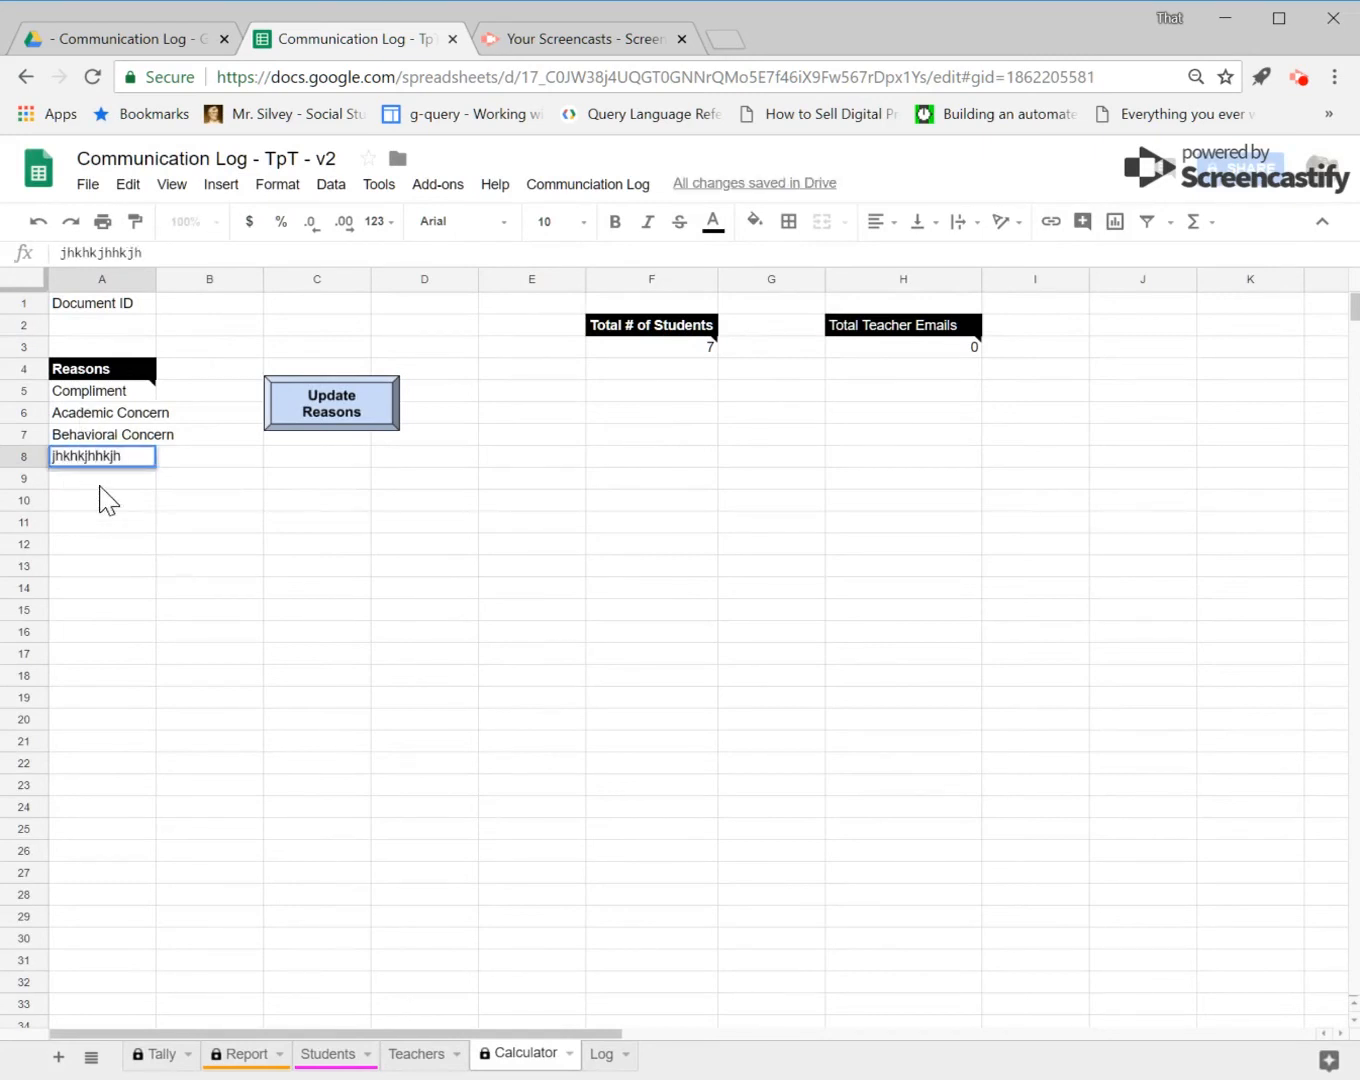
left_click(365, 539)
left_click(65, 461)
key("Delete")
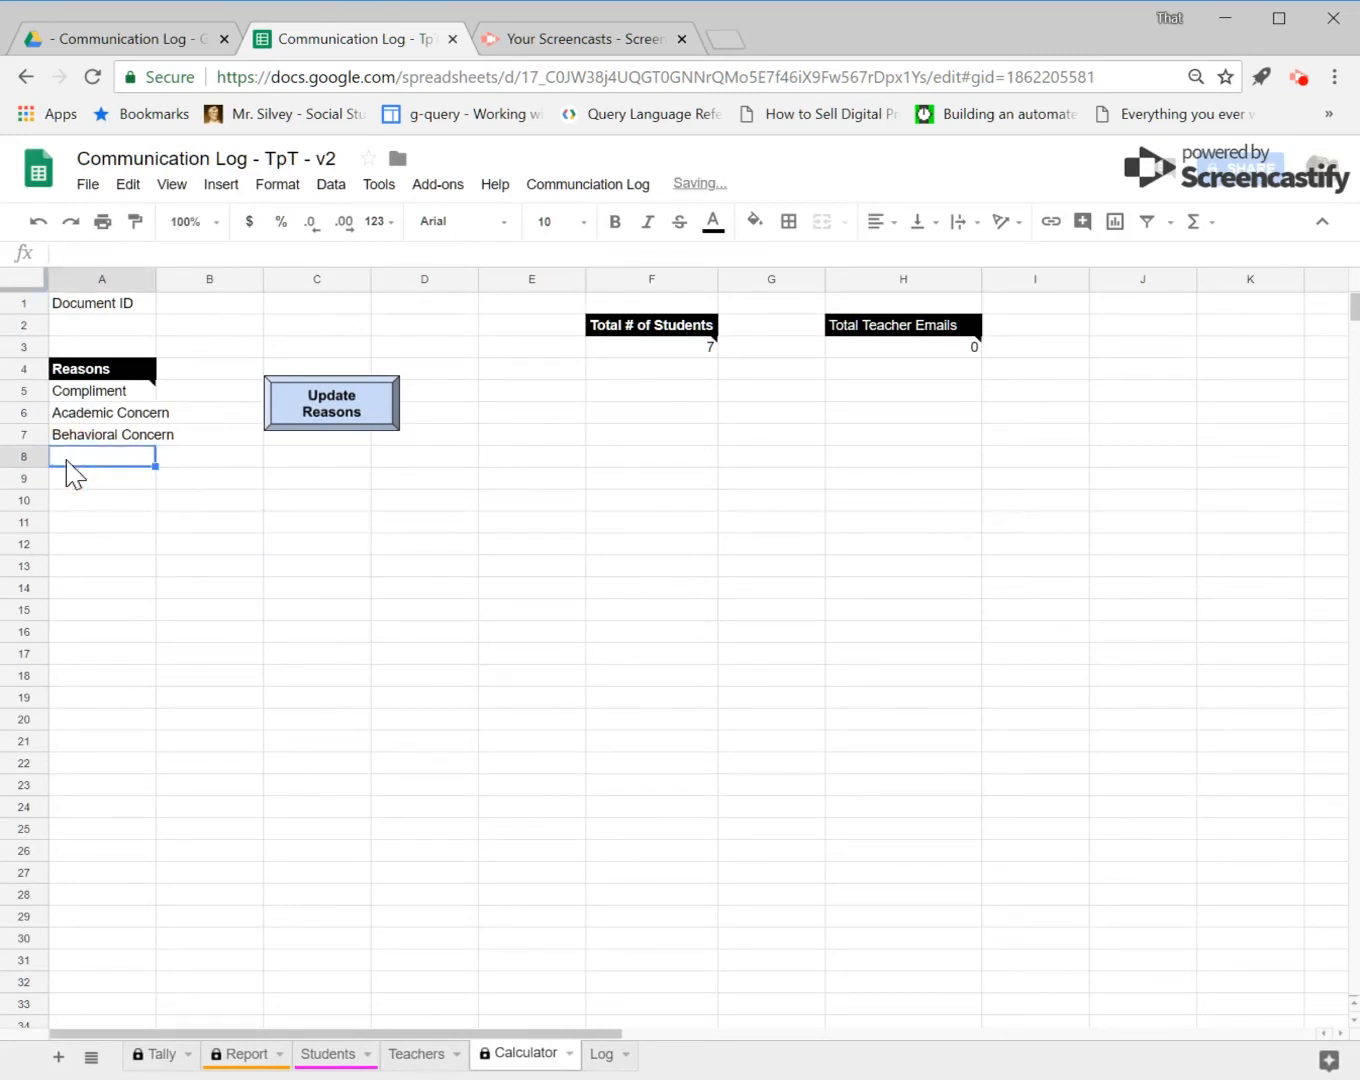
left_click(533, 458)
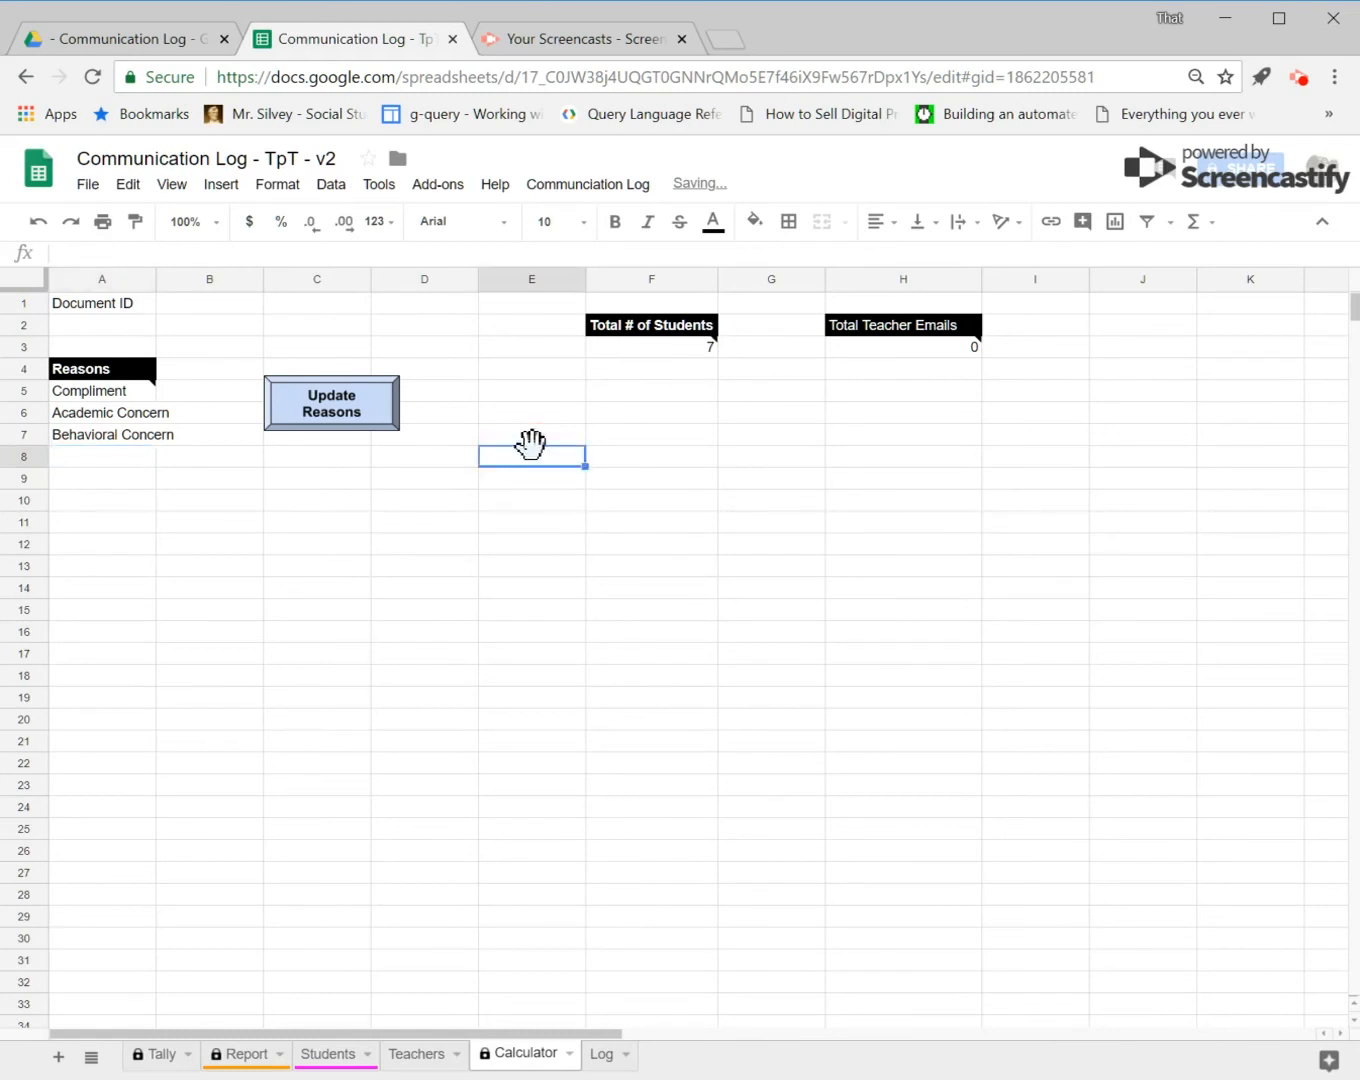
type("kjhkjh")
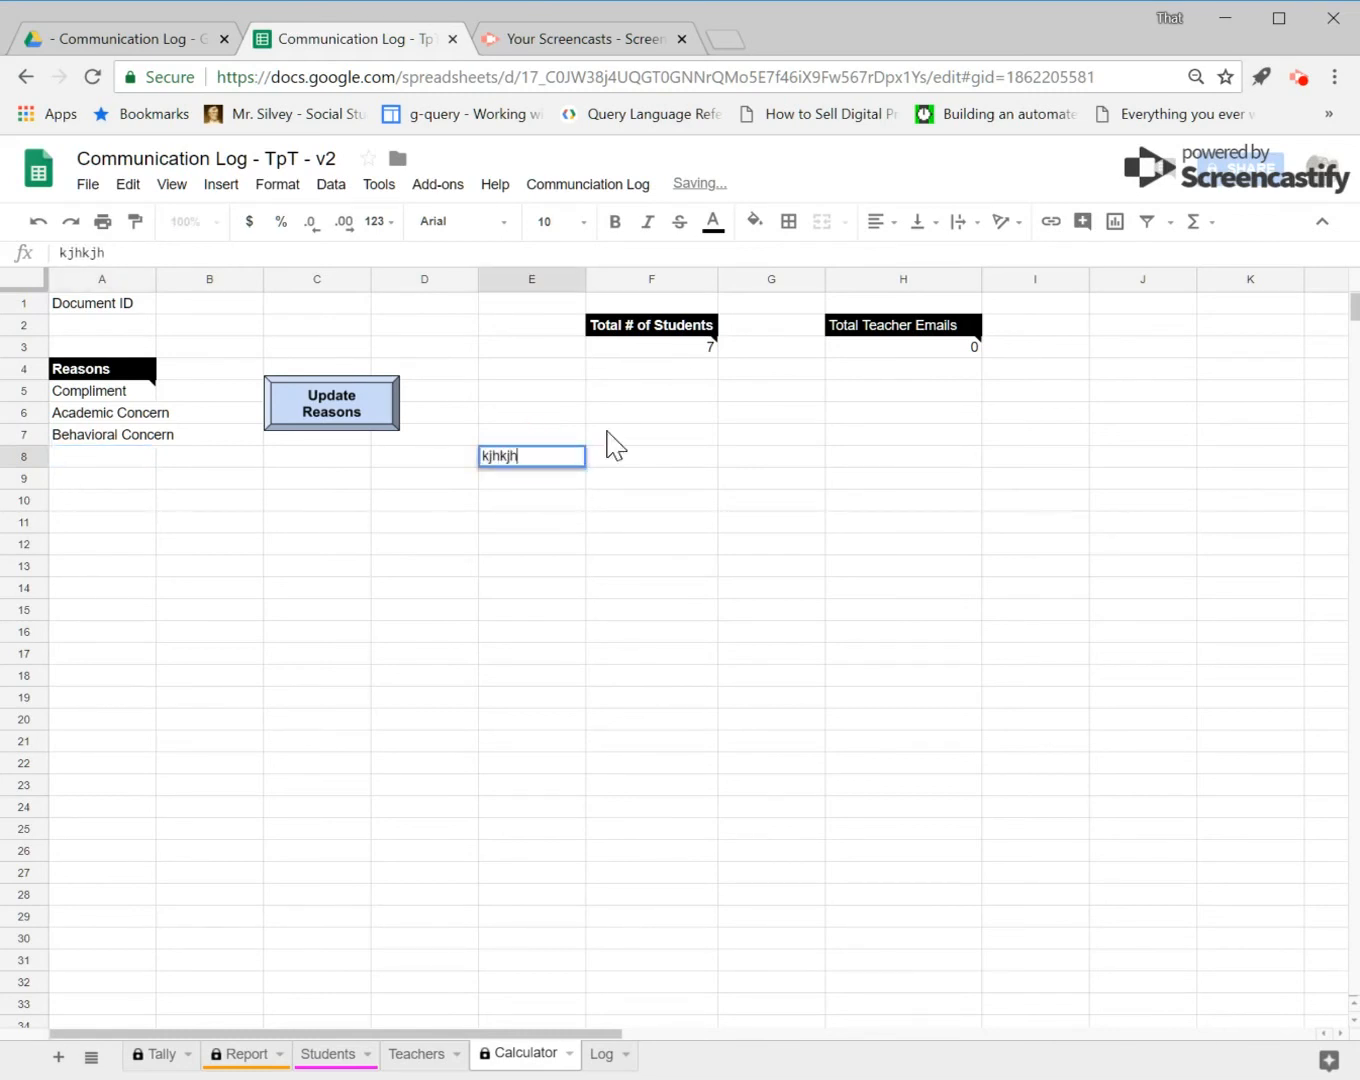
key("Return")
left_click(552, 451)
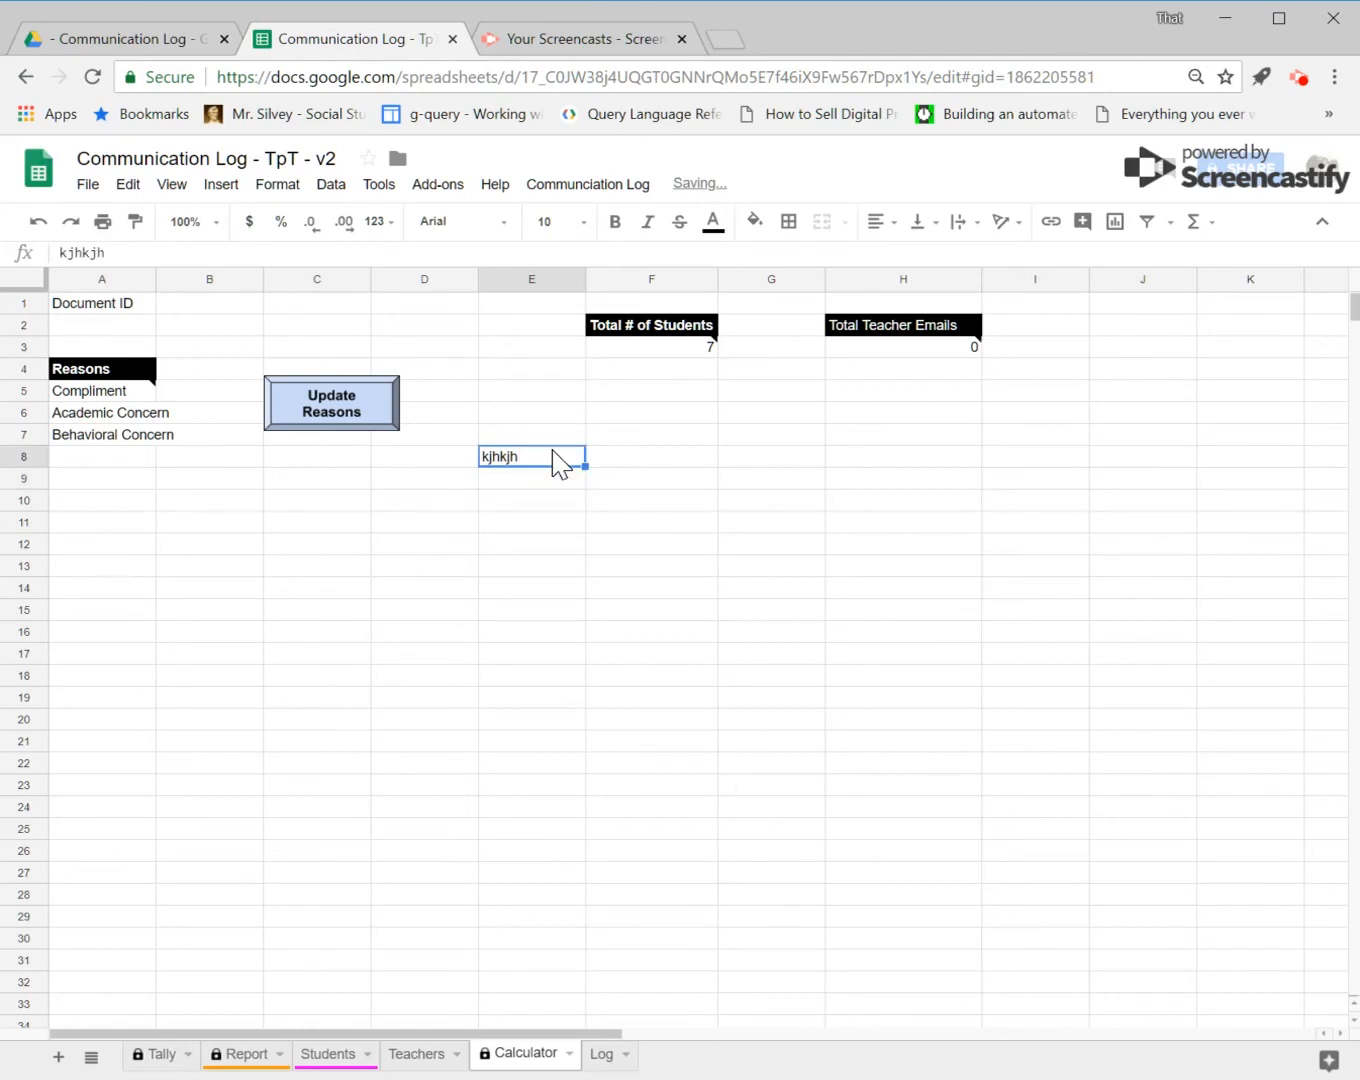
key("Delete")
left_click(542, 411)
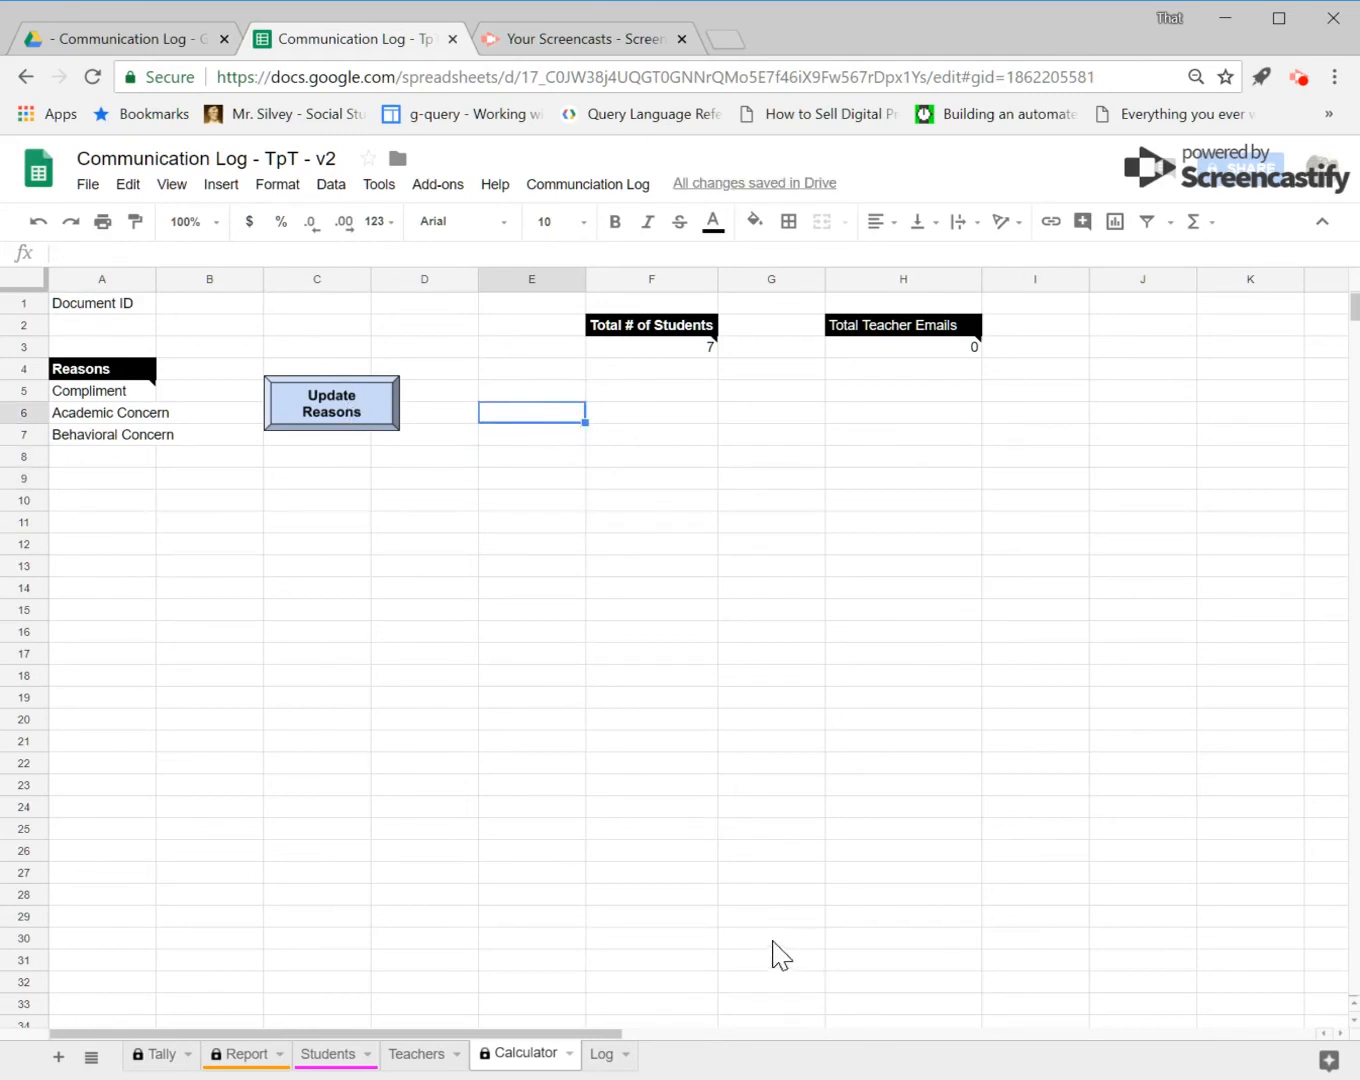
Step: Open the Log sheet and examine the logged communication entries
left_click(603, 1055)
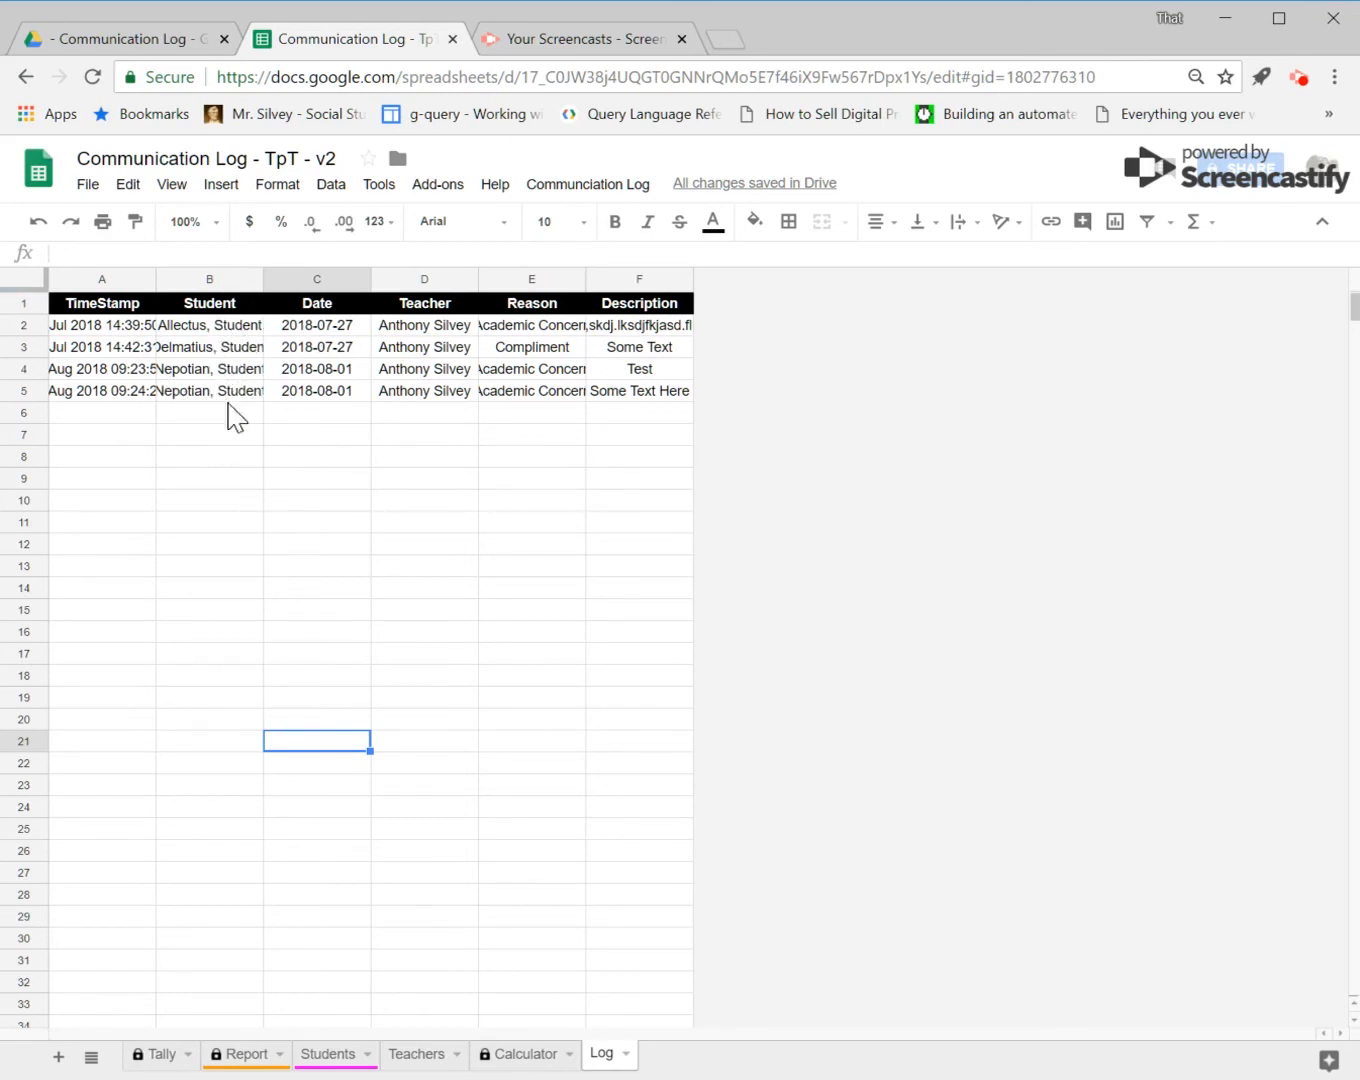
left_click(310, 412)
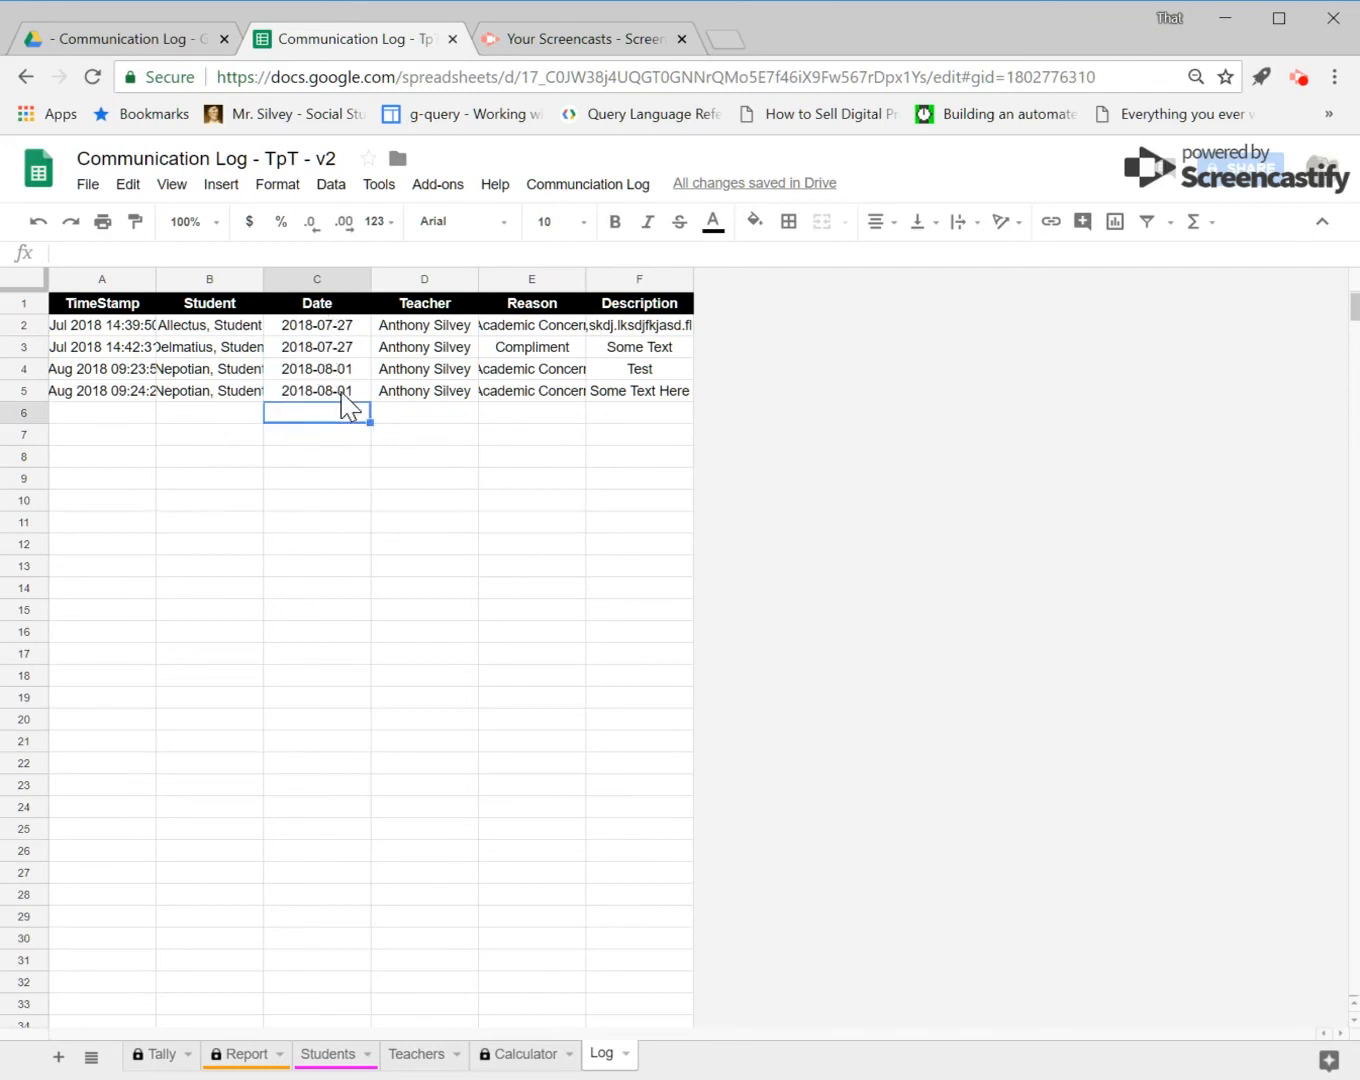
left_click(434, 412)
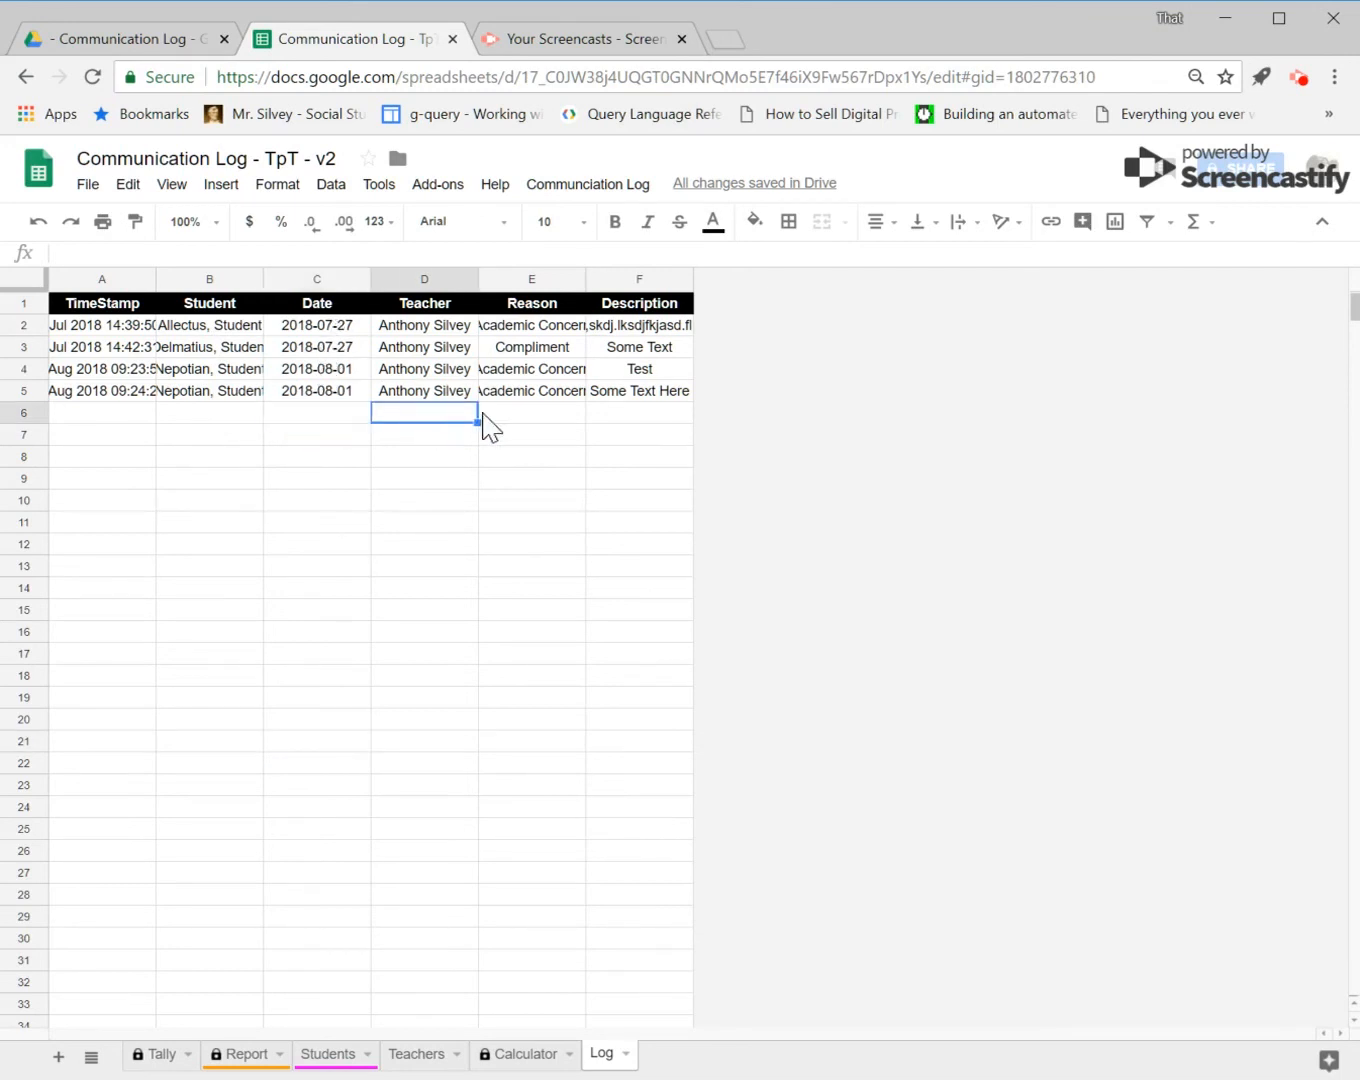
left_click(520, 417)
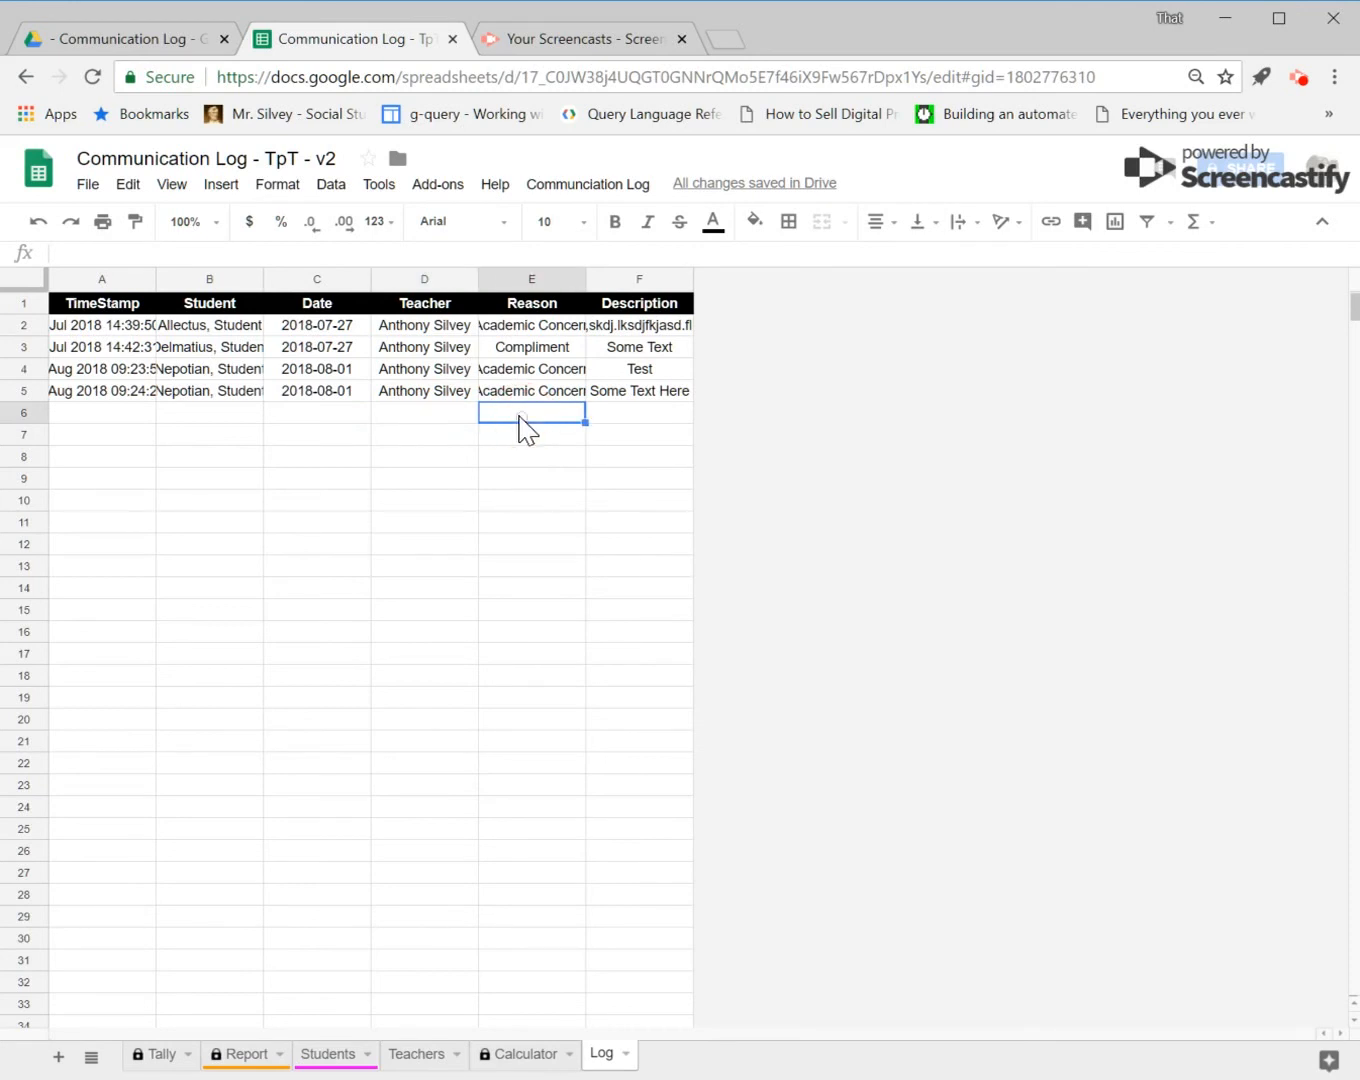
left_click(631, 416)
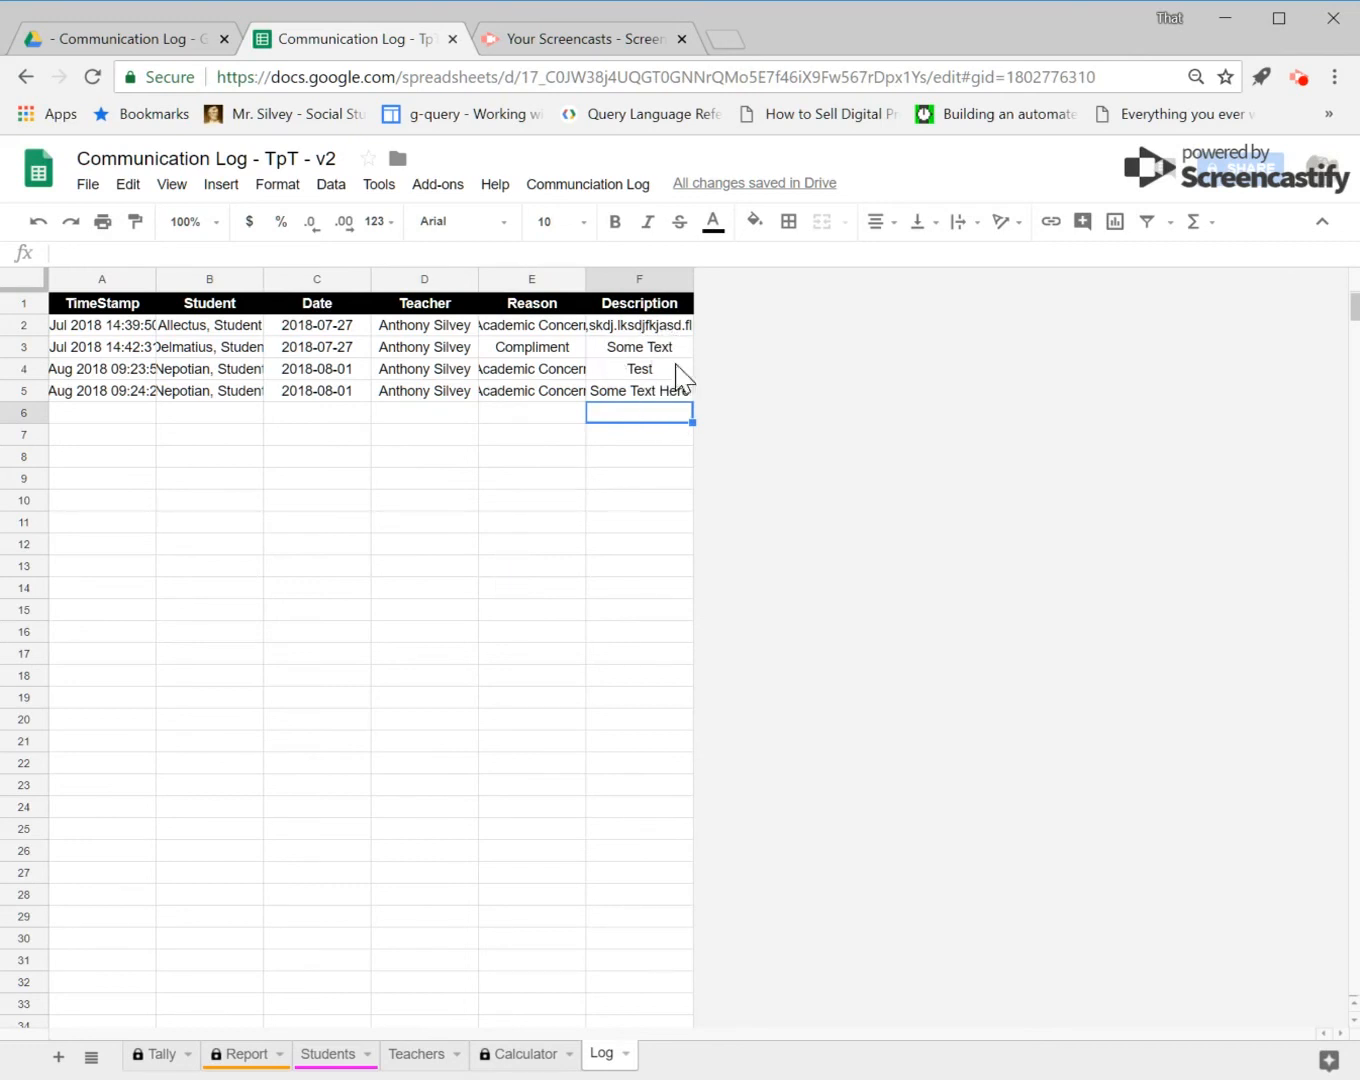
left_click(660, 328)
left_click(655, 350)
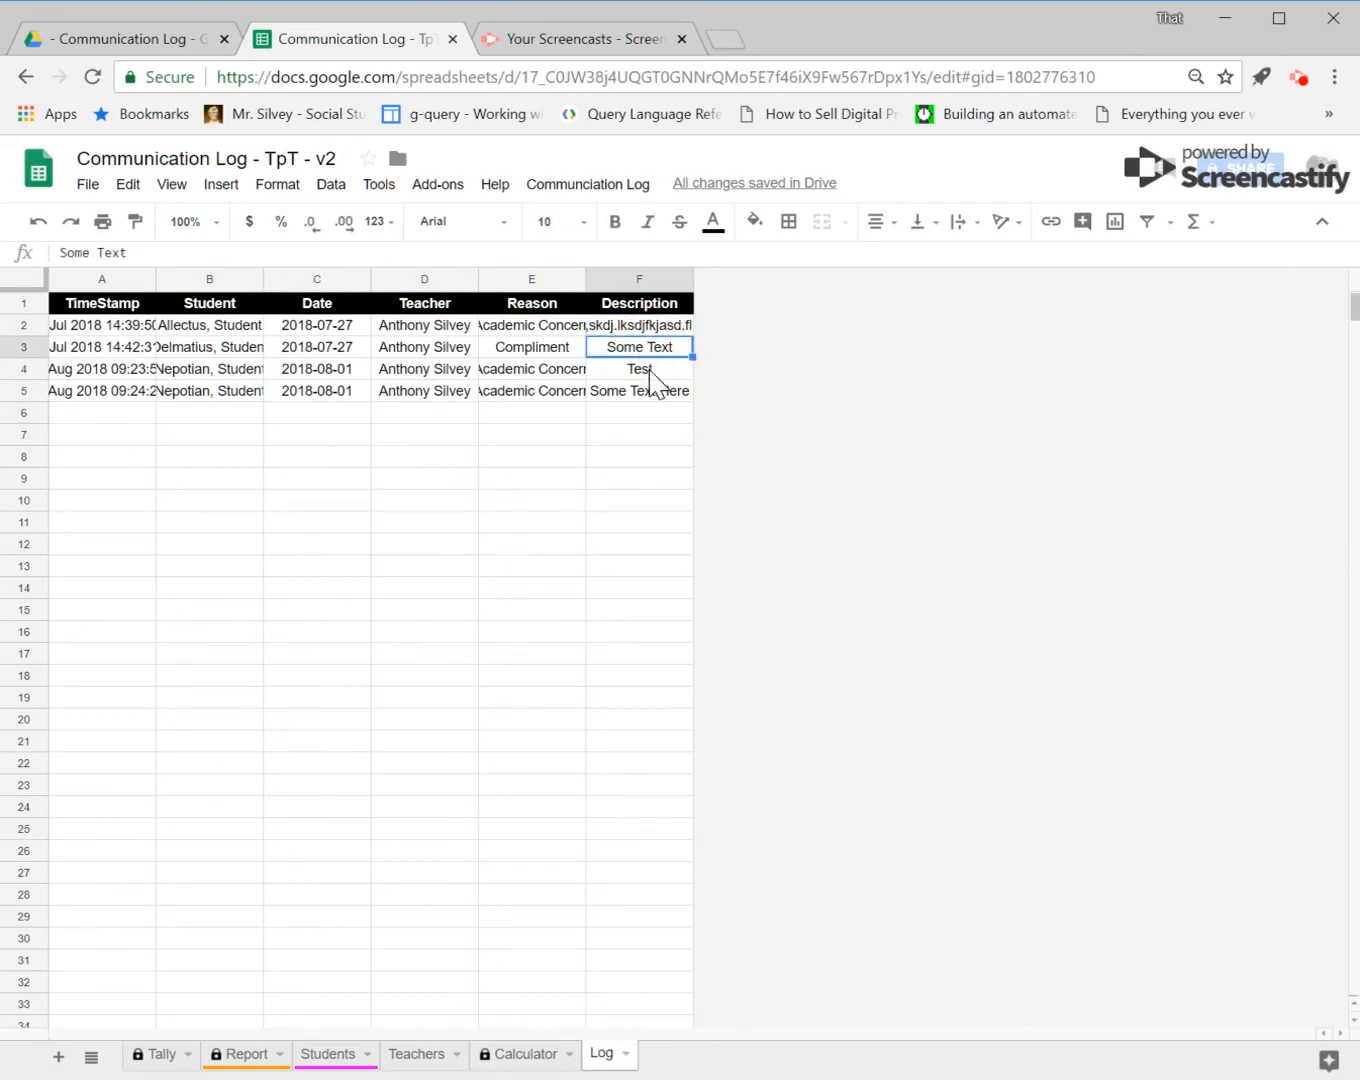
left_click(650, 371)
left_click(648, 392)
left_click(422, 462)
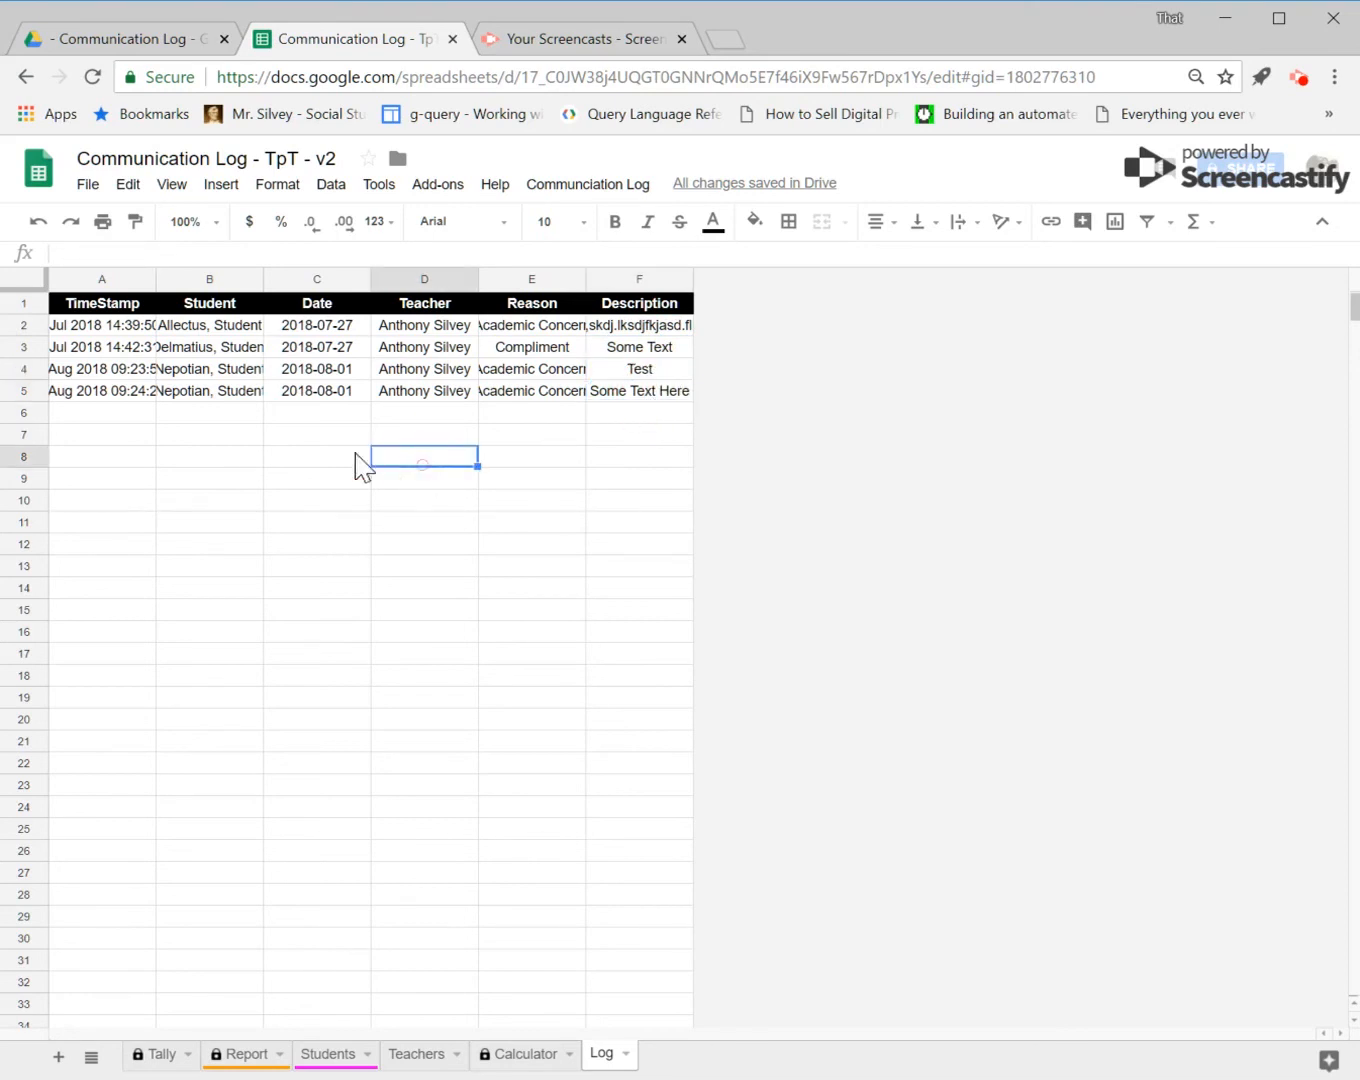
Step: Return to the Tally sheet and run the Communication Log Setup command
left_click(161, 1055)
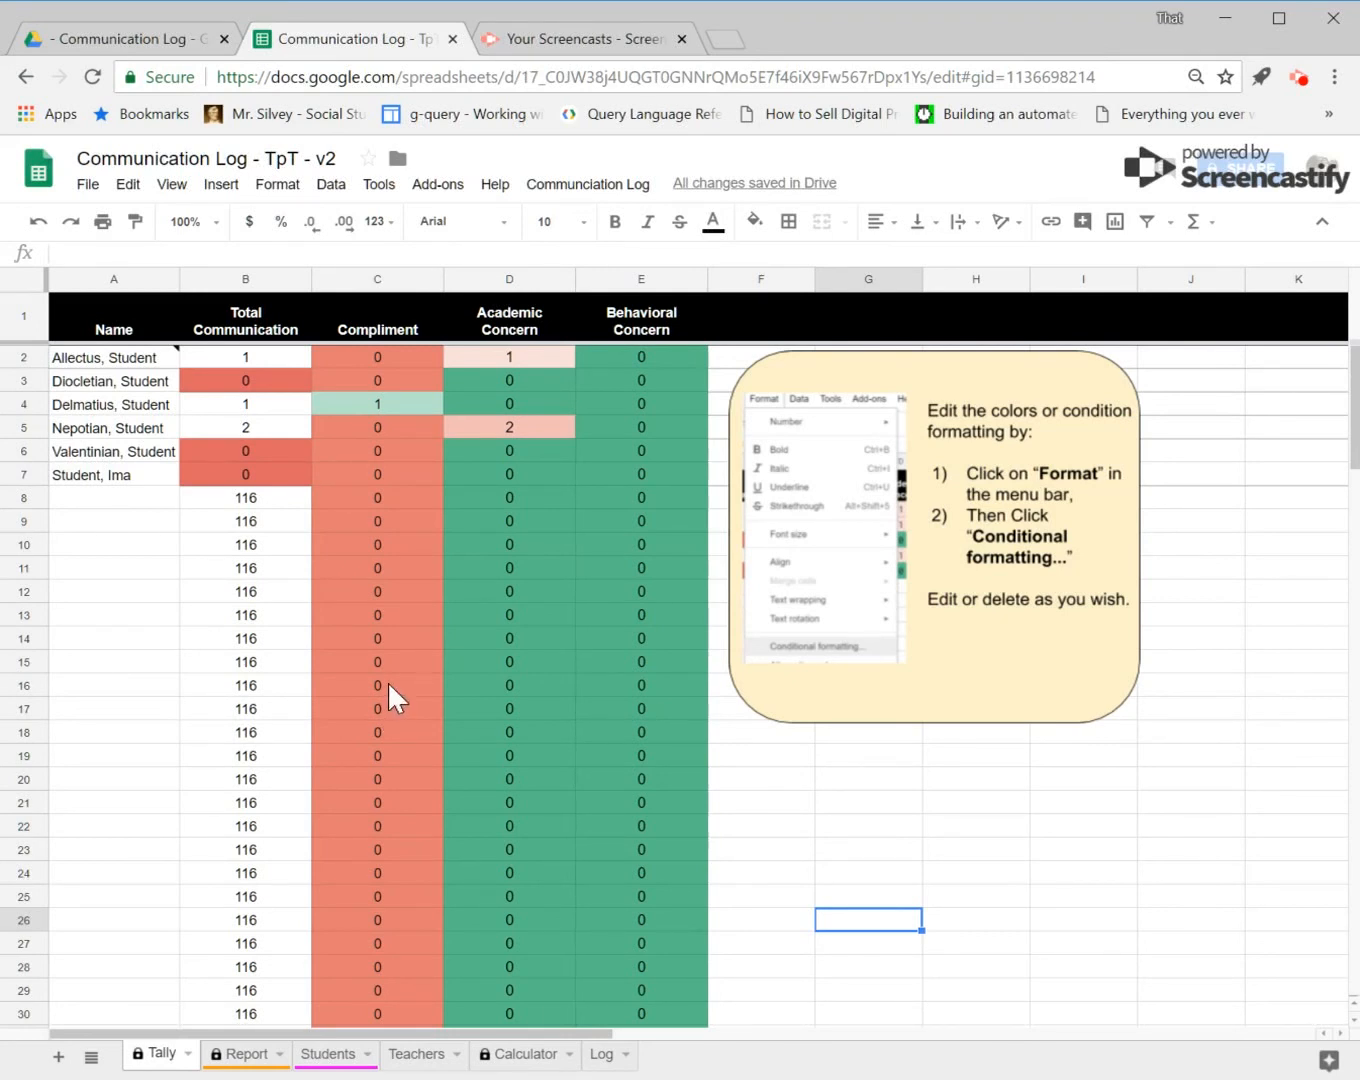
left_click(578, 184)
mouse_move(580, 226)
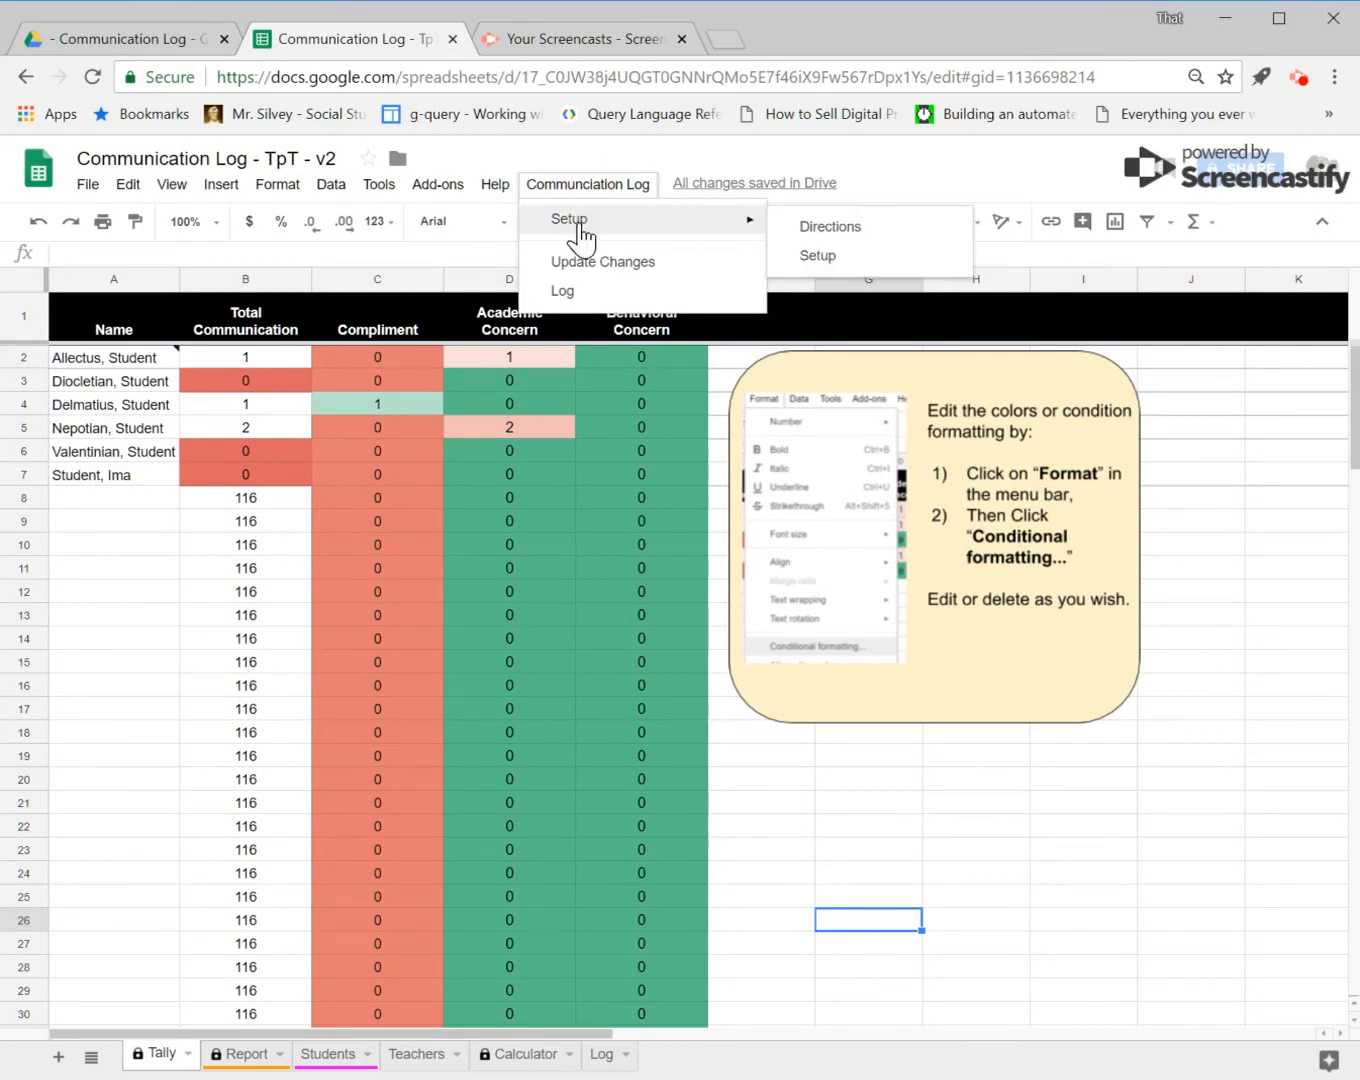
left_click(848, 263)
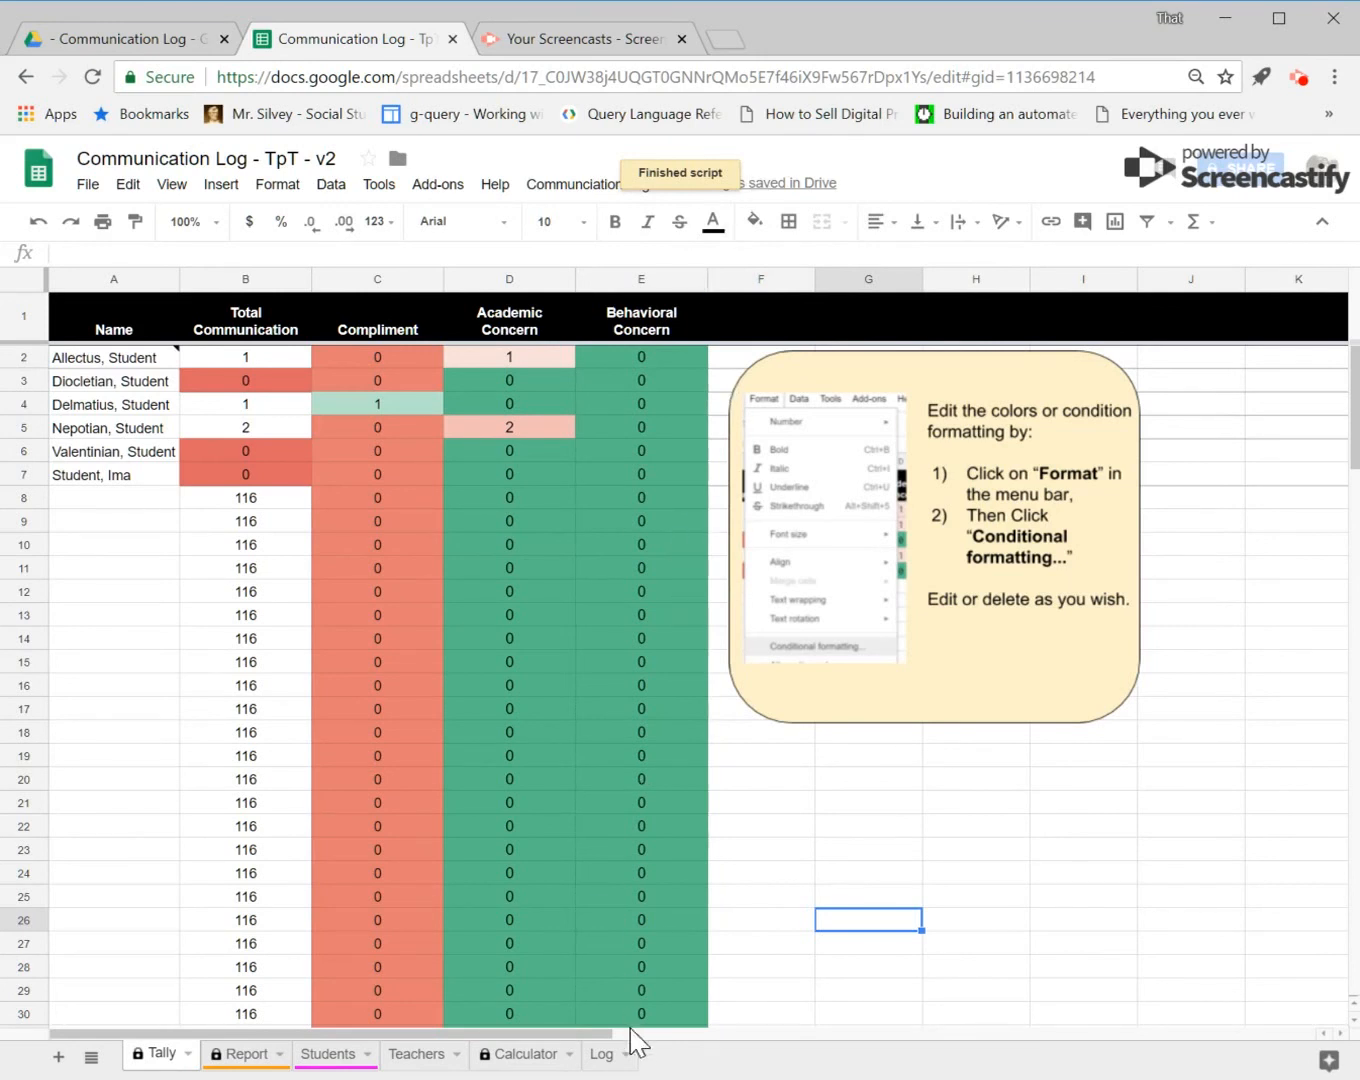
Step: Open the Calculator sheet and check the Document ID cell
left_click(531, 1061)
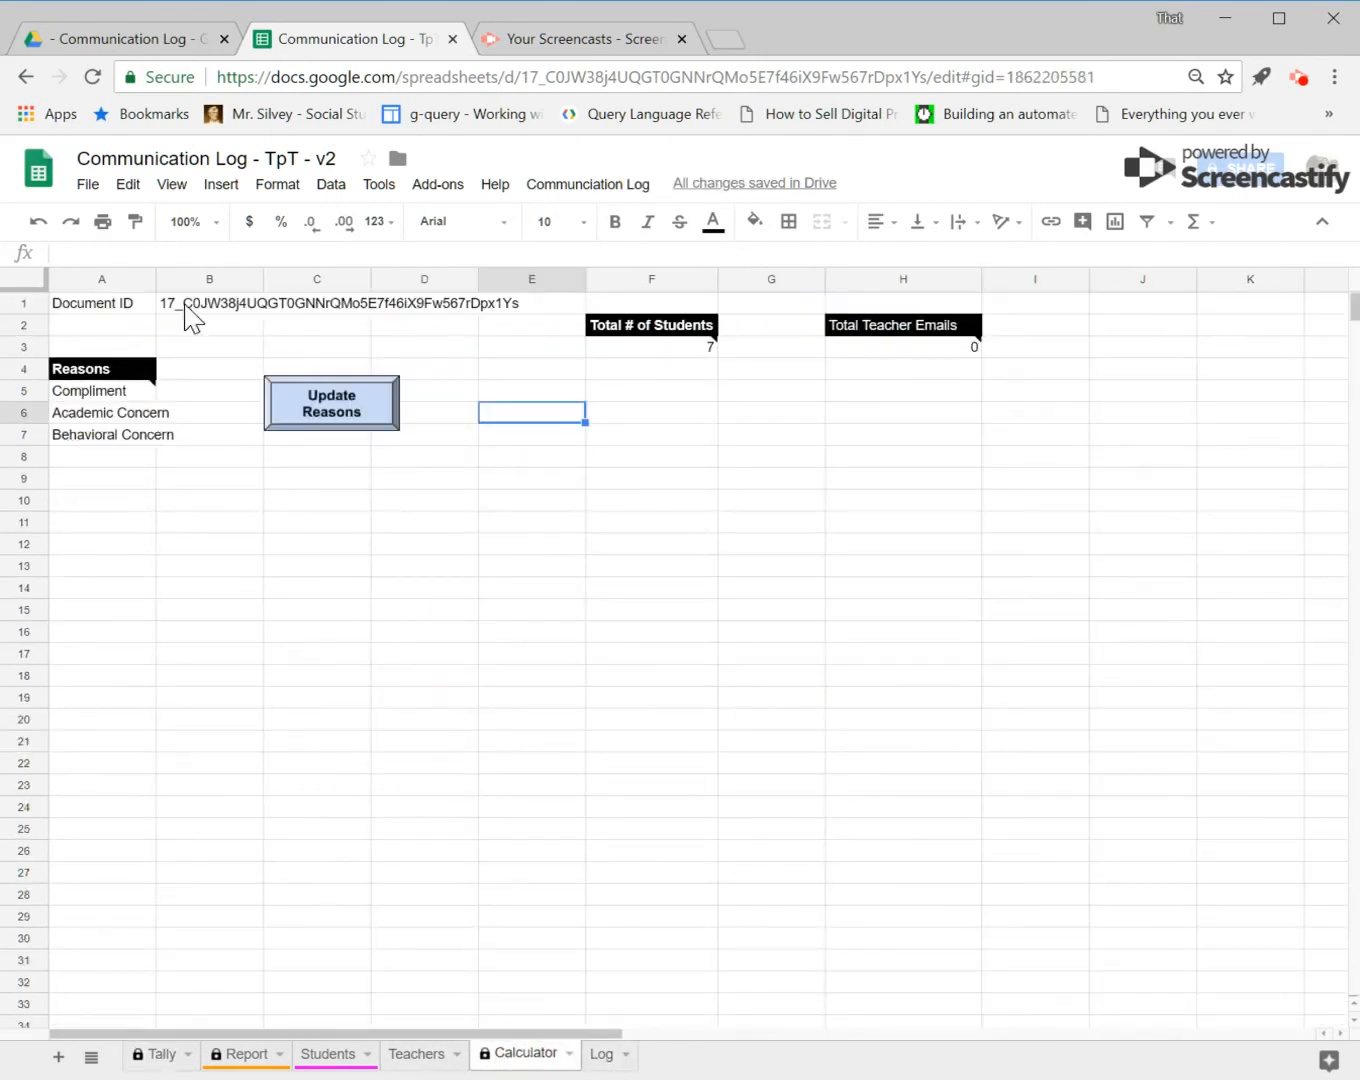
left_click(189, 315)
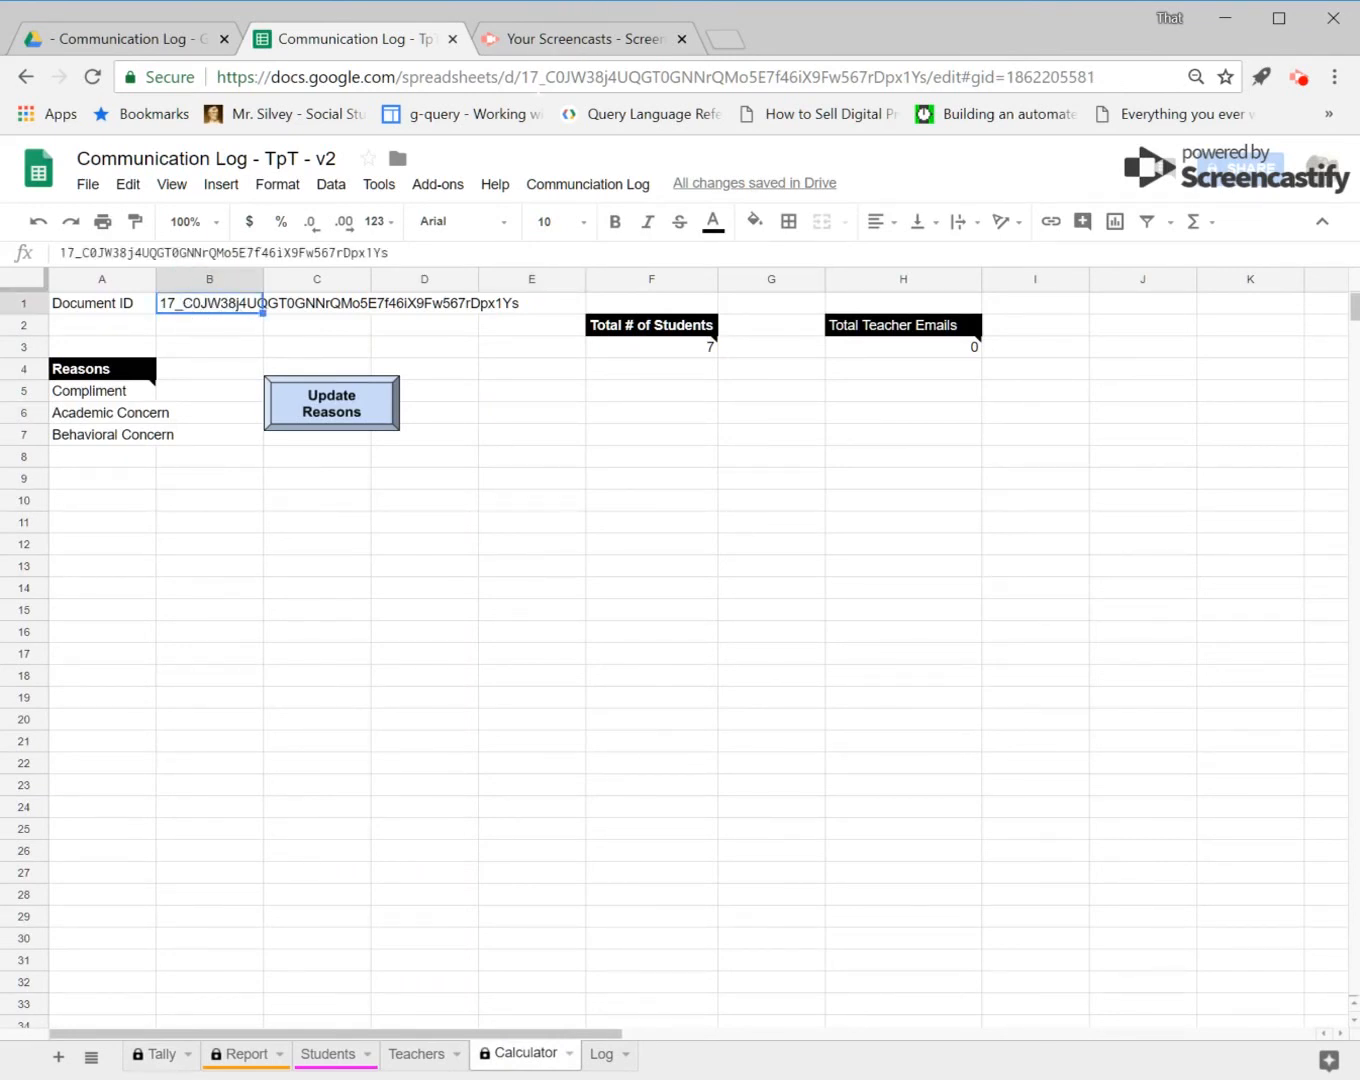
Step: Open the Communication Log entry form from the Tally sheet
left_click_drag(522, 77, 927, 76)
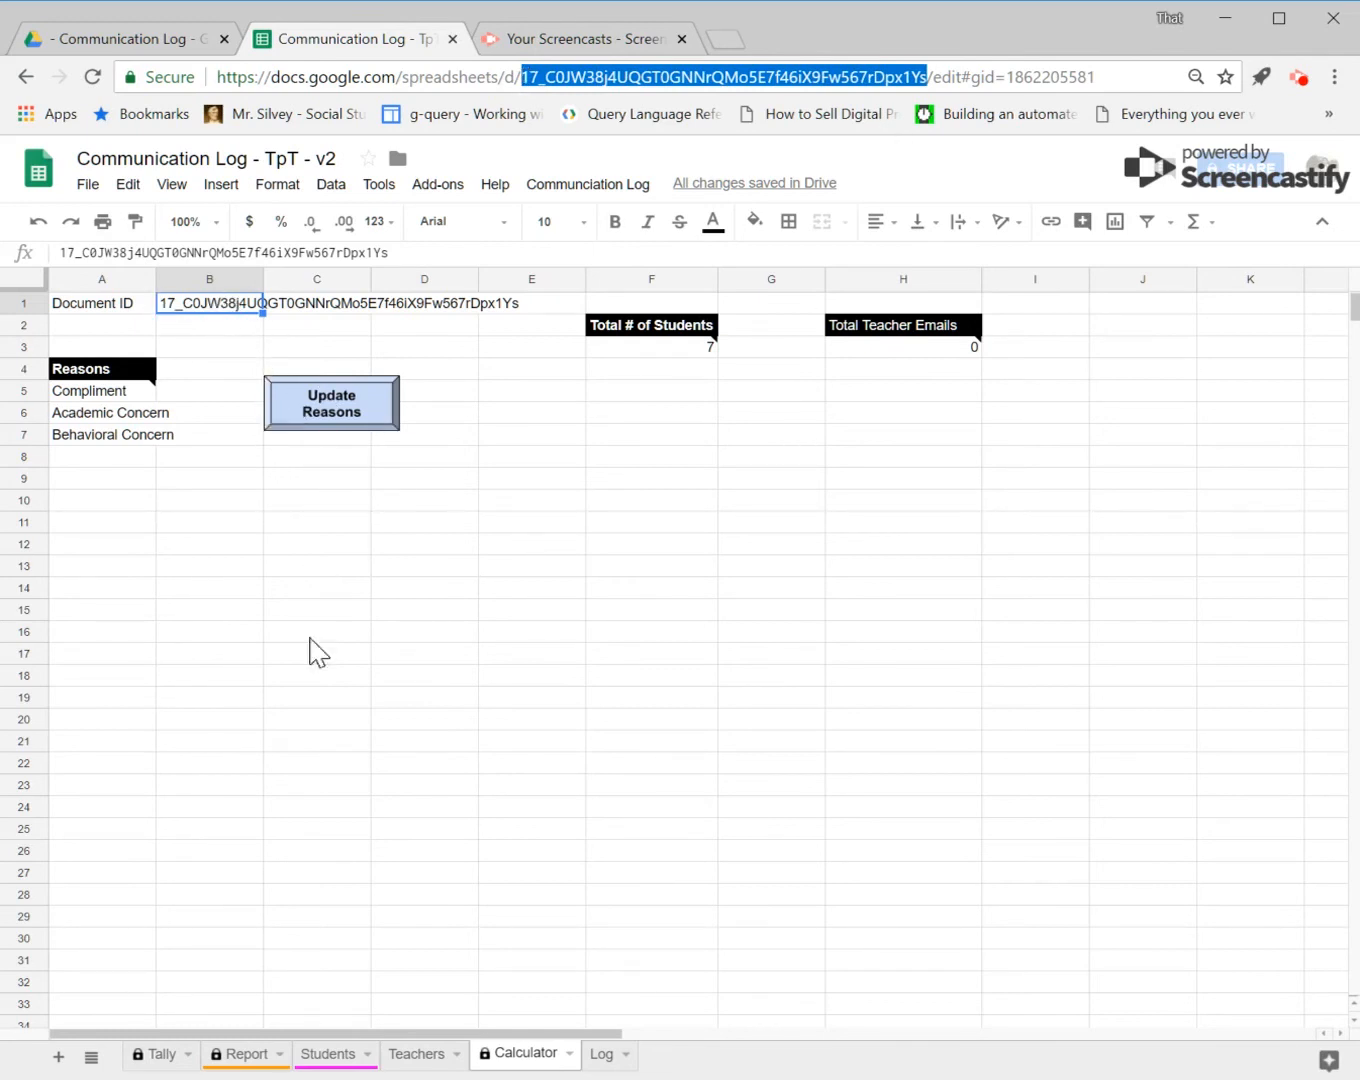
left_click(158, 1060)
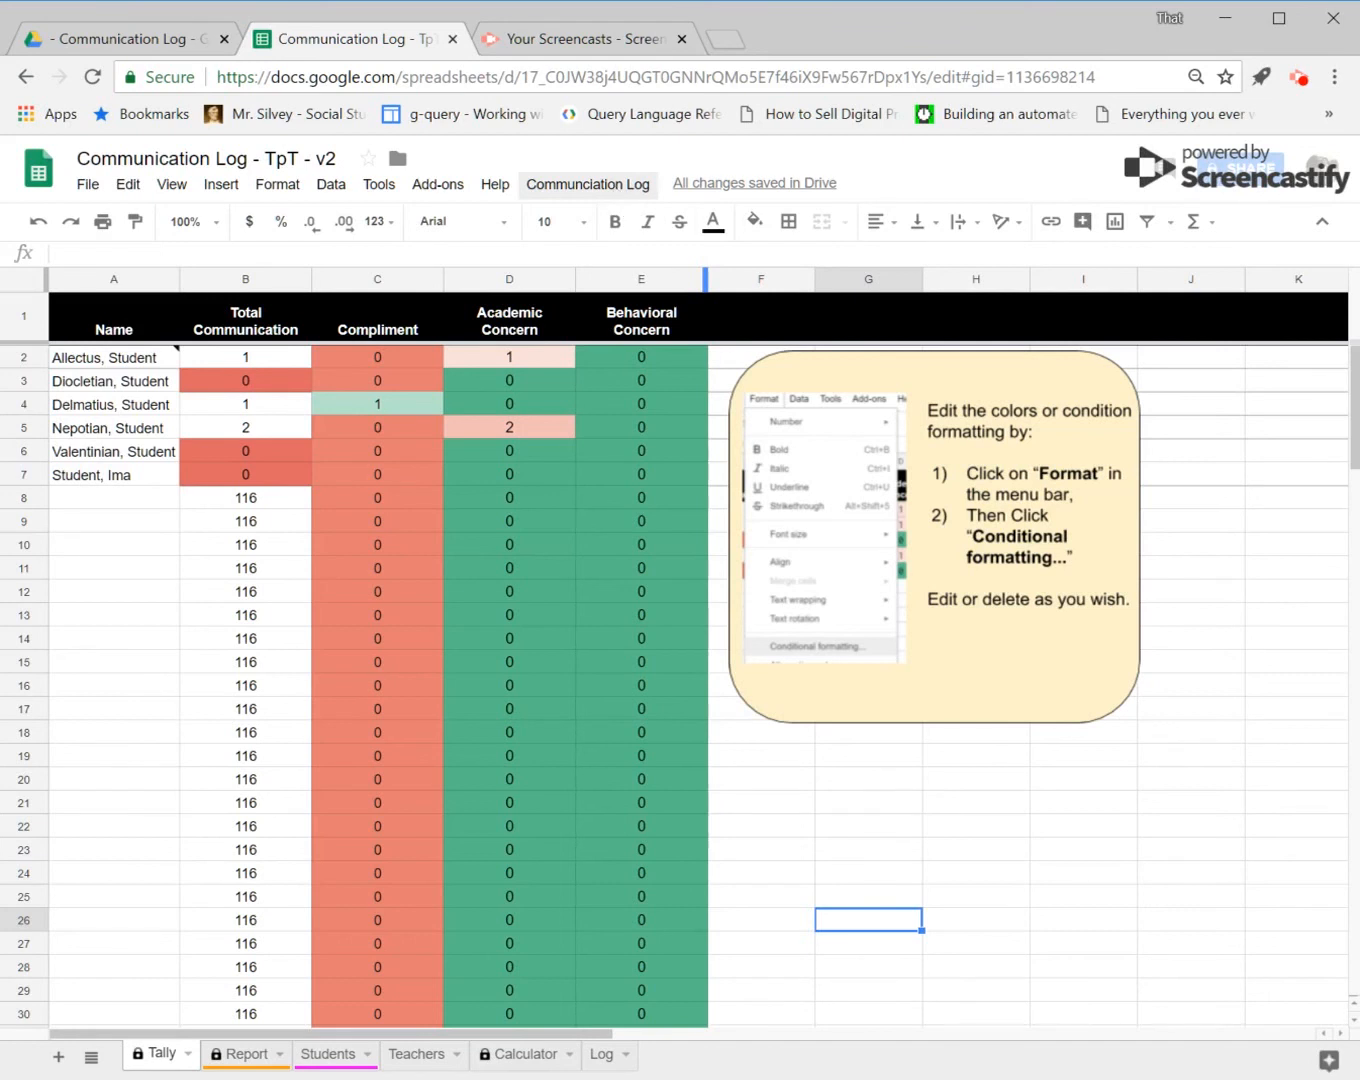
left_click(619, 188)
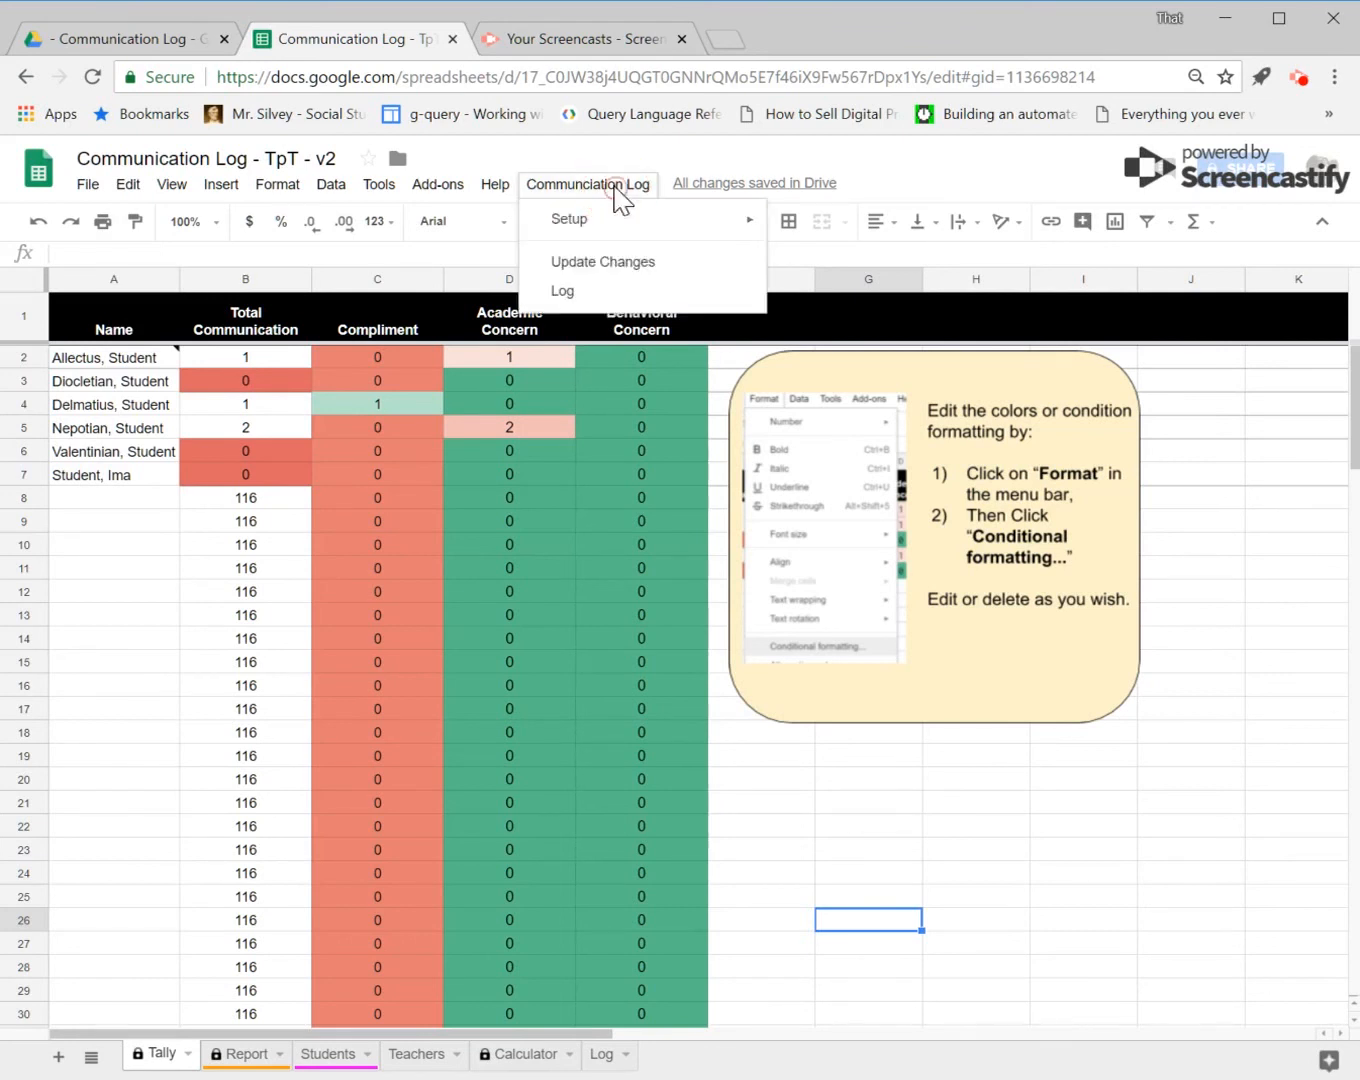
left_click(597, 296)
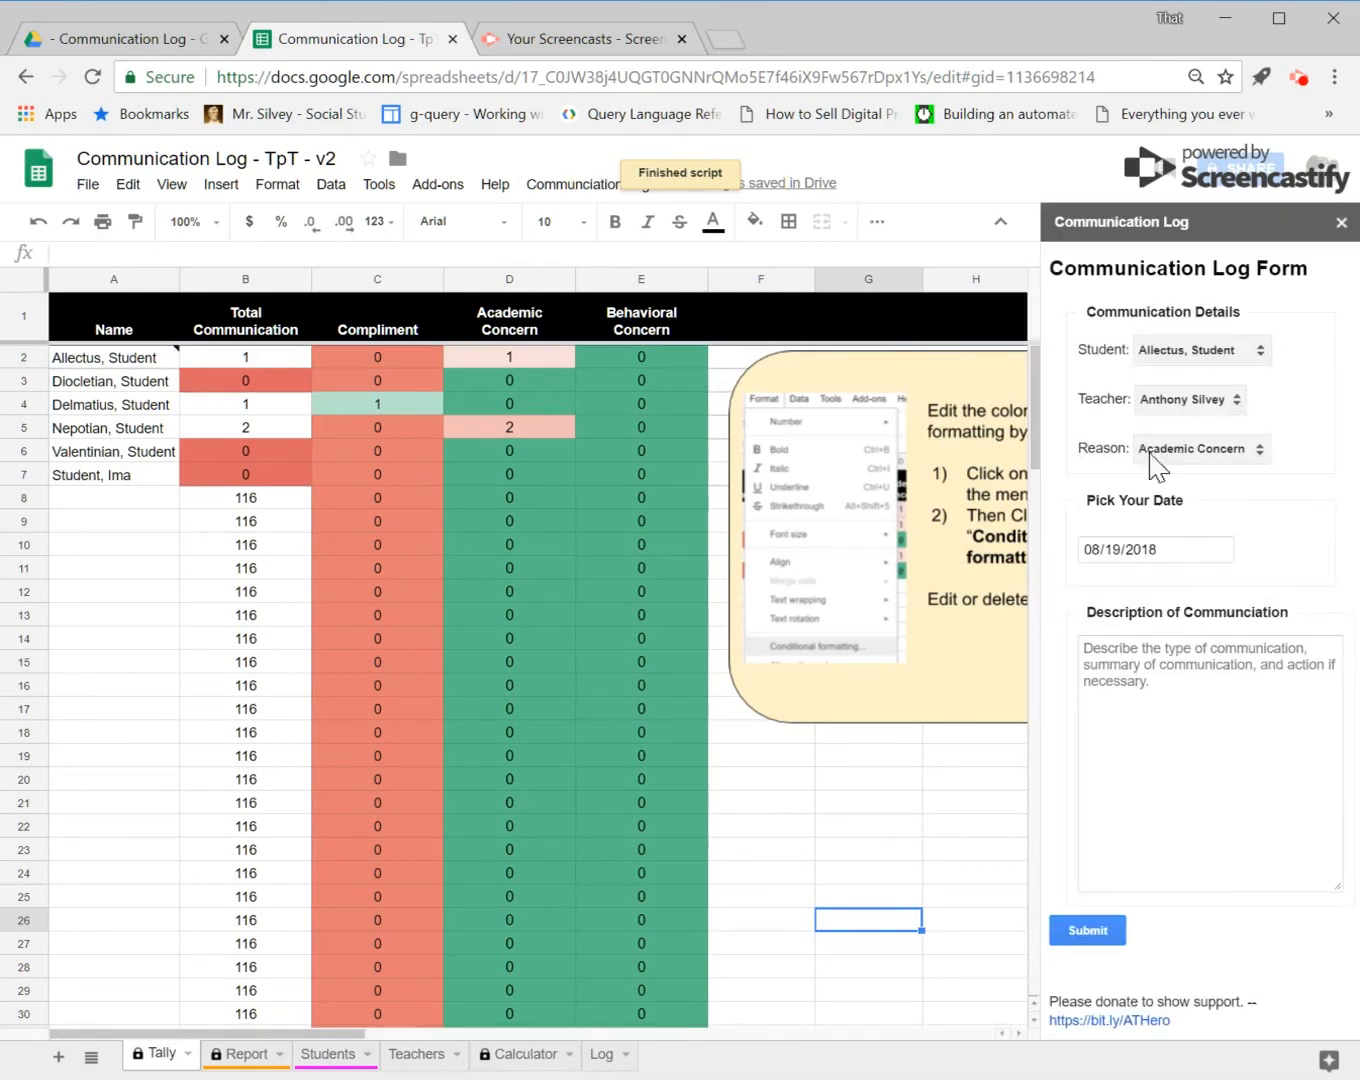
Step: In the form, set the student to Diocletian, Student and the reason to Compliment
left_click(1227, 353)
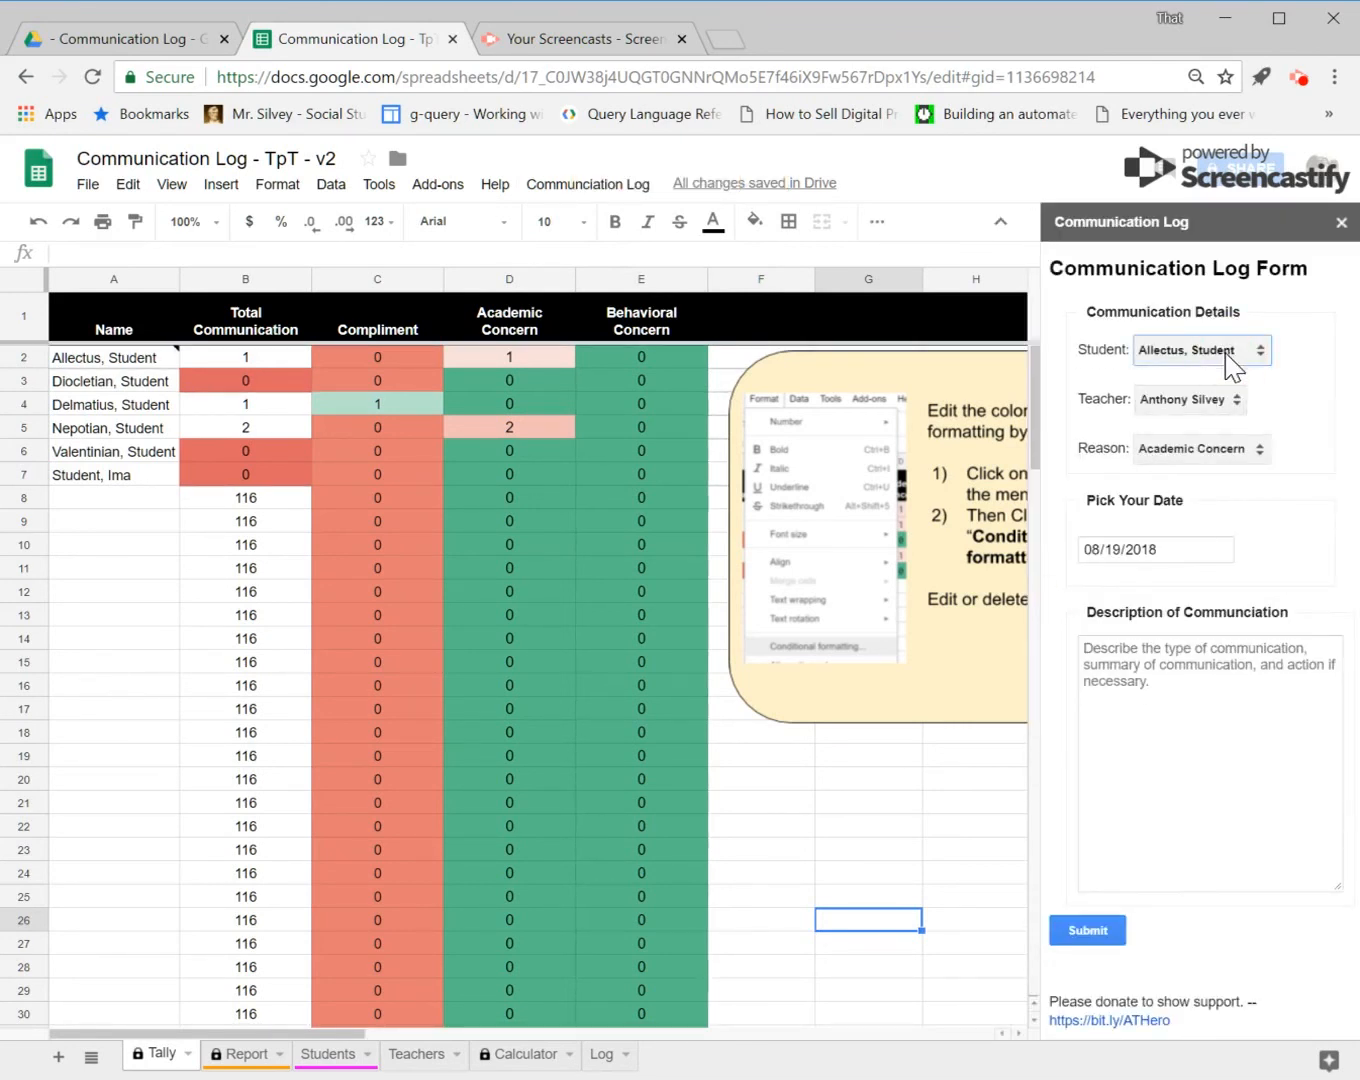
left_click(1206, 355)
left_click(1208, 402)
key("Up")
left_click(1214, 400)
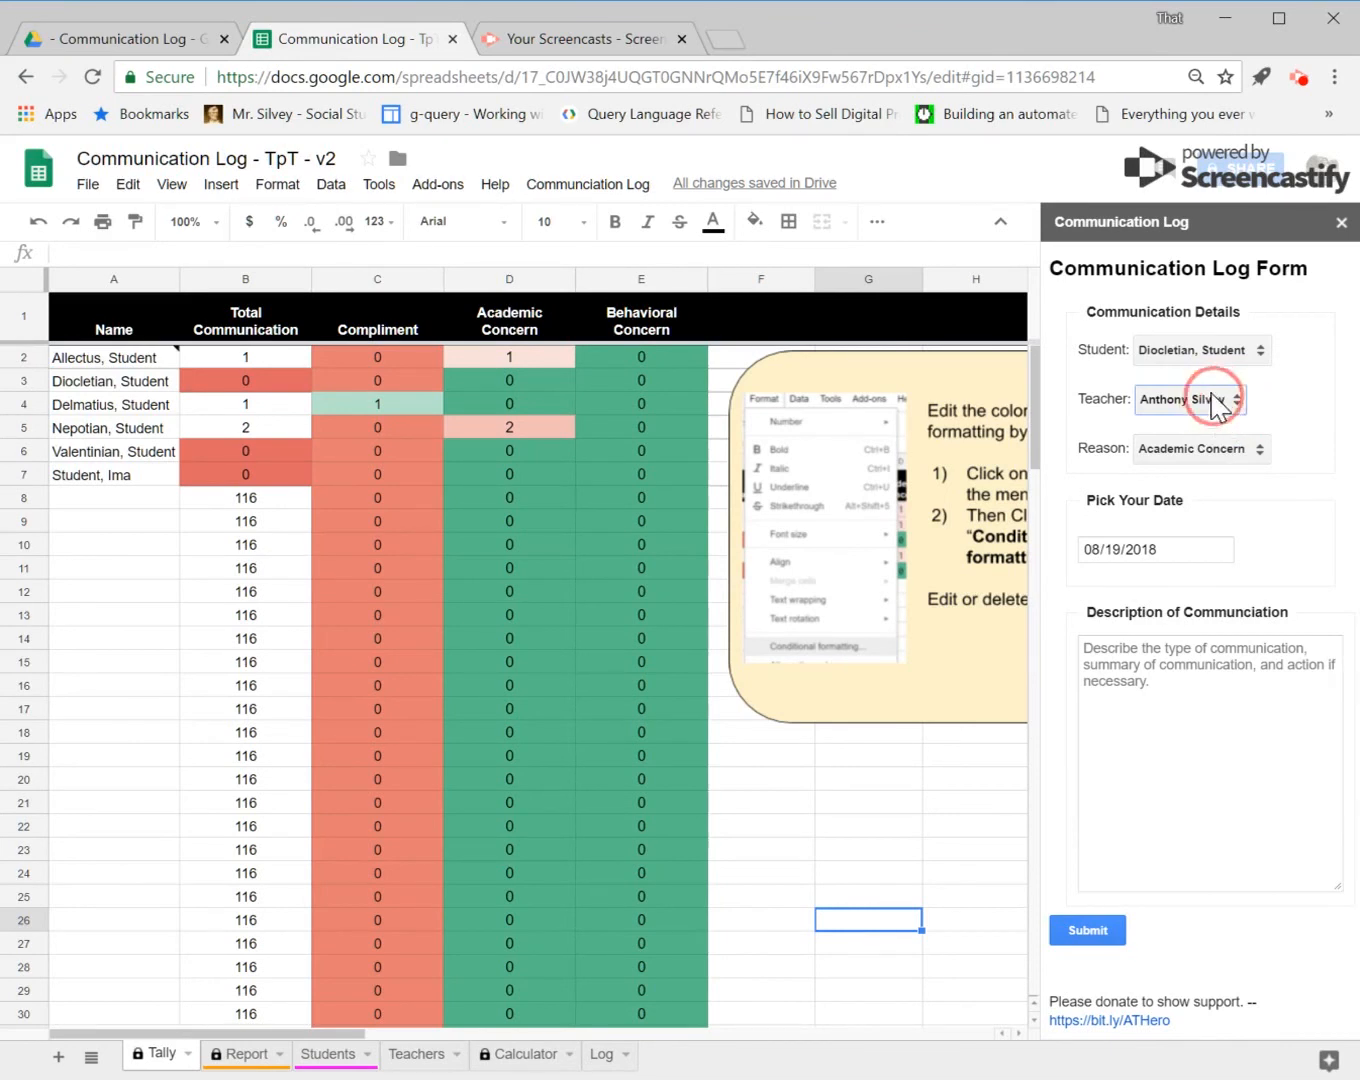
left_click(1258, 453)
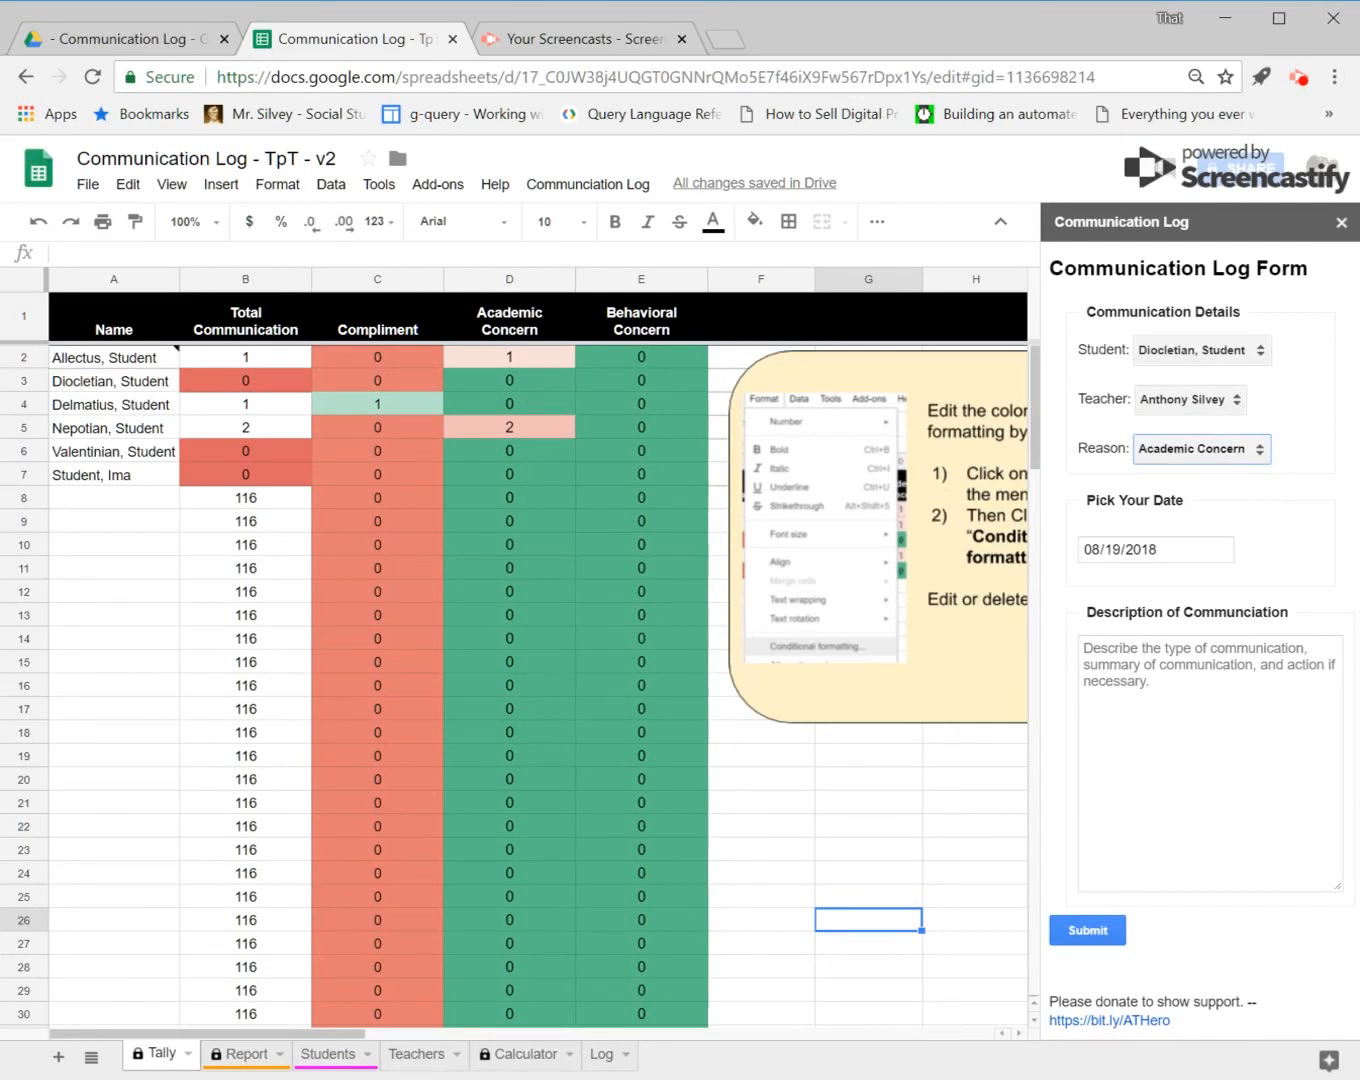
key("Up")
Step: Enter the description "Called home." and "Dio was super kind to another student, picking up their materials when dropped in hallway." and submit
left_click(1084, 648)
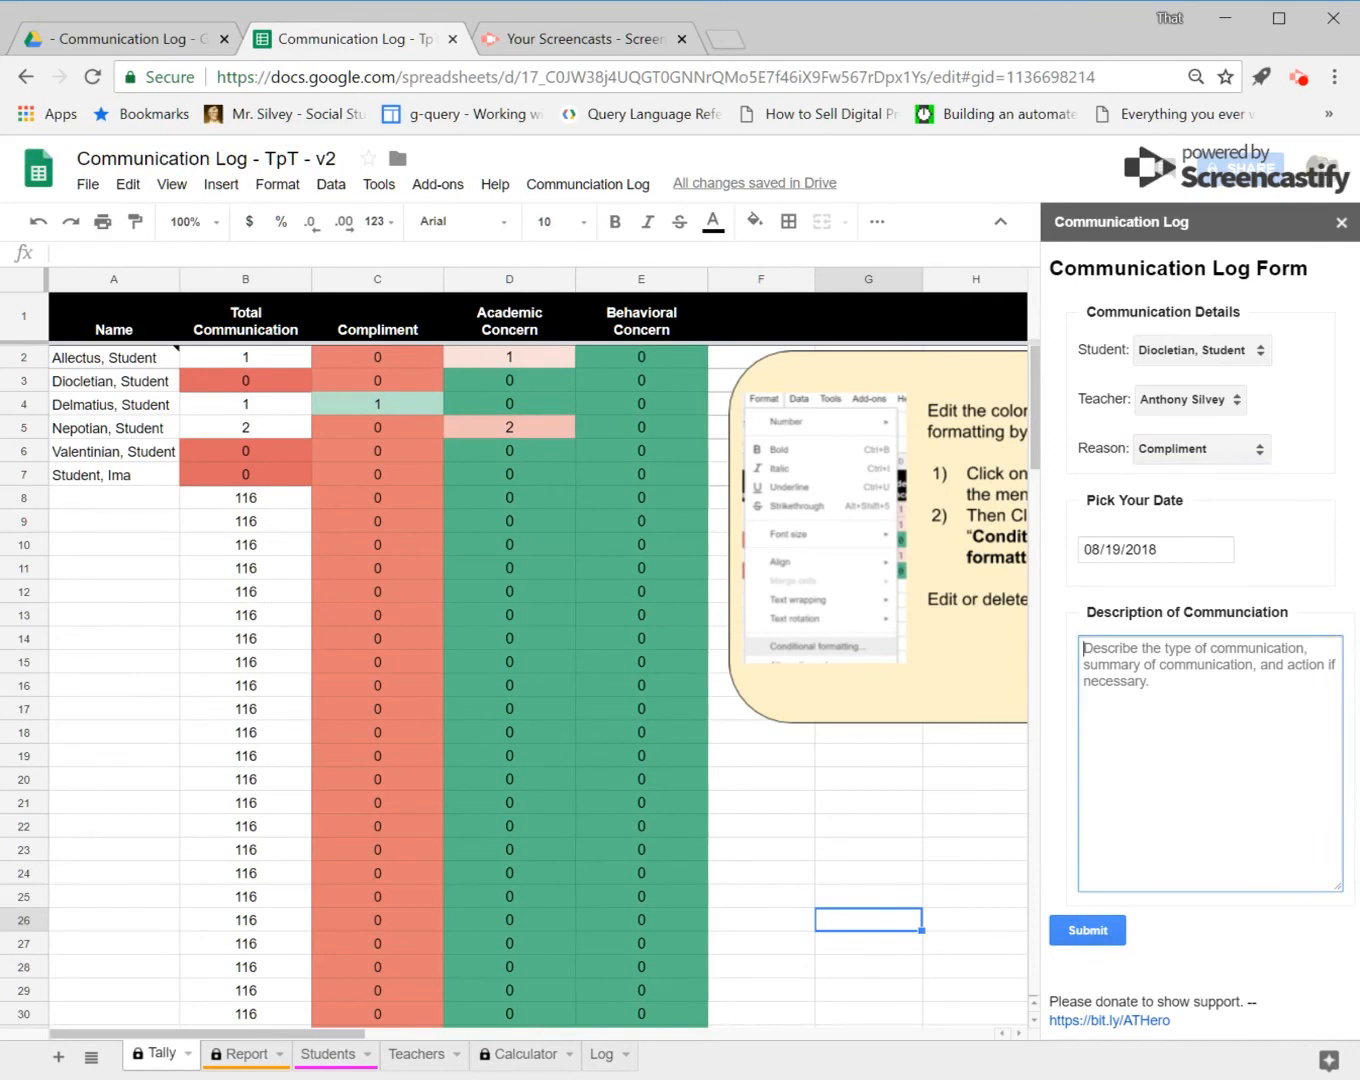
type("Called home.")
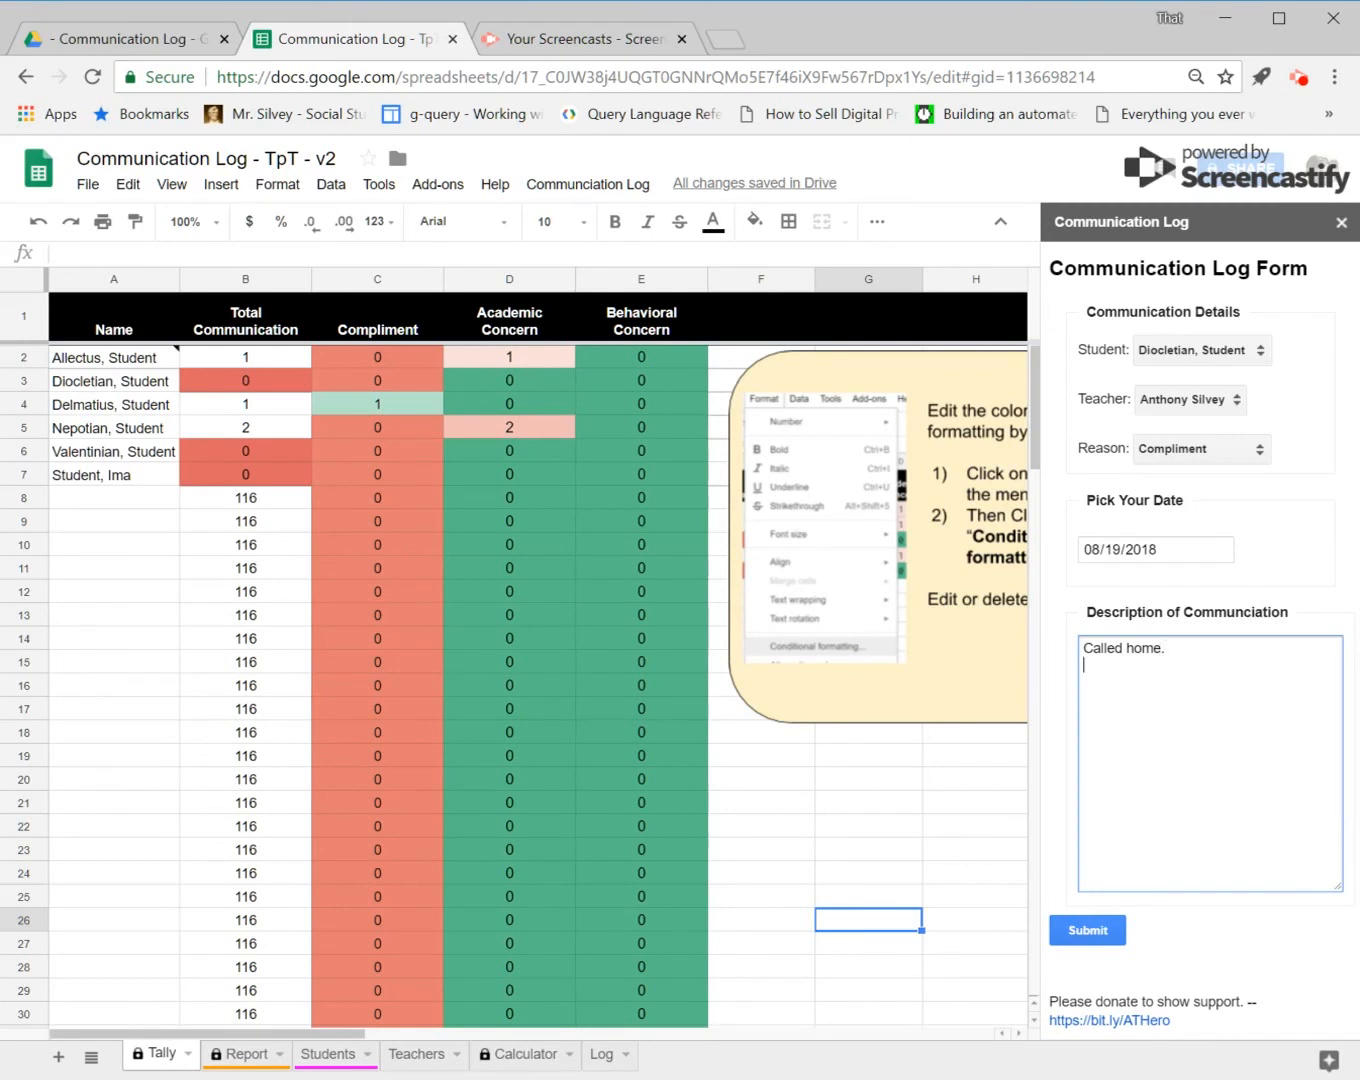
key("Return")
type("Dio was super kind to another ")
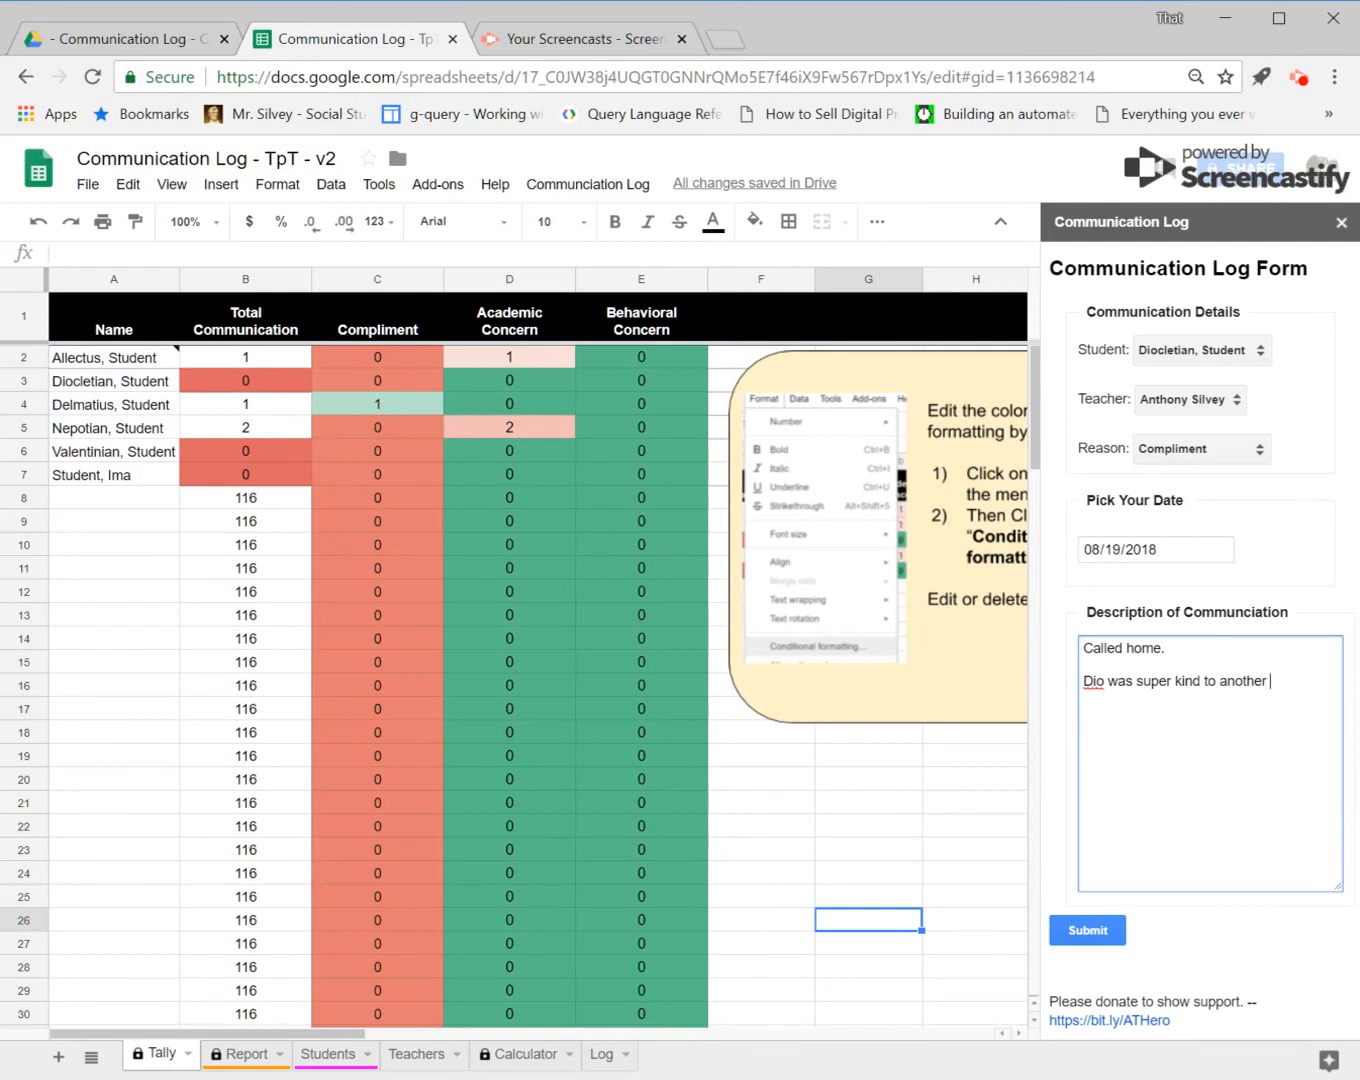
type("student")
type(".")
type(" picking up")
type(" ther")
type(" material")
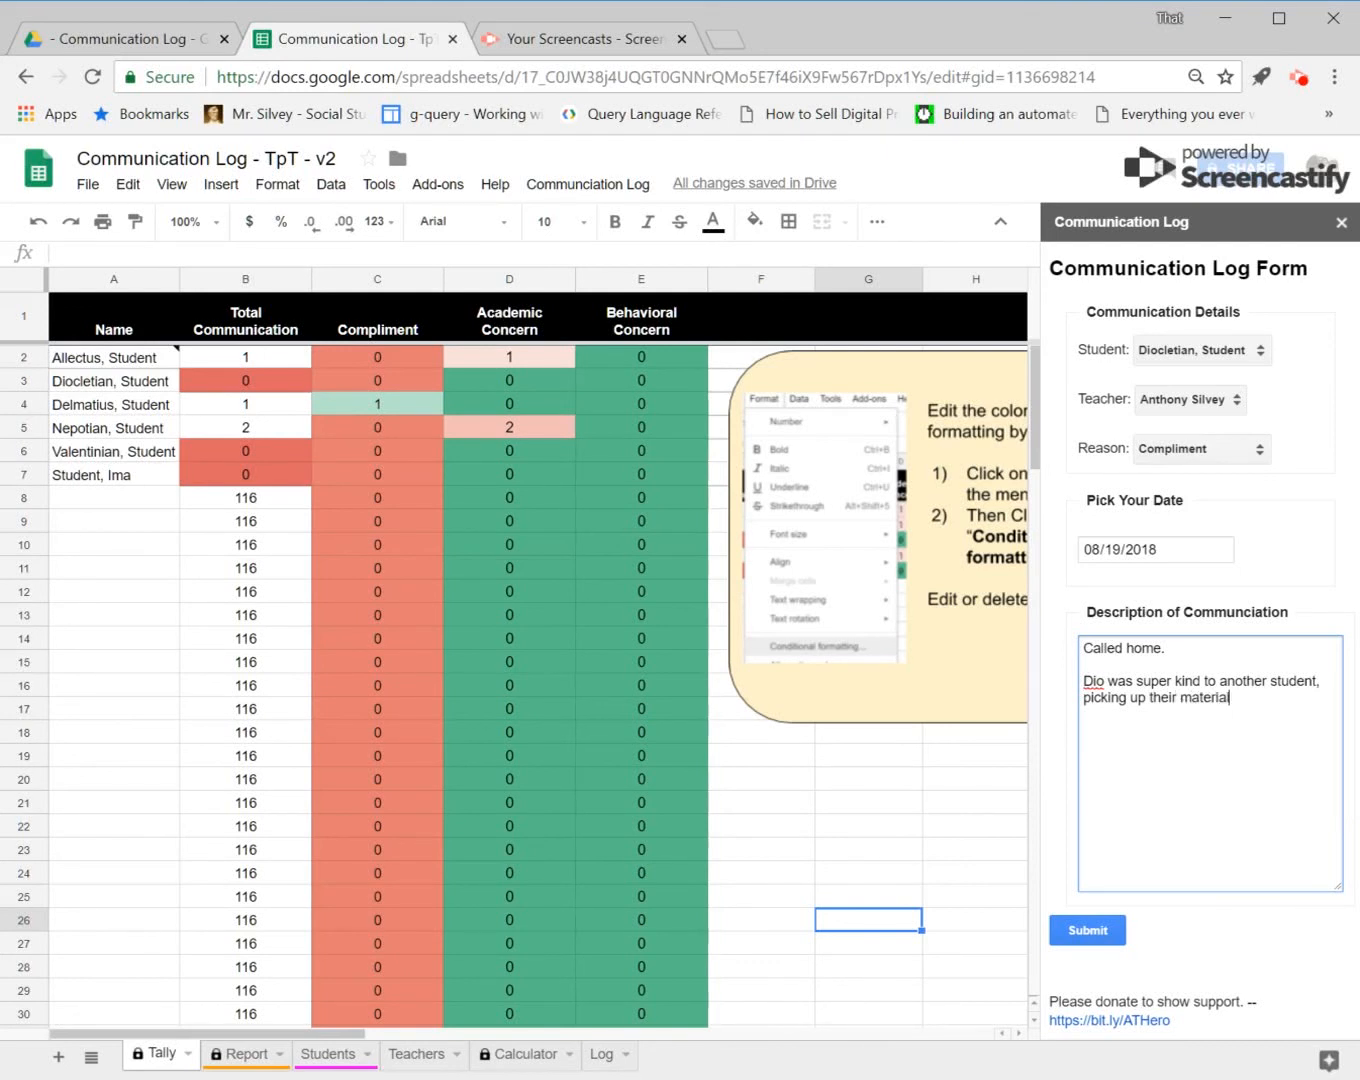
type("s when dropped in hallway.")
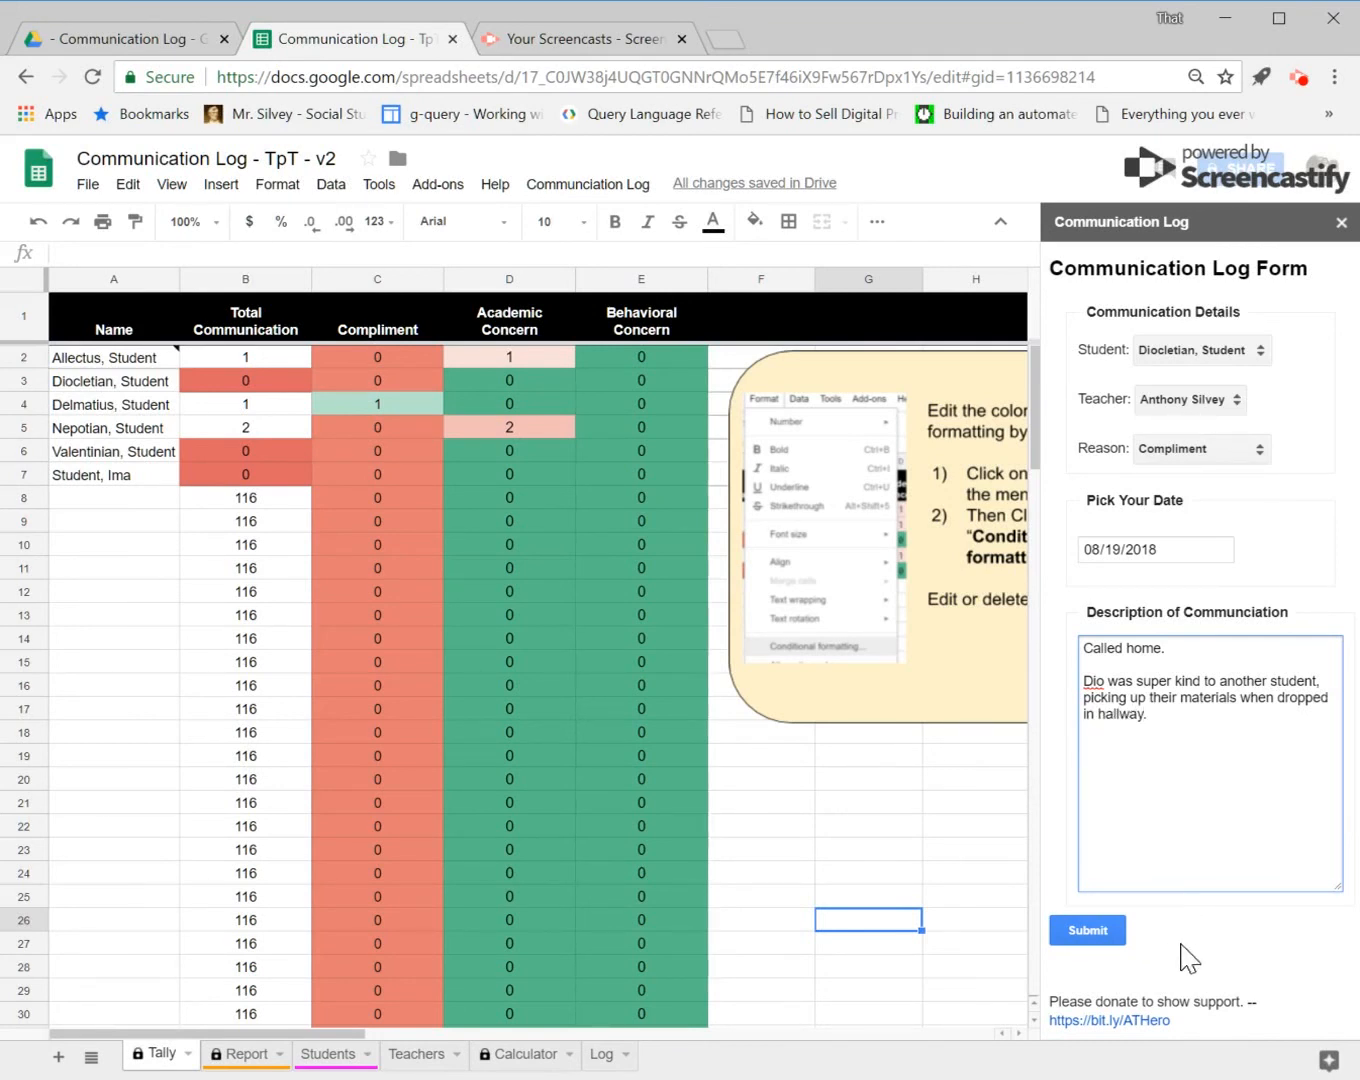
left_click(1109, 935)
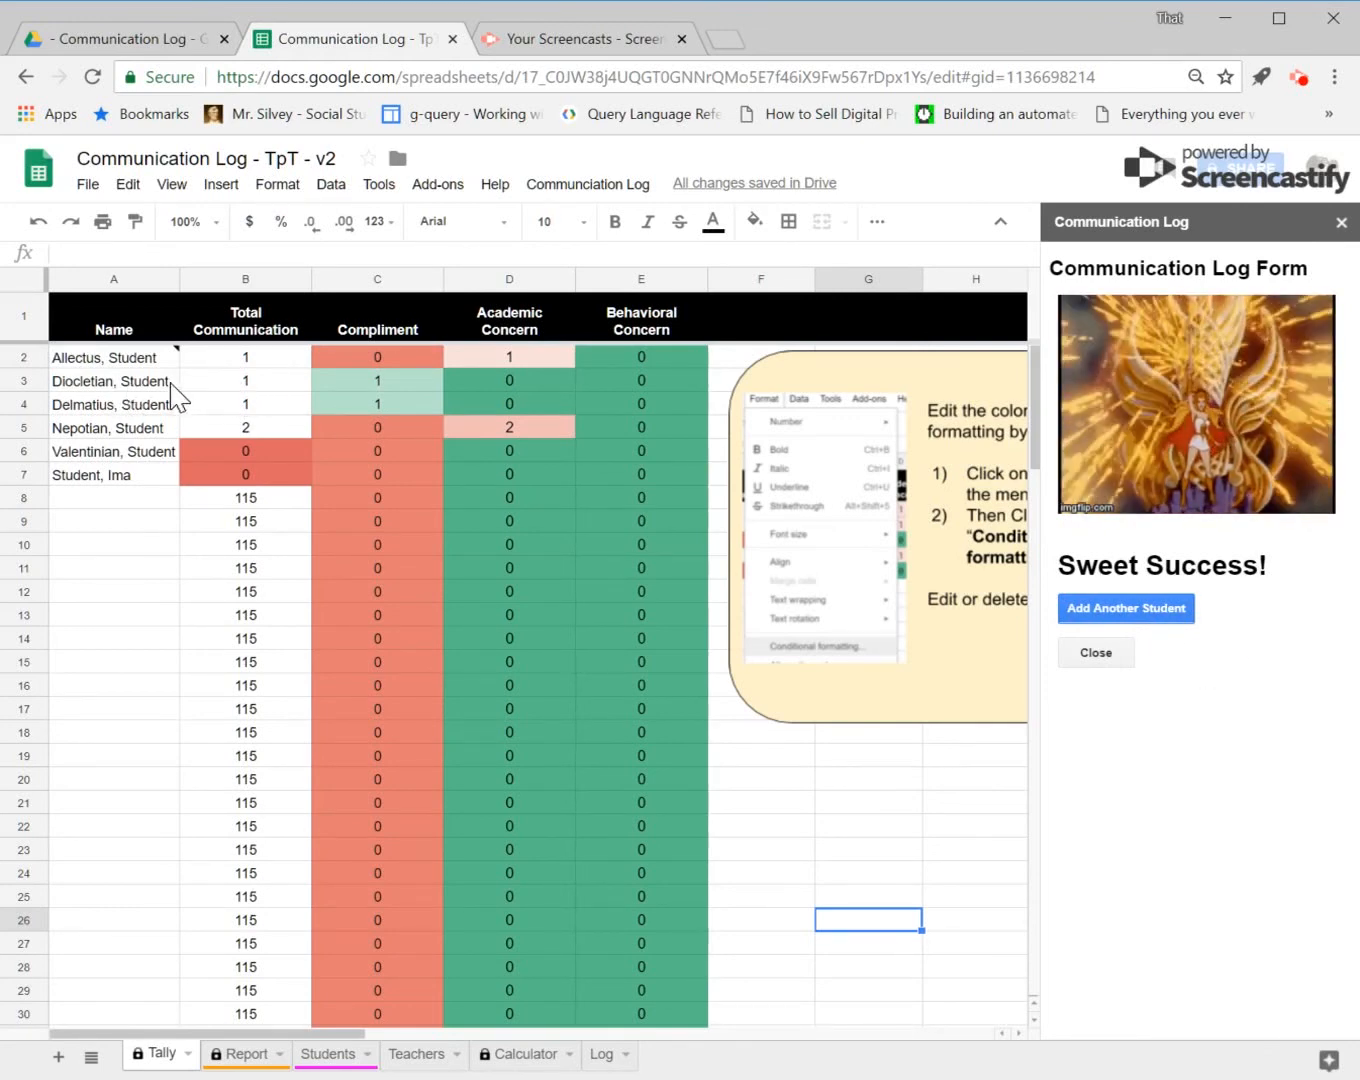
Step: Inspect the Tally formulas in the Total Communication and Compliment cells for Diocletian
left_click(268, 384)
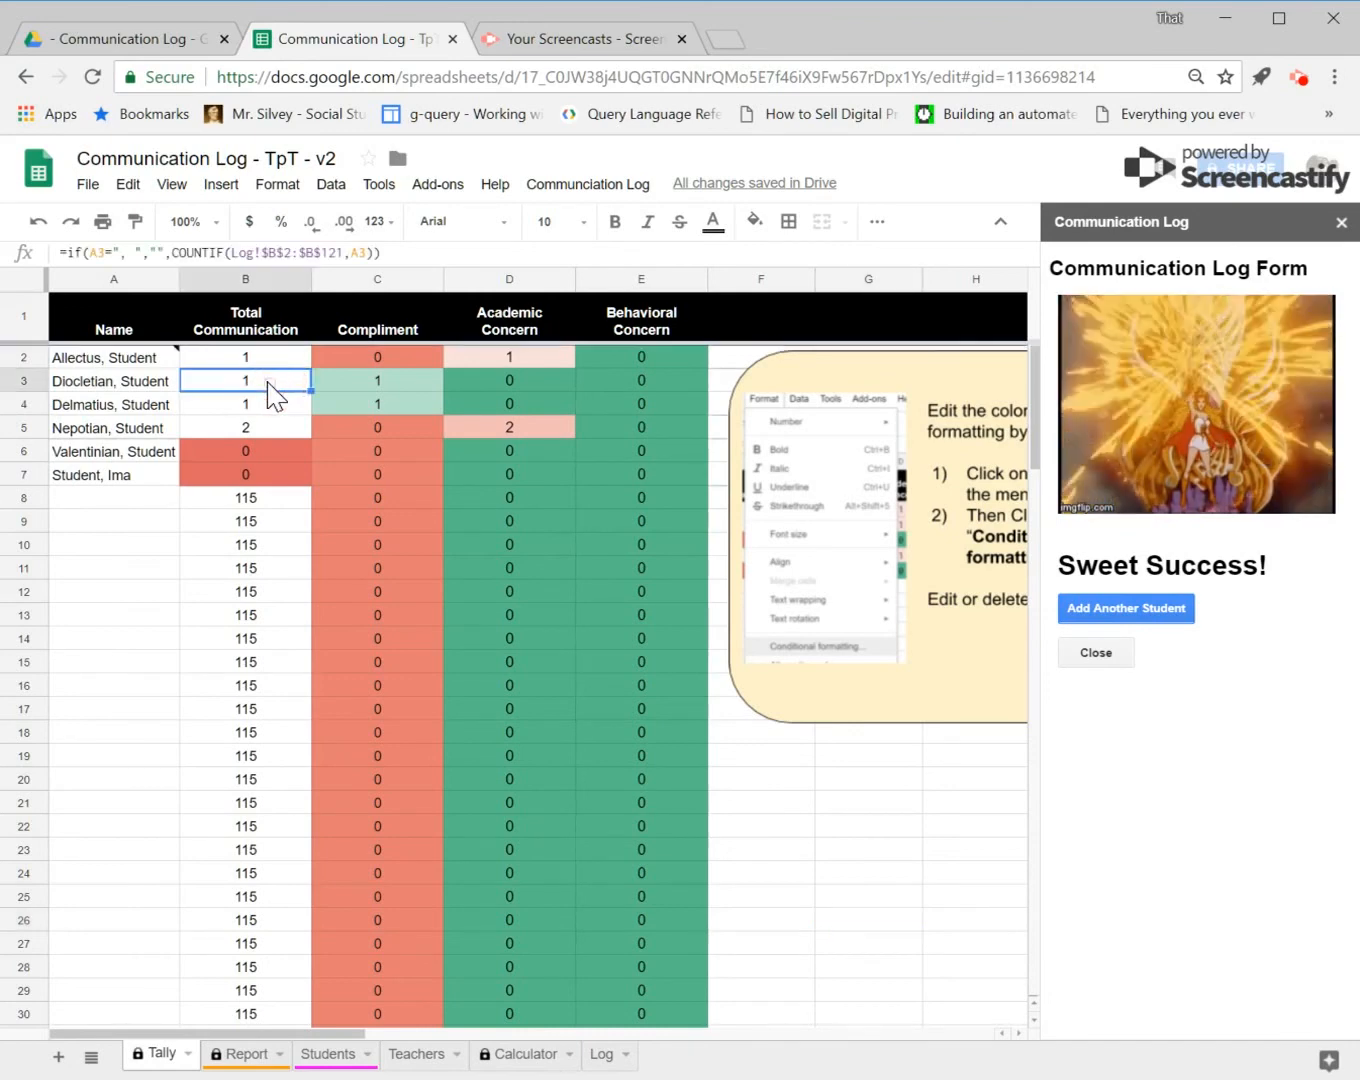
left_click(408, 399)
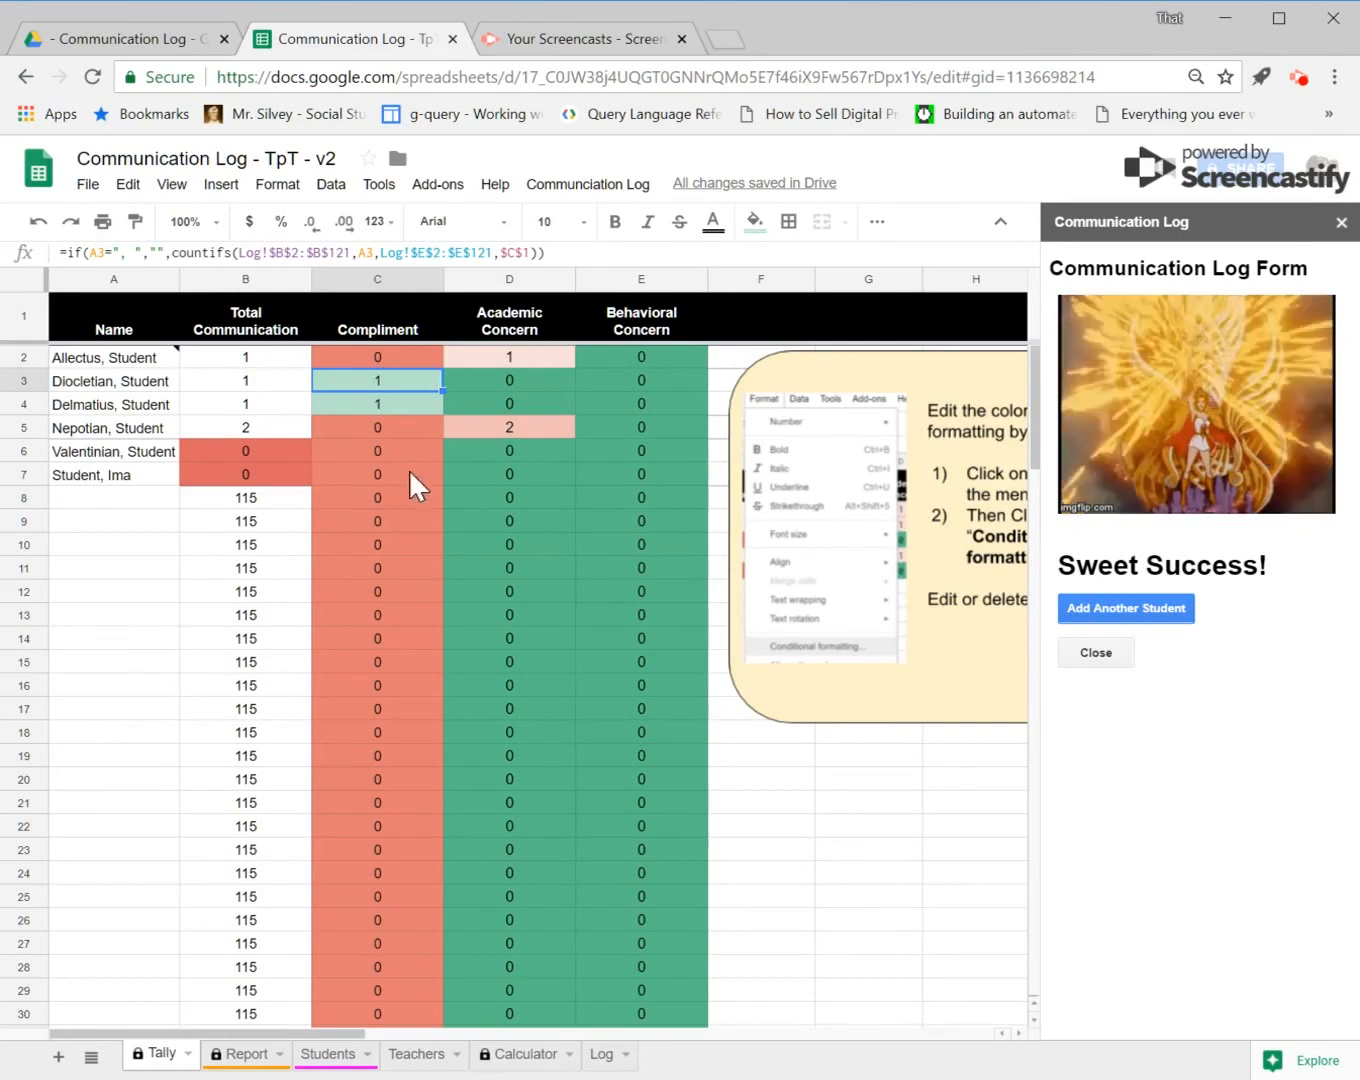
scroll(423, 577, "down", 2)
scroll(418, 569, "up", 2)
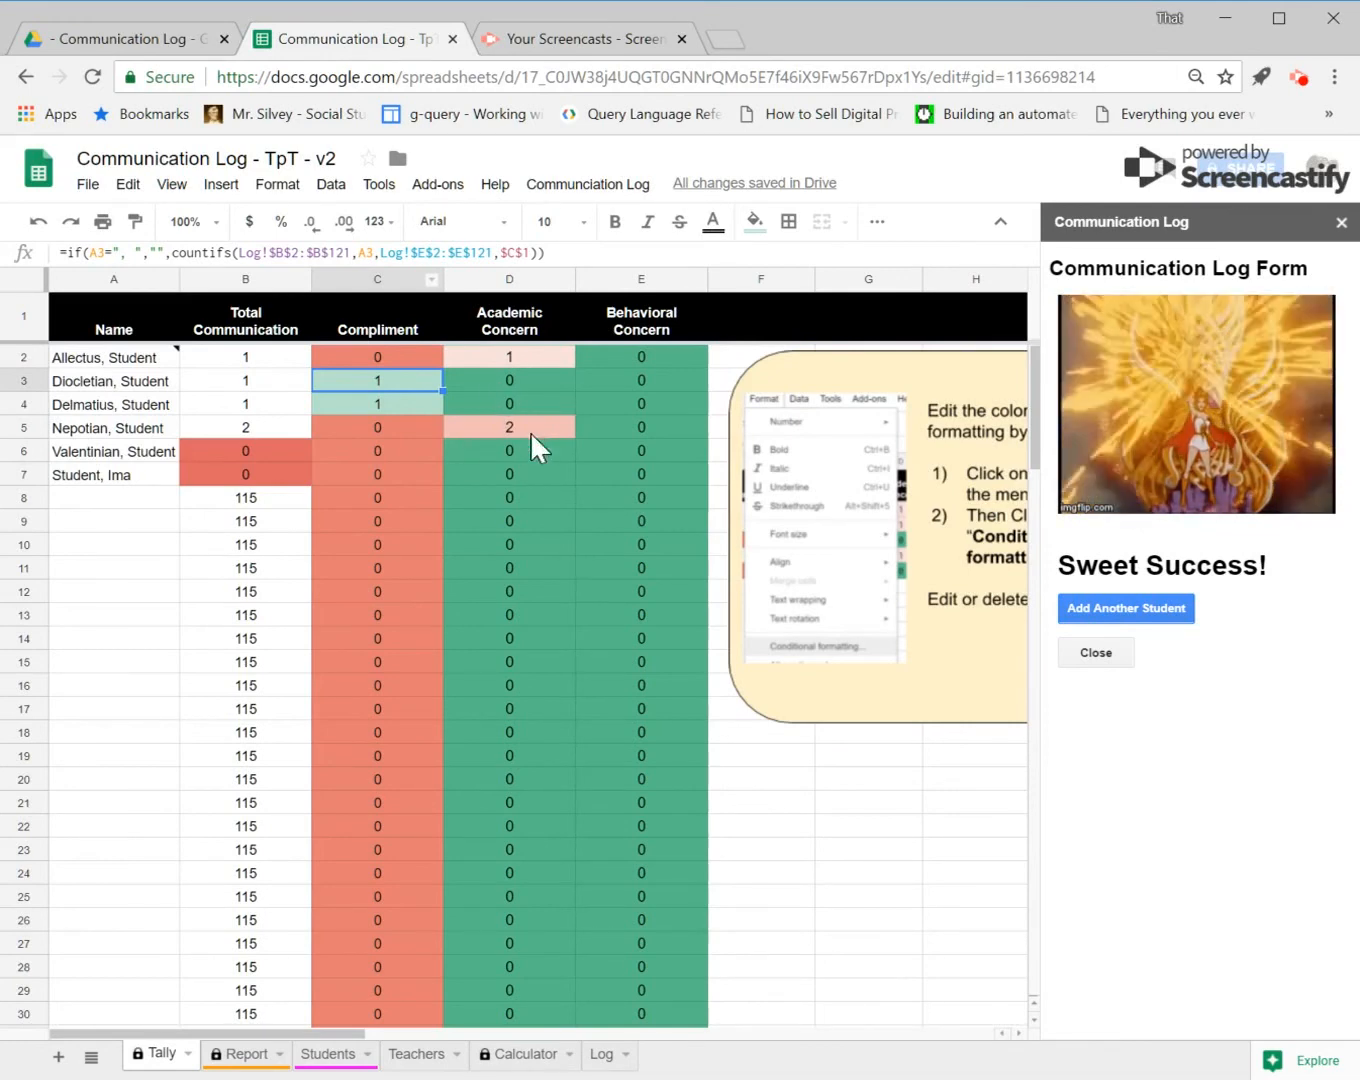
Step: Close the form and display Diocletian, Student on the Report sheet
left_click(1118, 660)
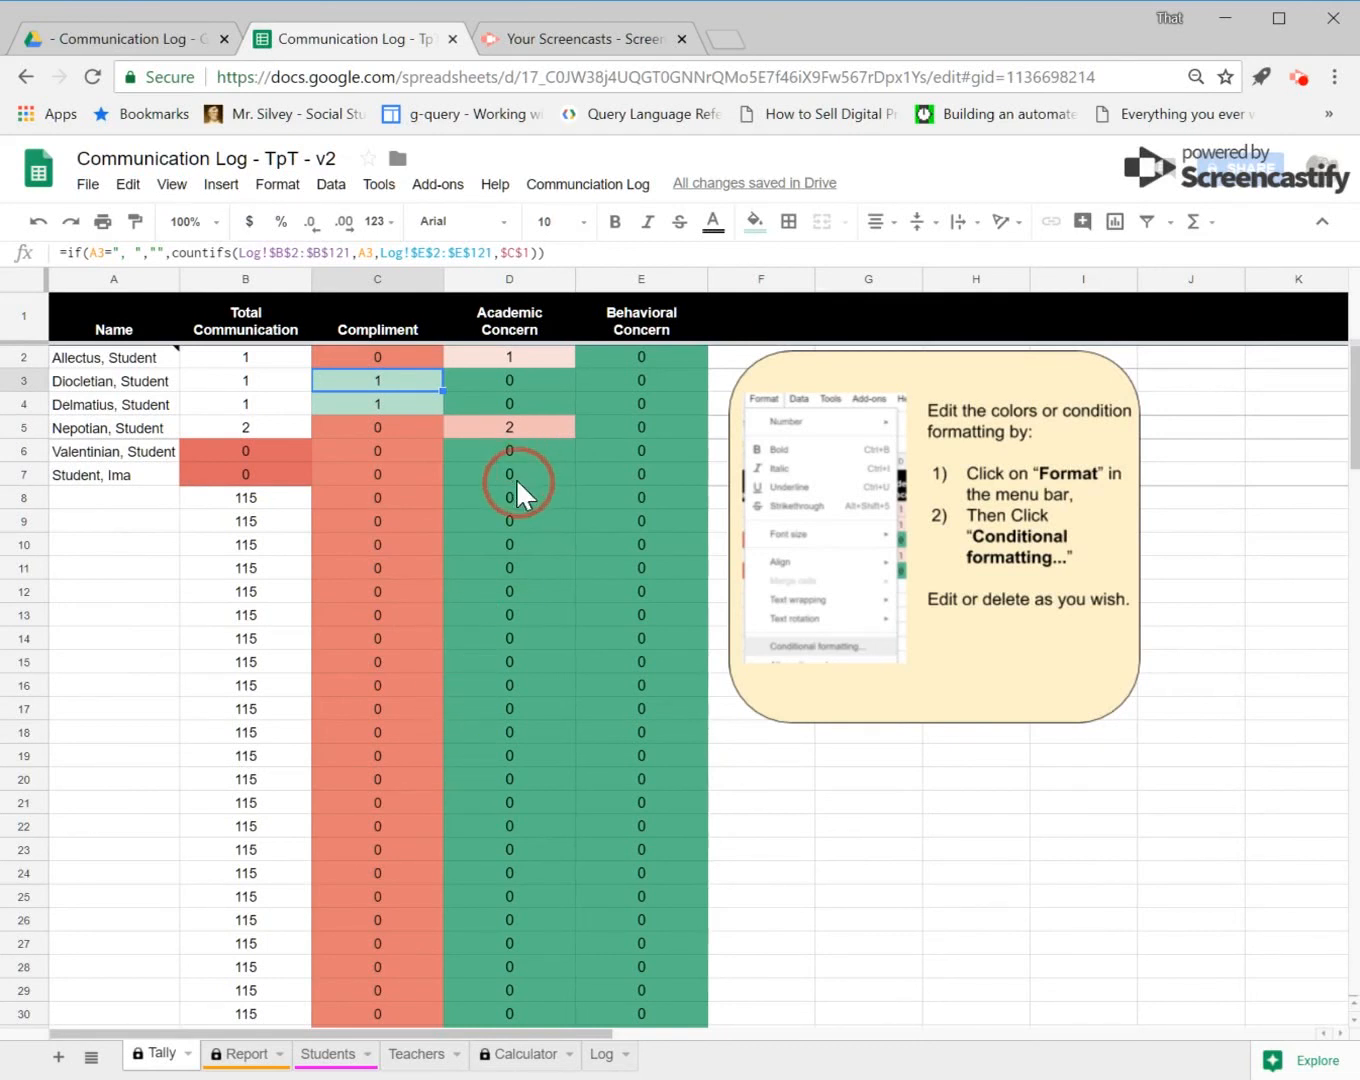
left_click(258, 1064)
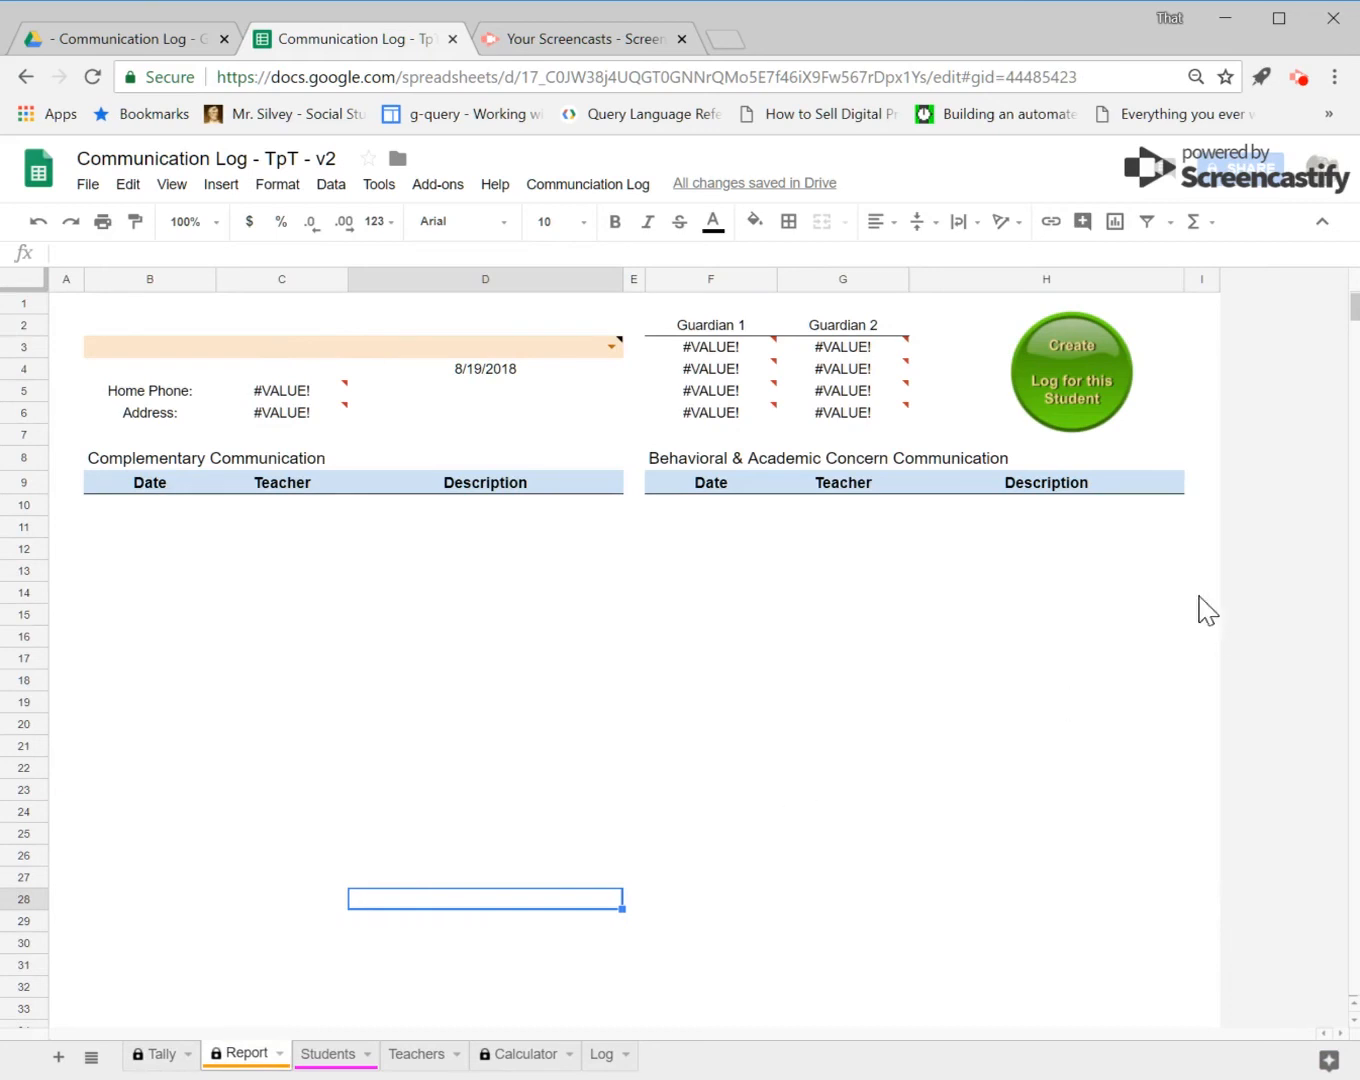
left_click(612, 348)
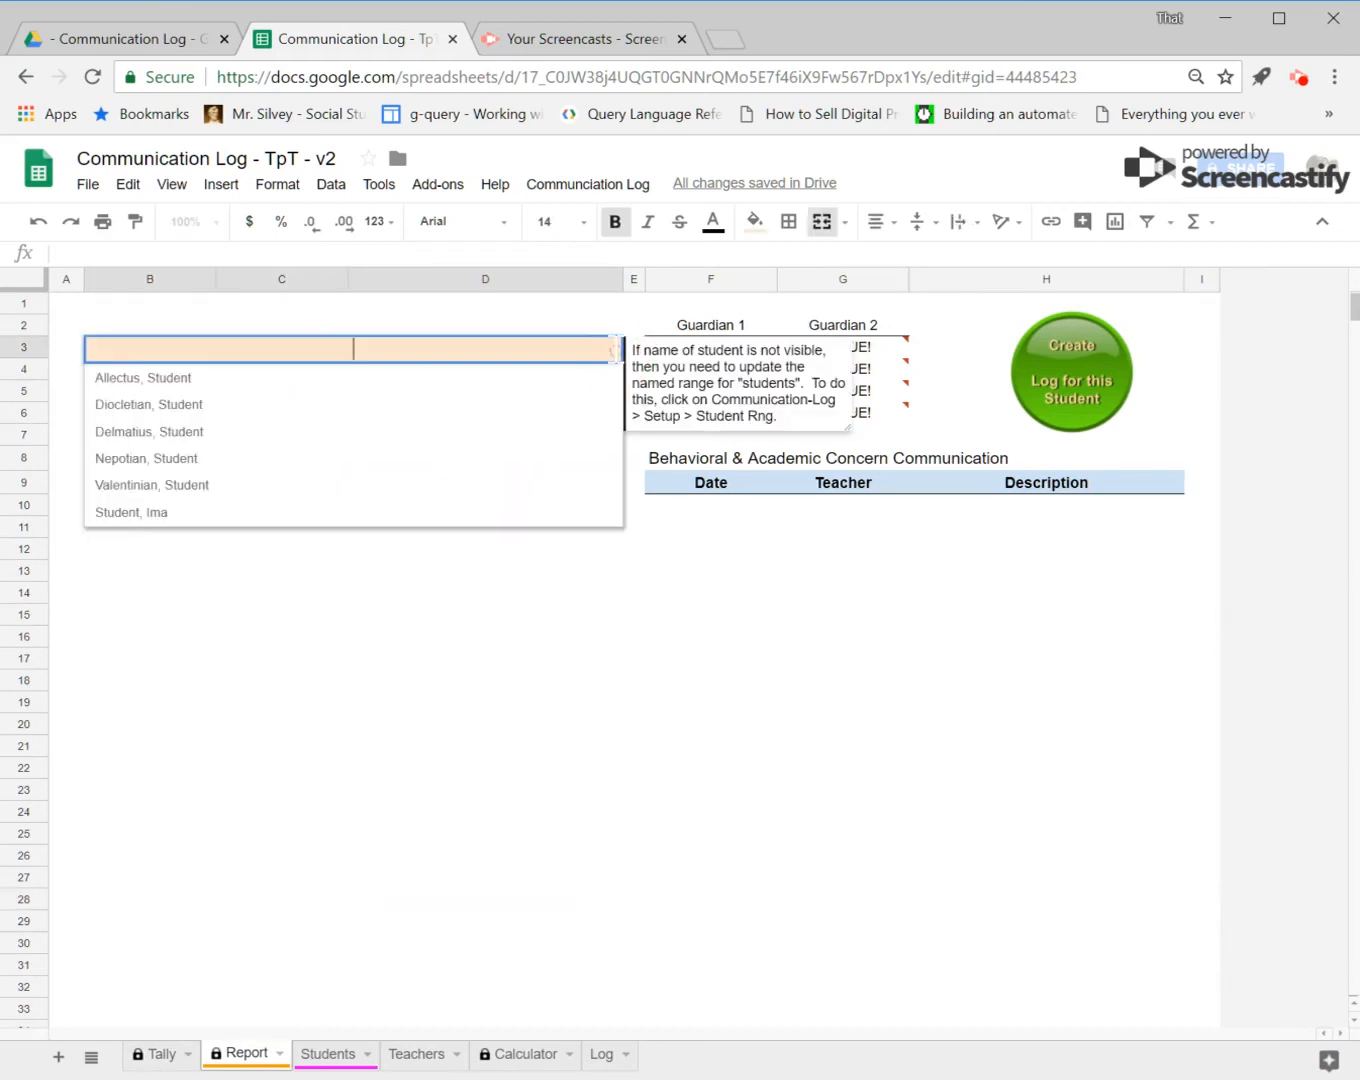
left_click(321, 405)
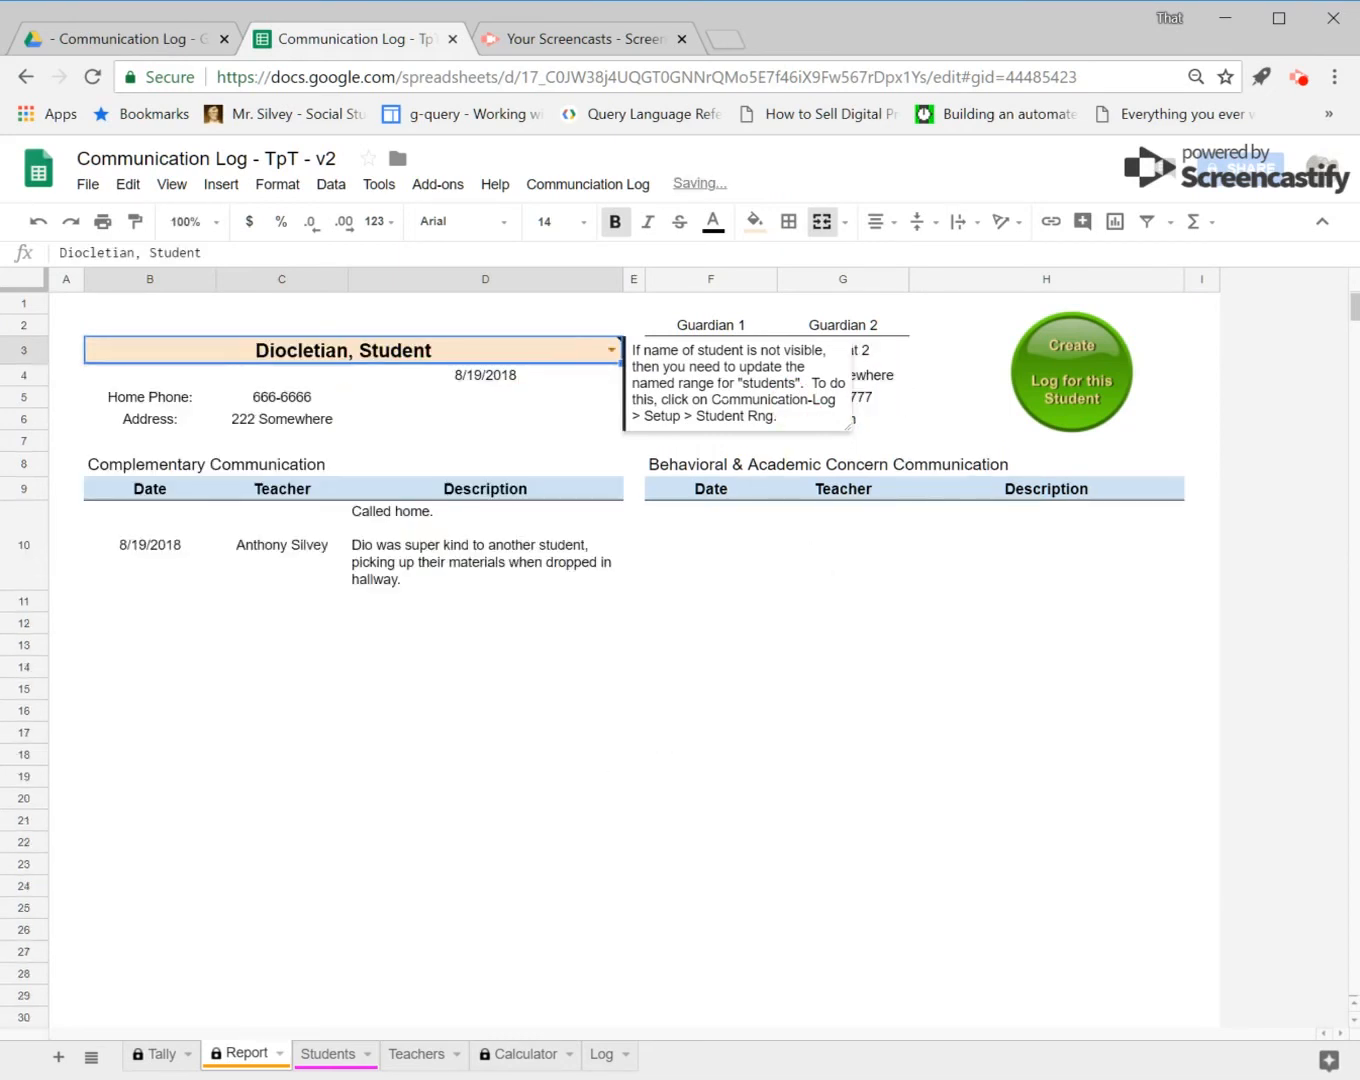
Step: Clear the Report's student selection and reselect Diocletian, Student by typing its first letter
left_click(603, 400)
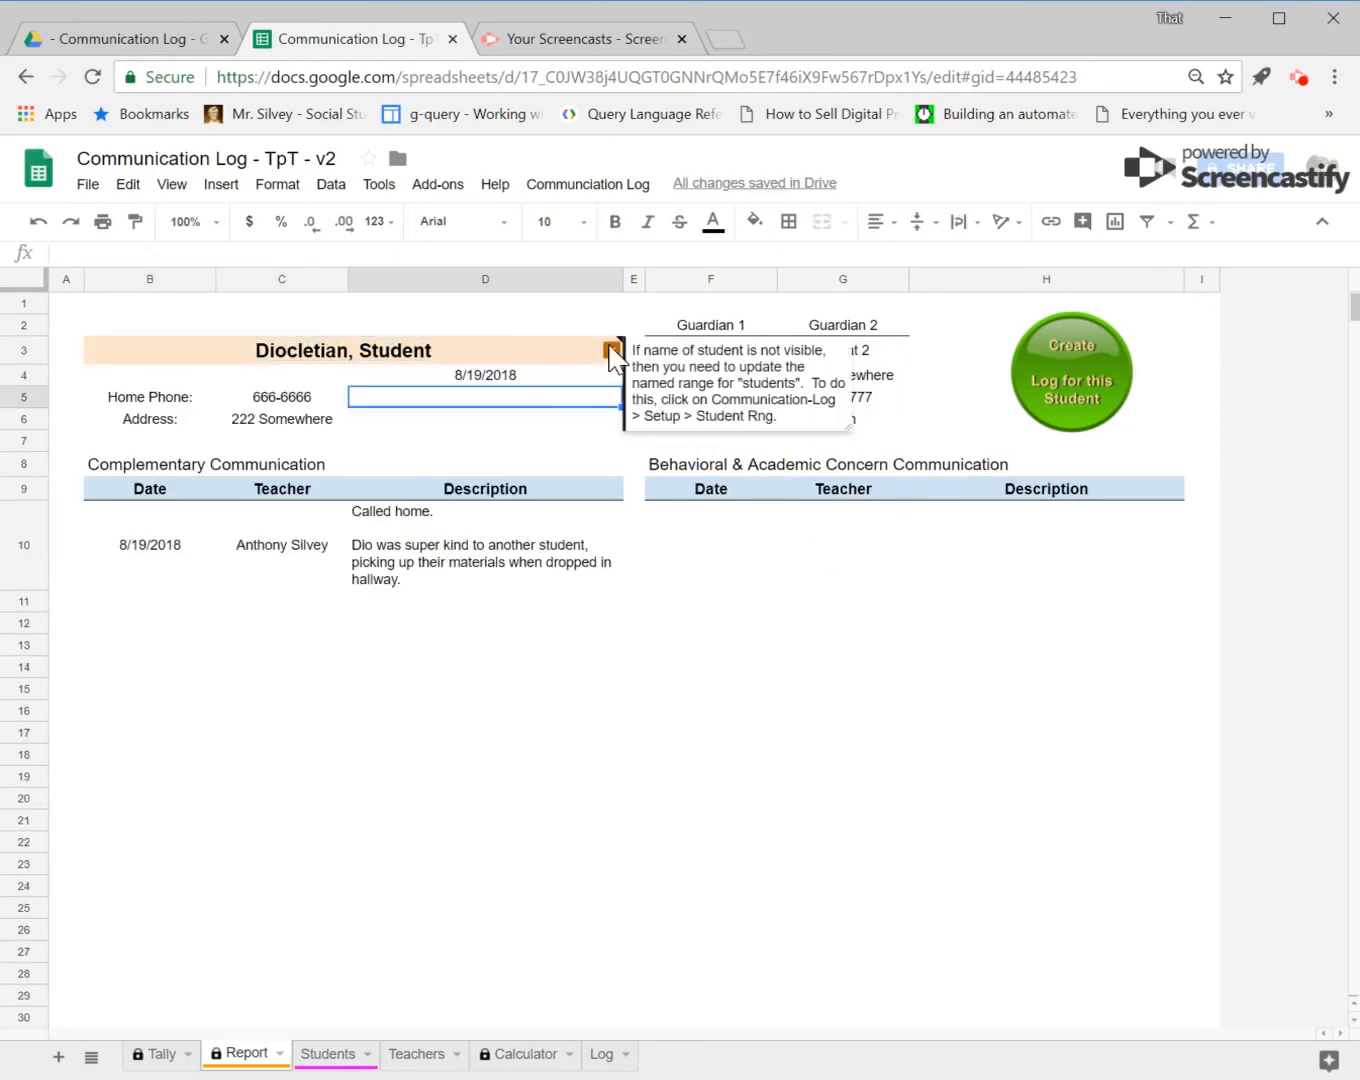
left_click(787, 647)
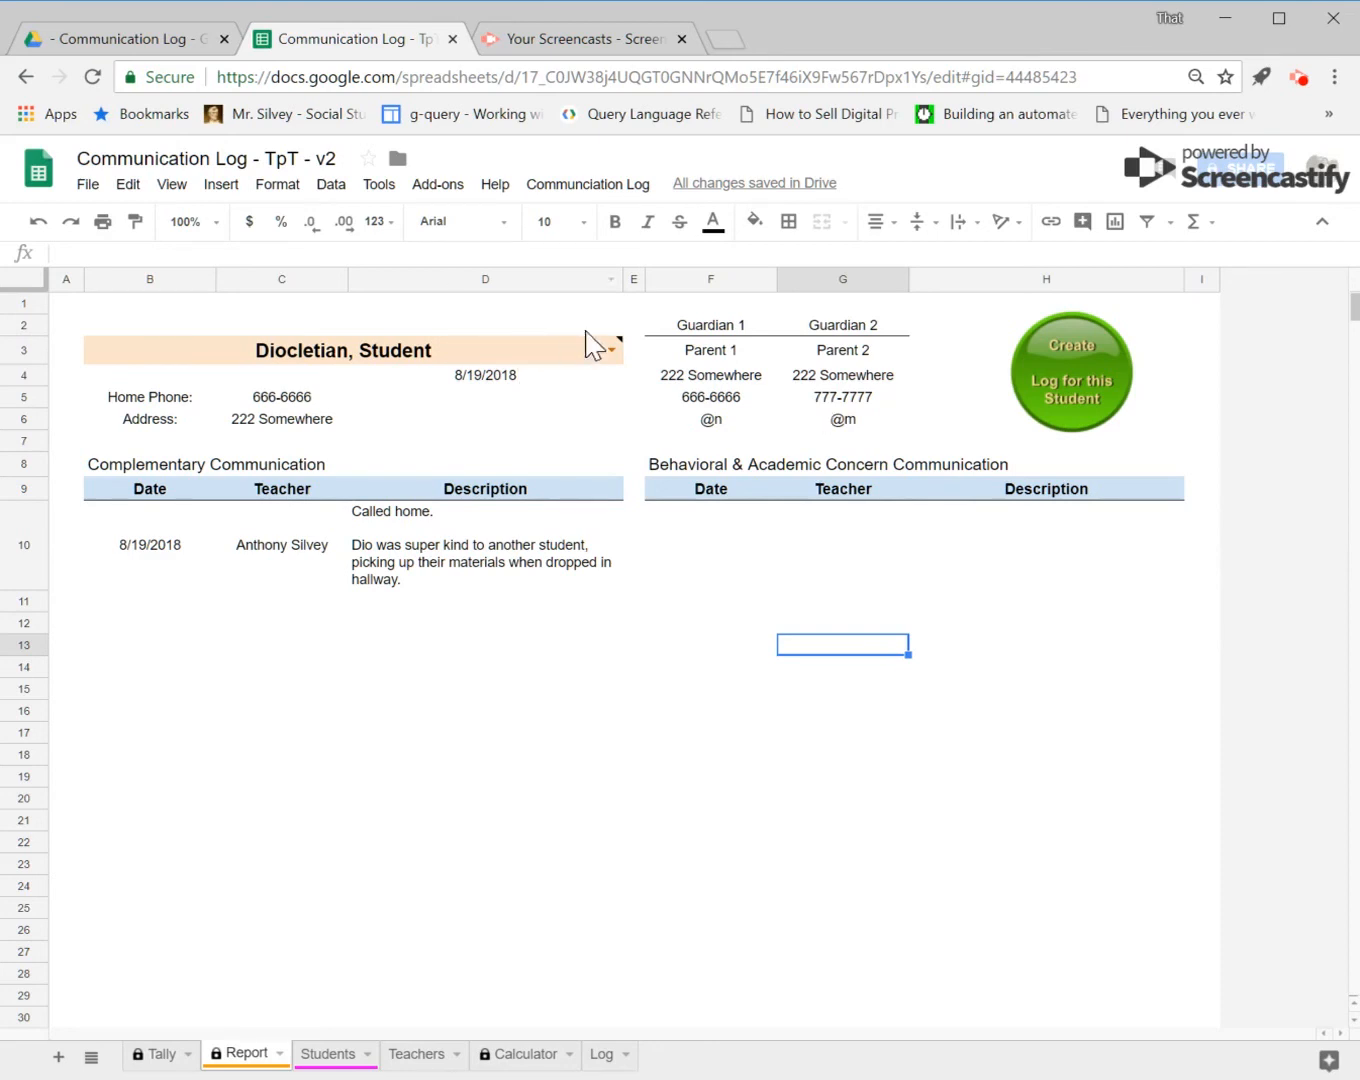
left_click(612, 352)
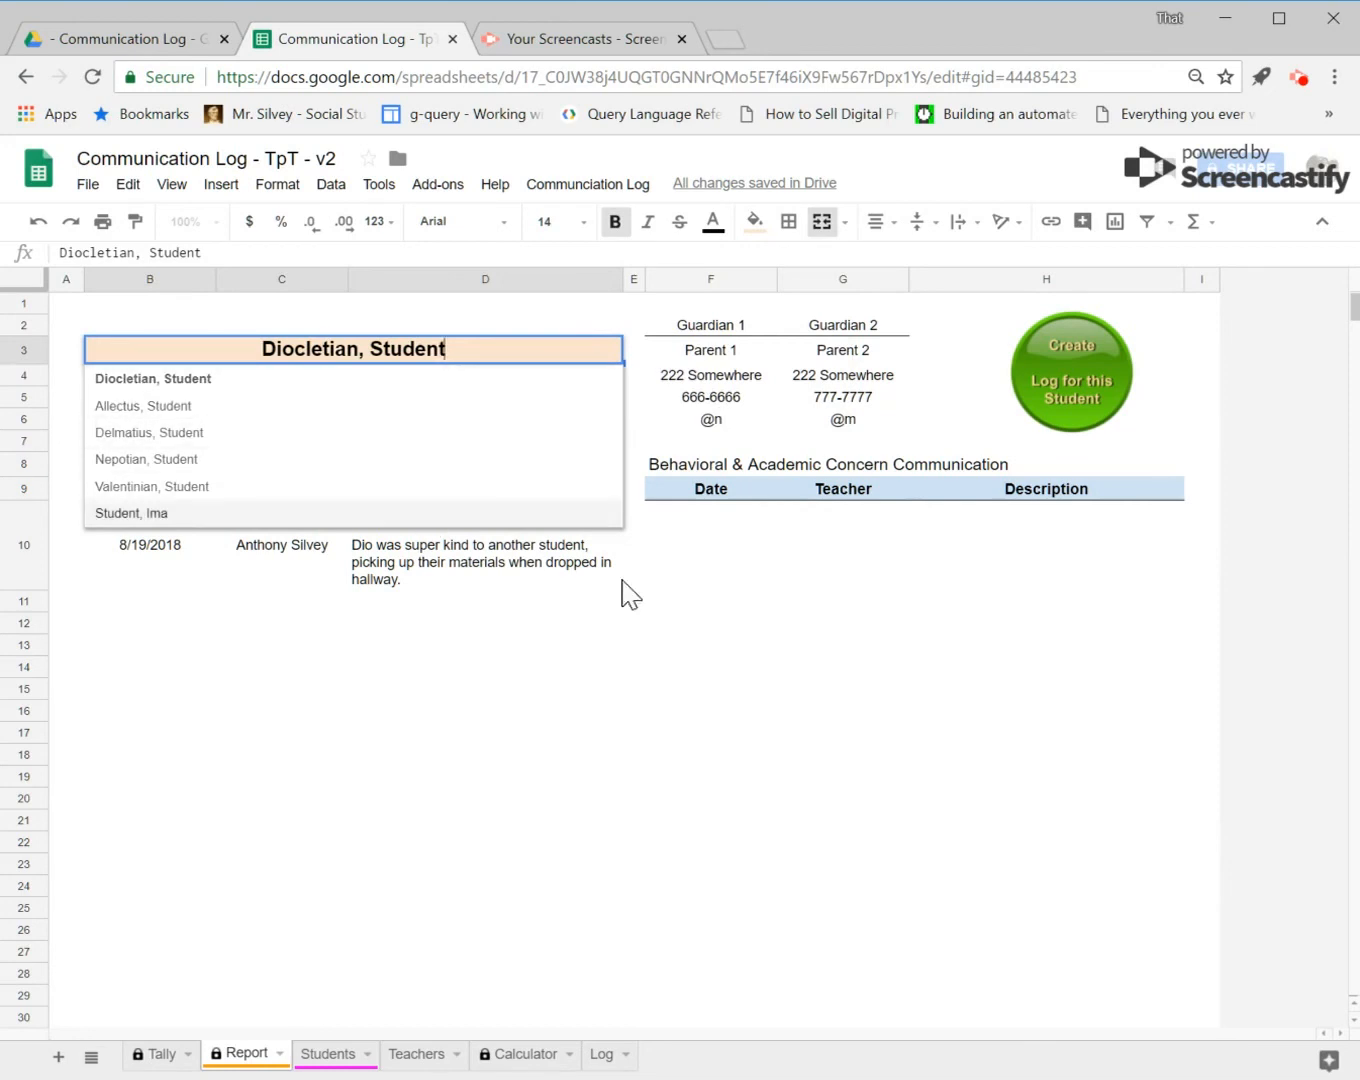
left_click(469, 325)
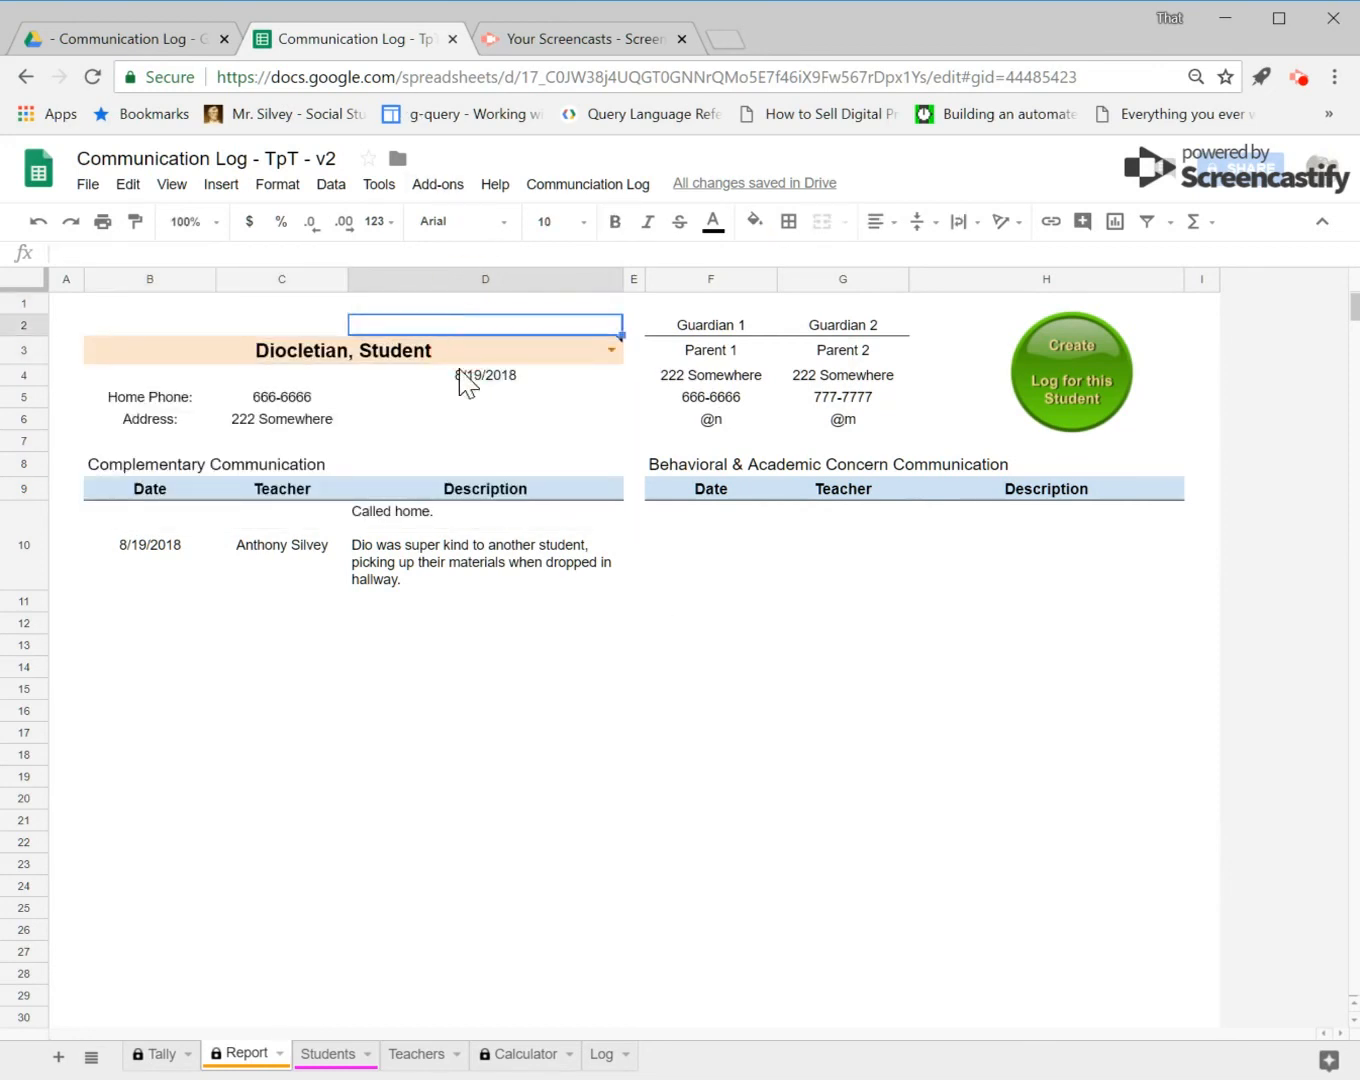
left_click(452, 359)
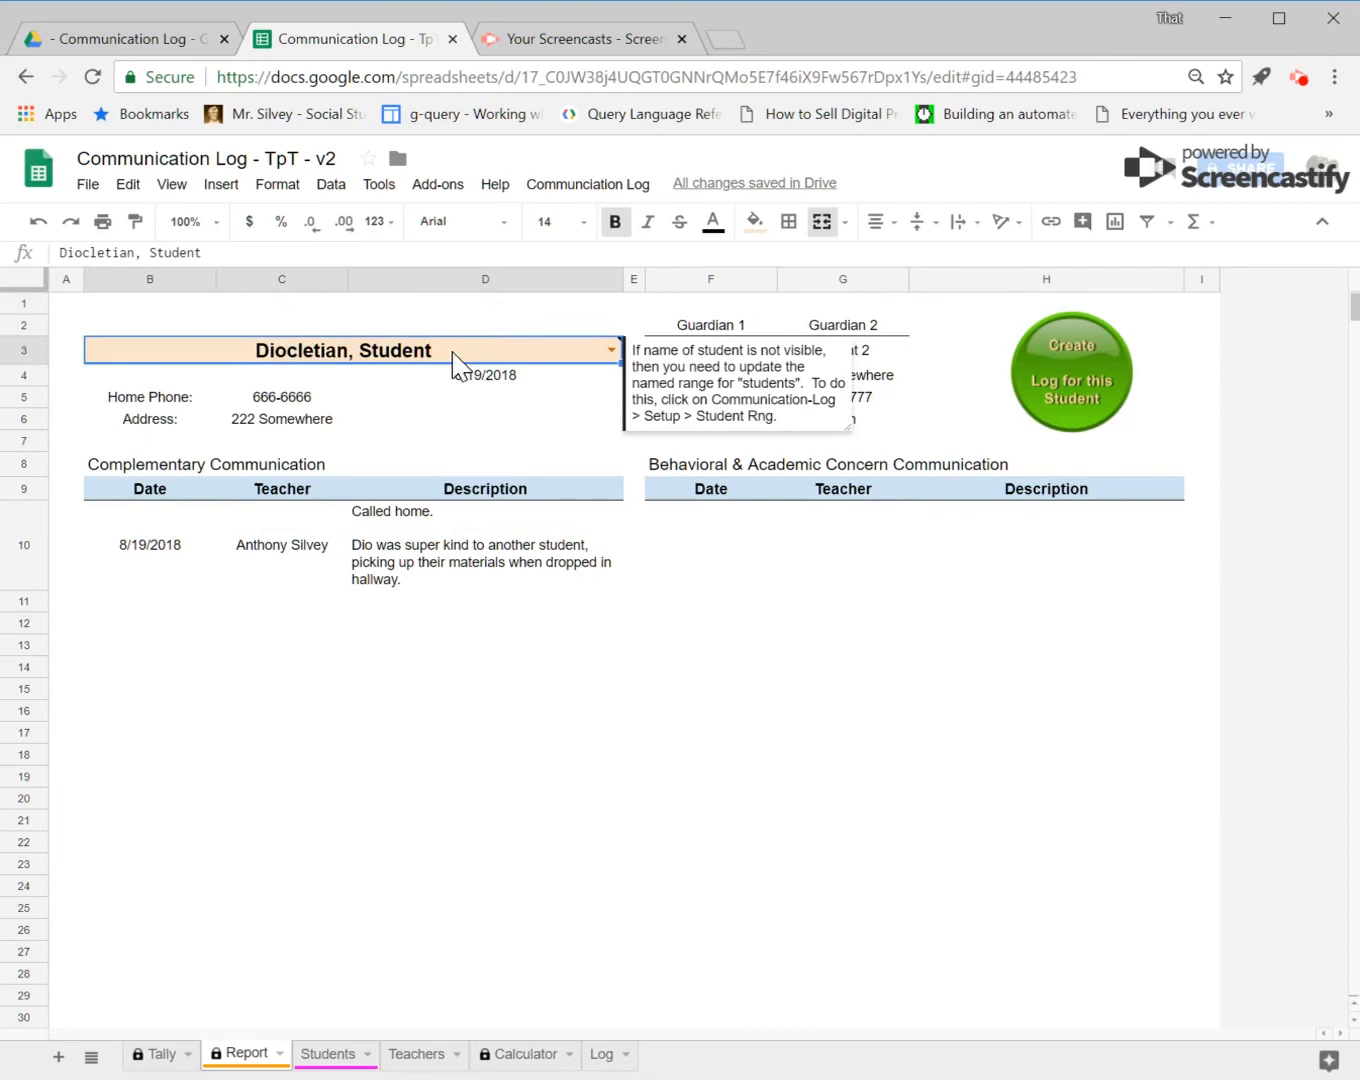
key("Delete")
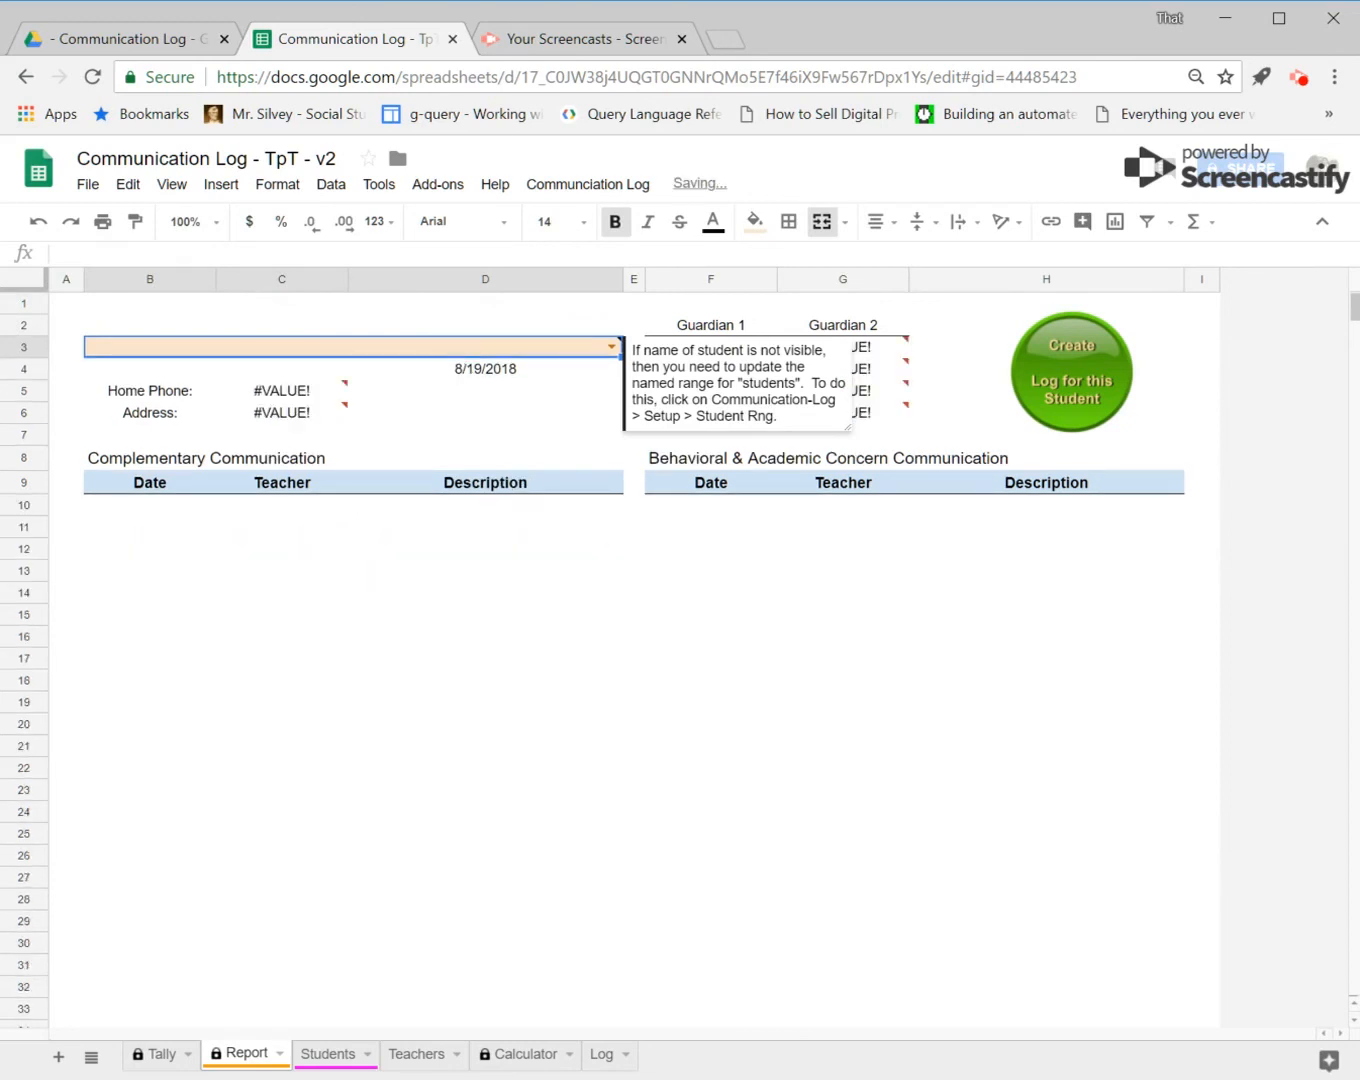
type("d")
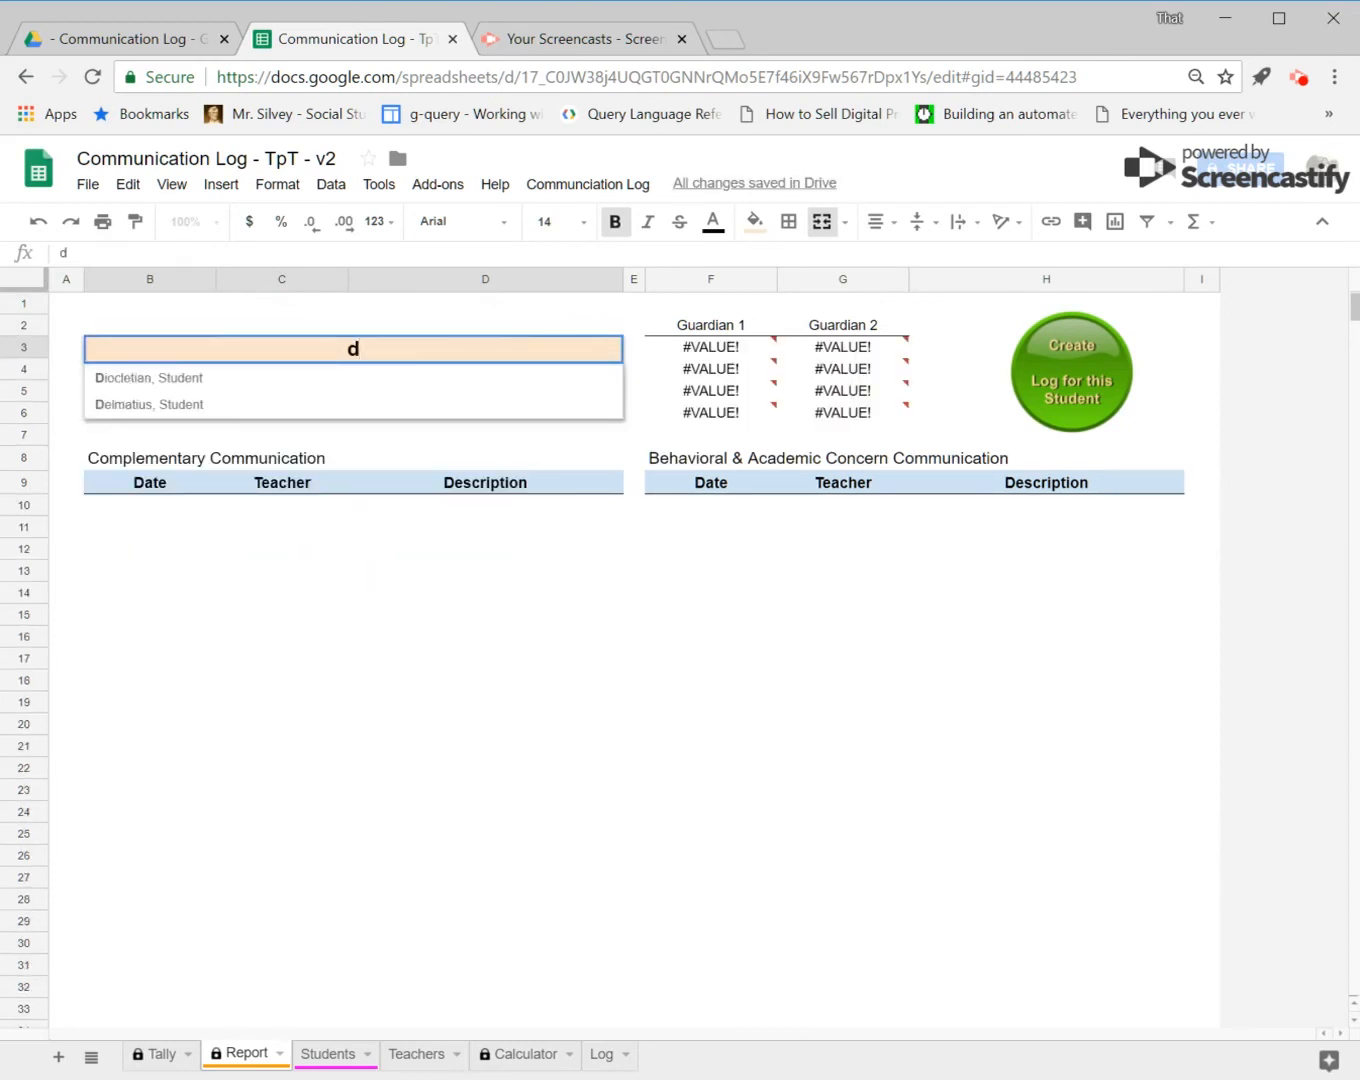
left_click(367, 382)
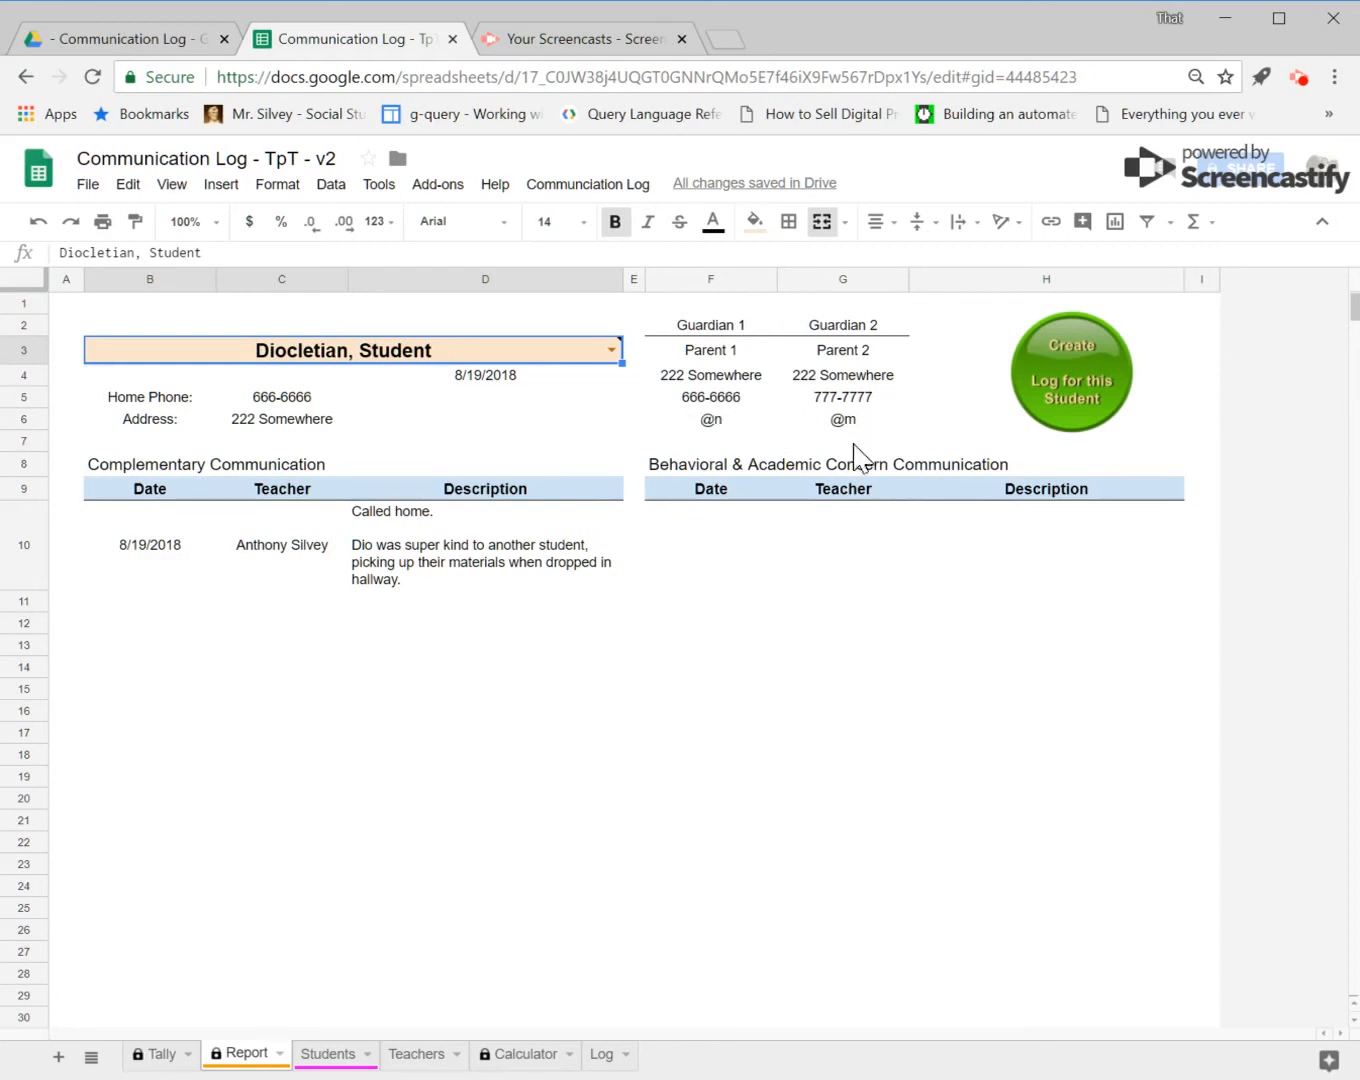
Step: Inspect the formulas behind the two guardians' email cells on the Report
left_click(716, 424)
right_click(721, 422)
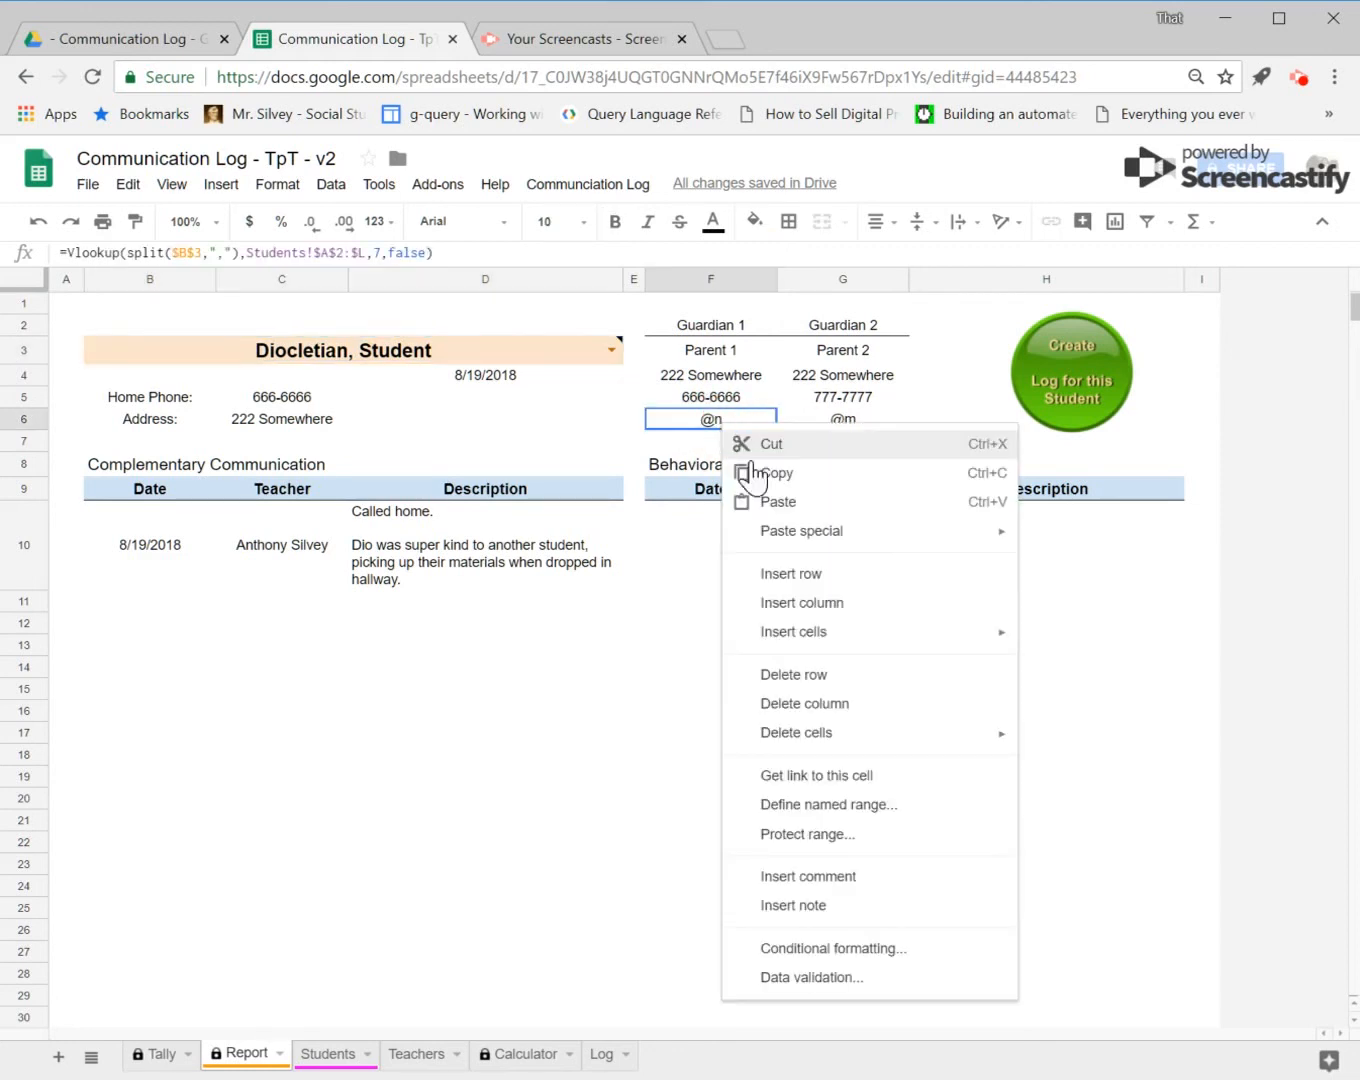
left_click(1359, 405)
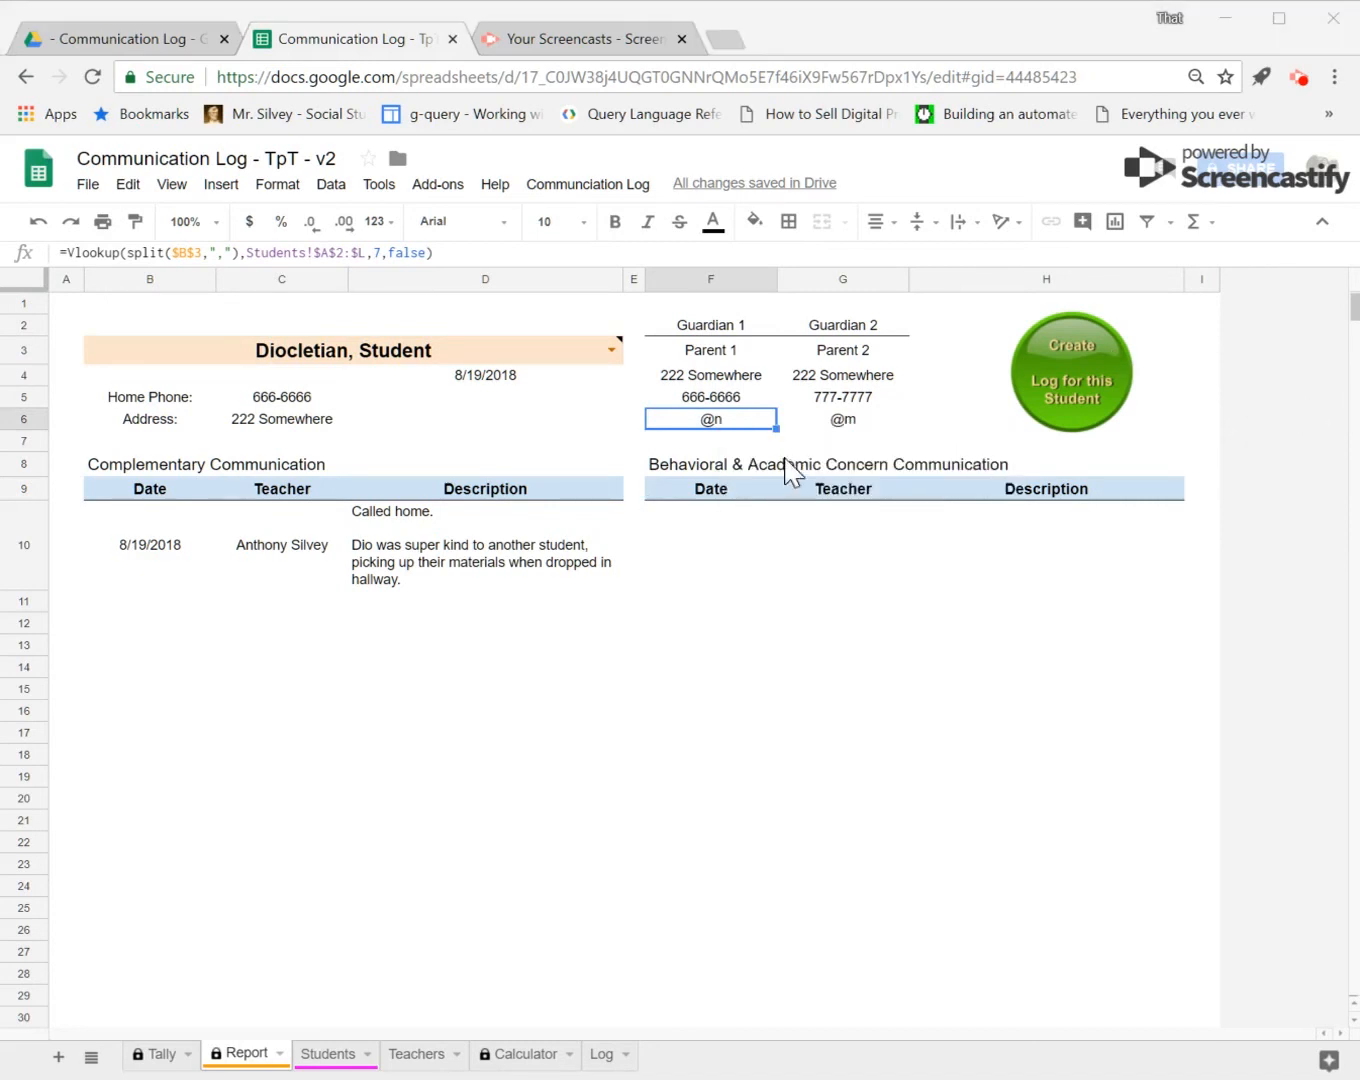
left_click(862, 422)
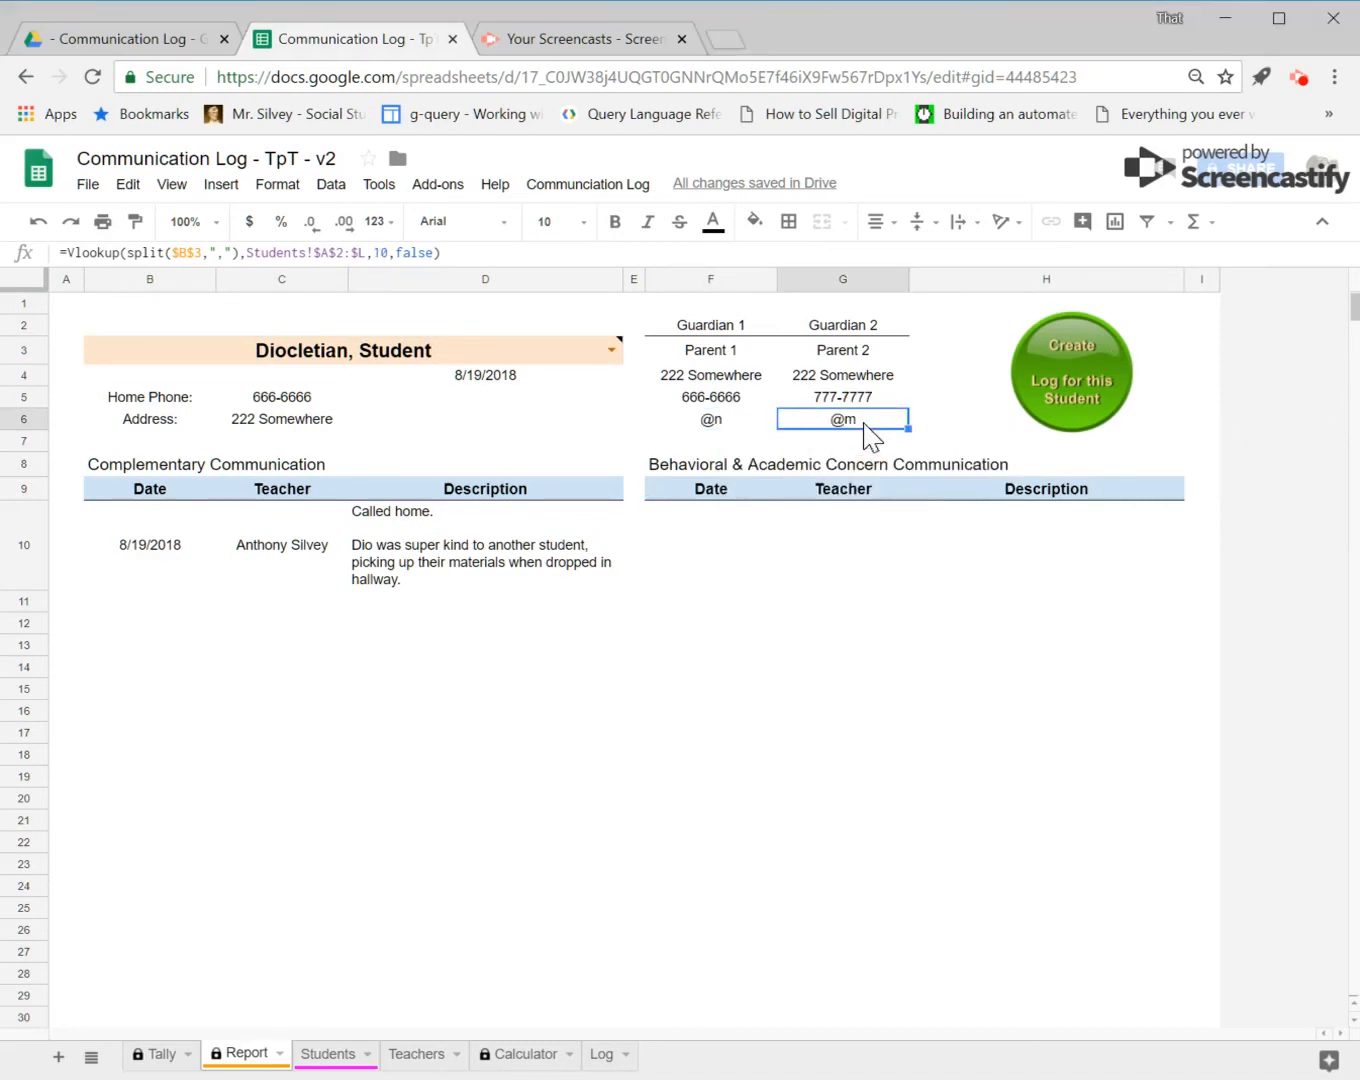
Step: Open the Create Log form for Diocletian, Student and select Parent 1's email in its contact info
left_click(1069, 366)
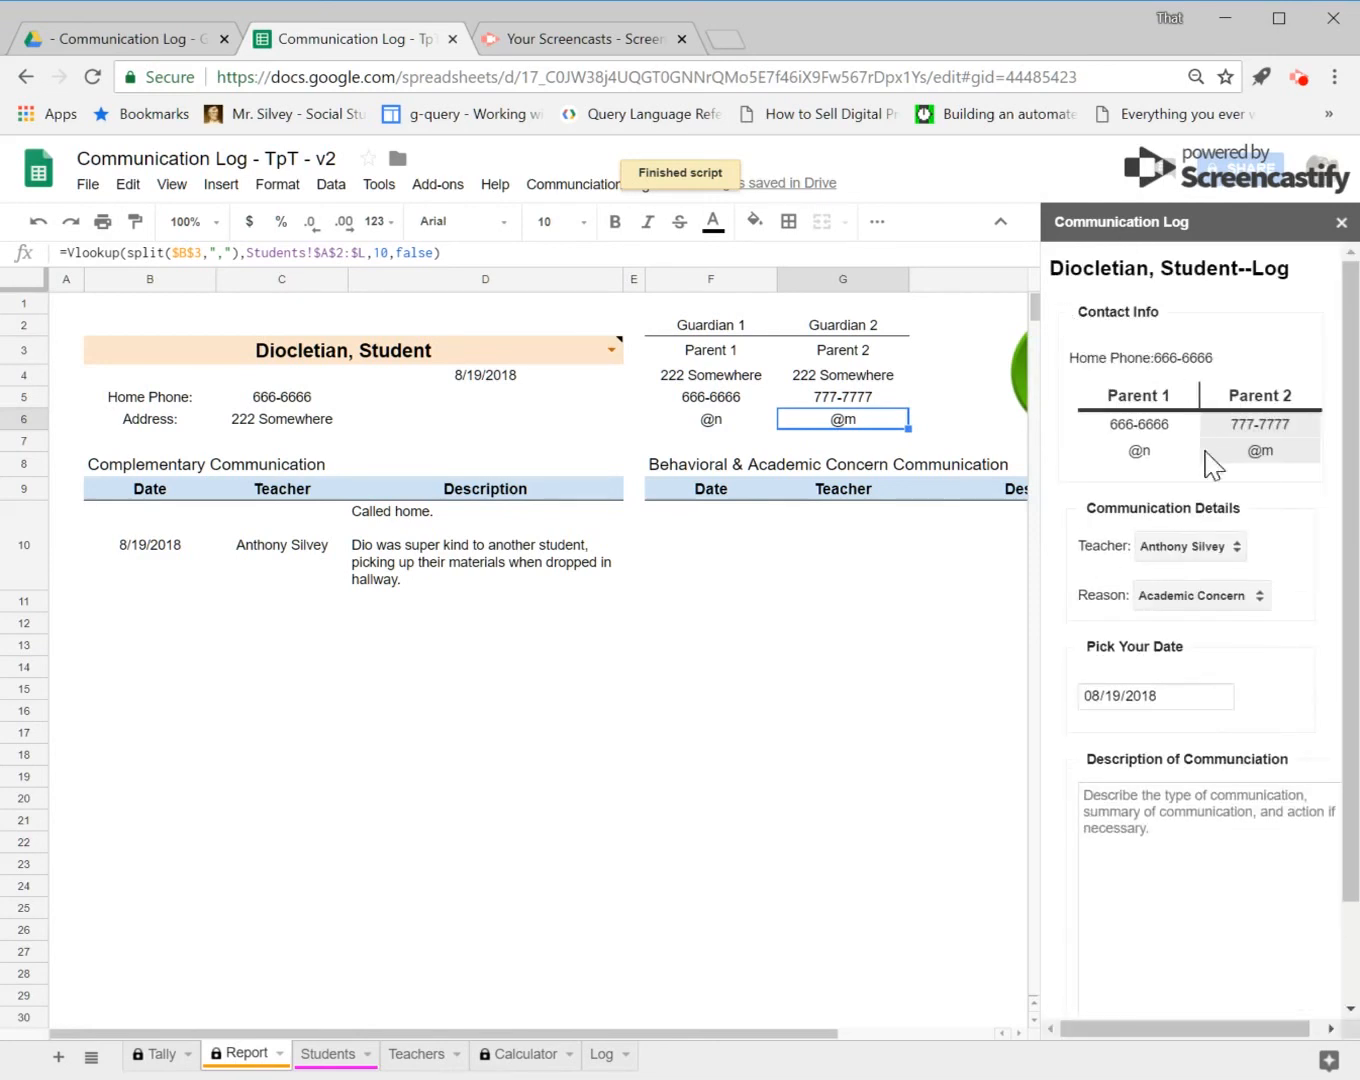
left_click(1154, 456)
left_click(1140, 452)
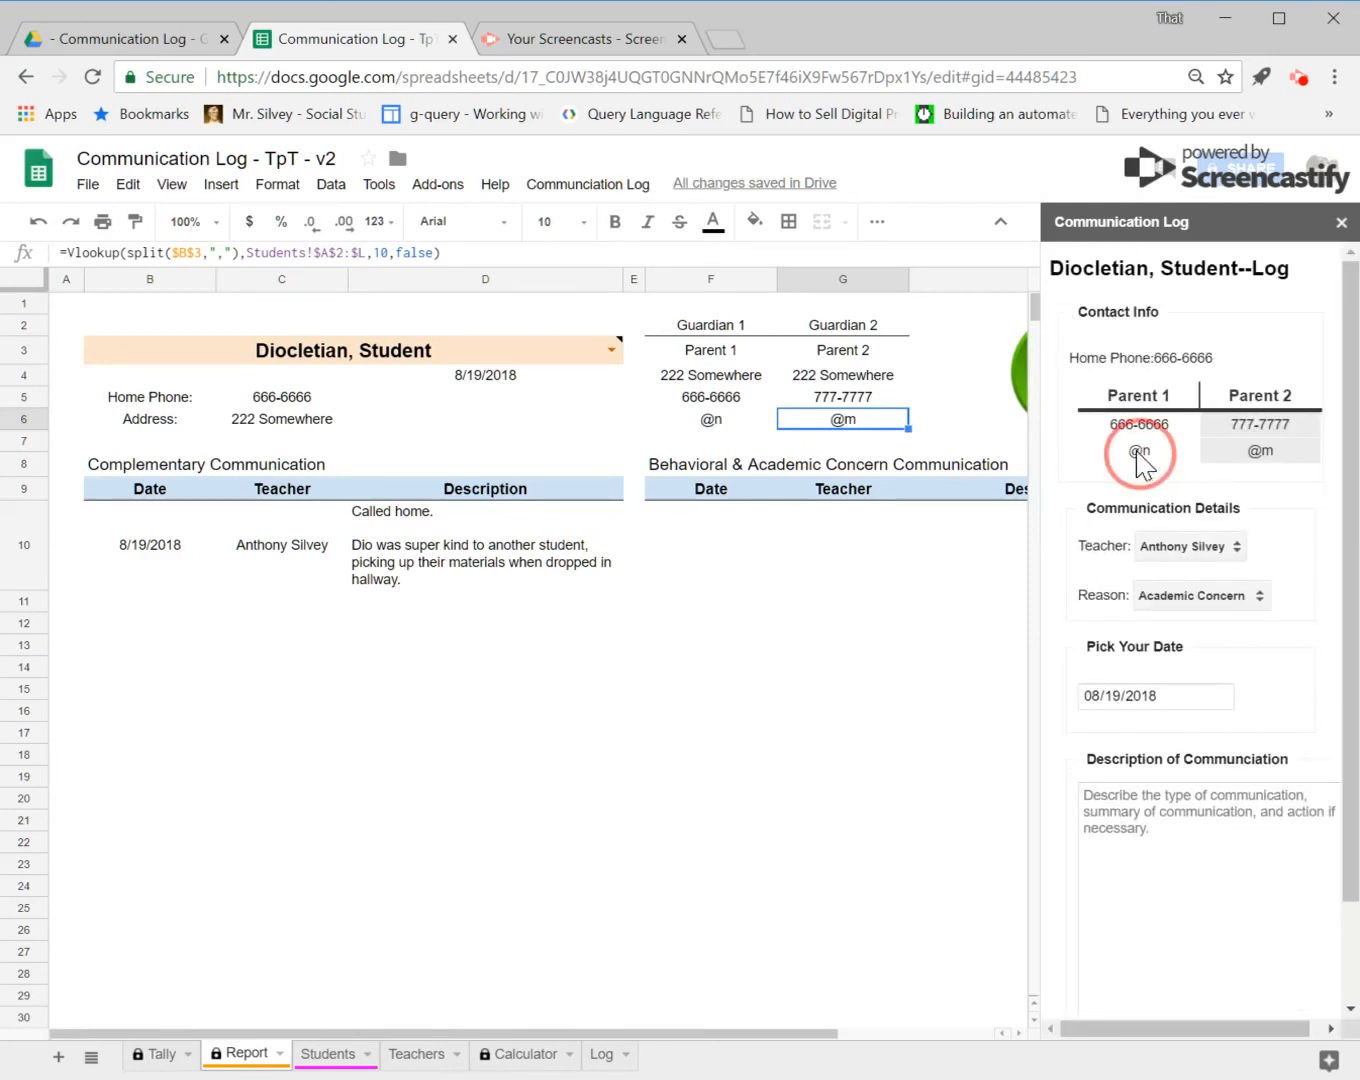
left_click_drag(1131, 453, 1187, 441)
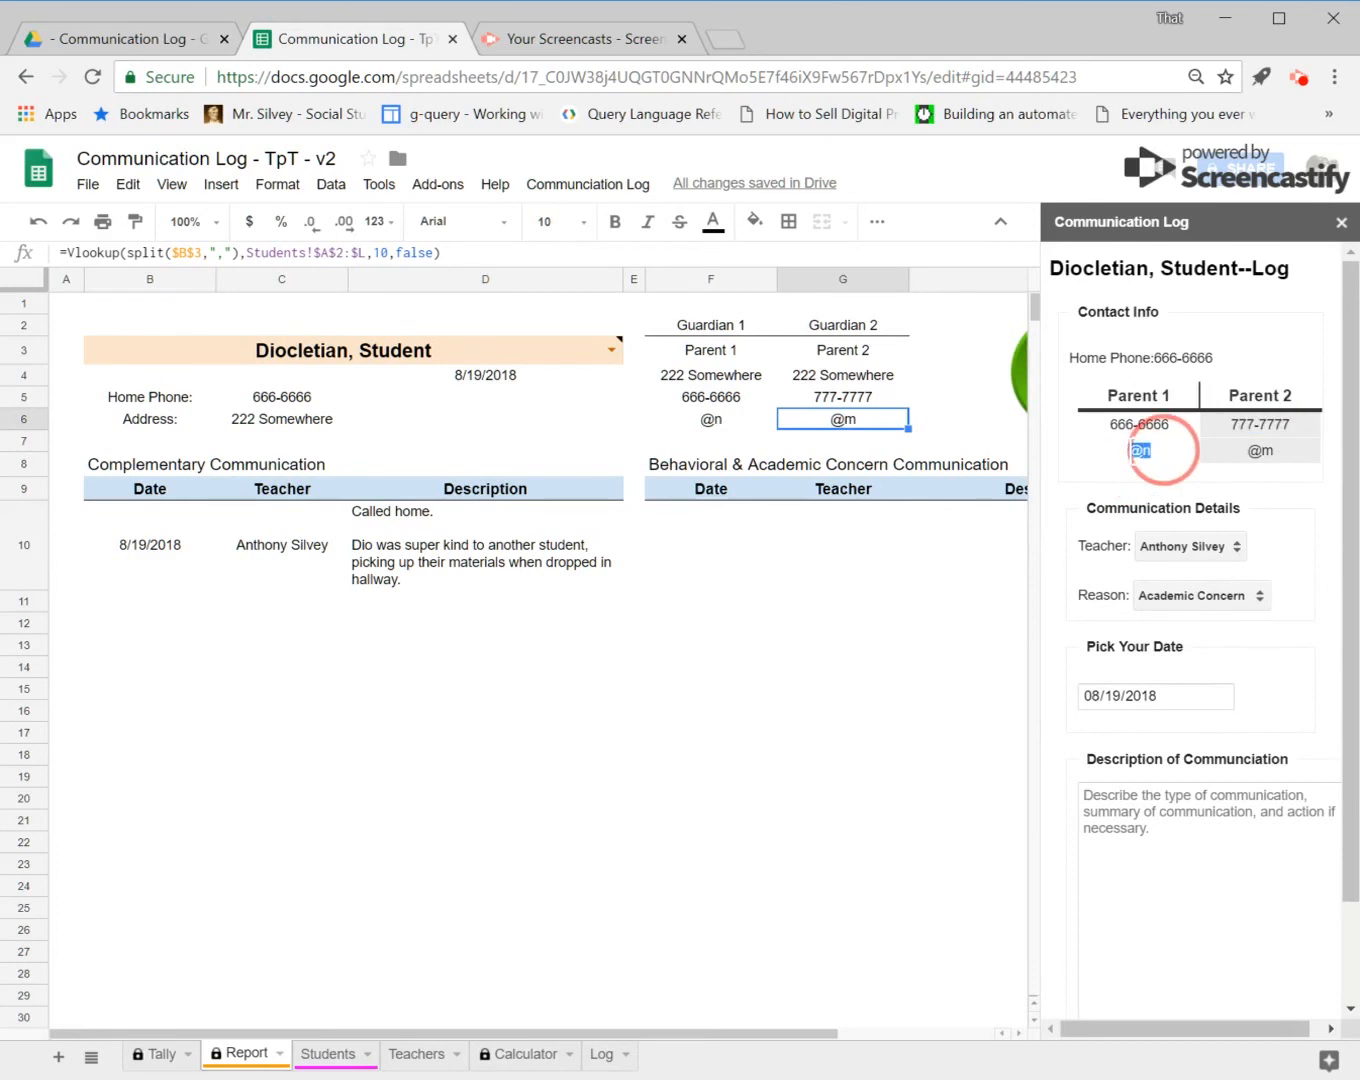
double_click(1139, 450)
left_click(1267, 492)
left_click(1234, 546)
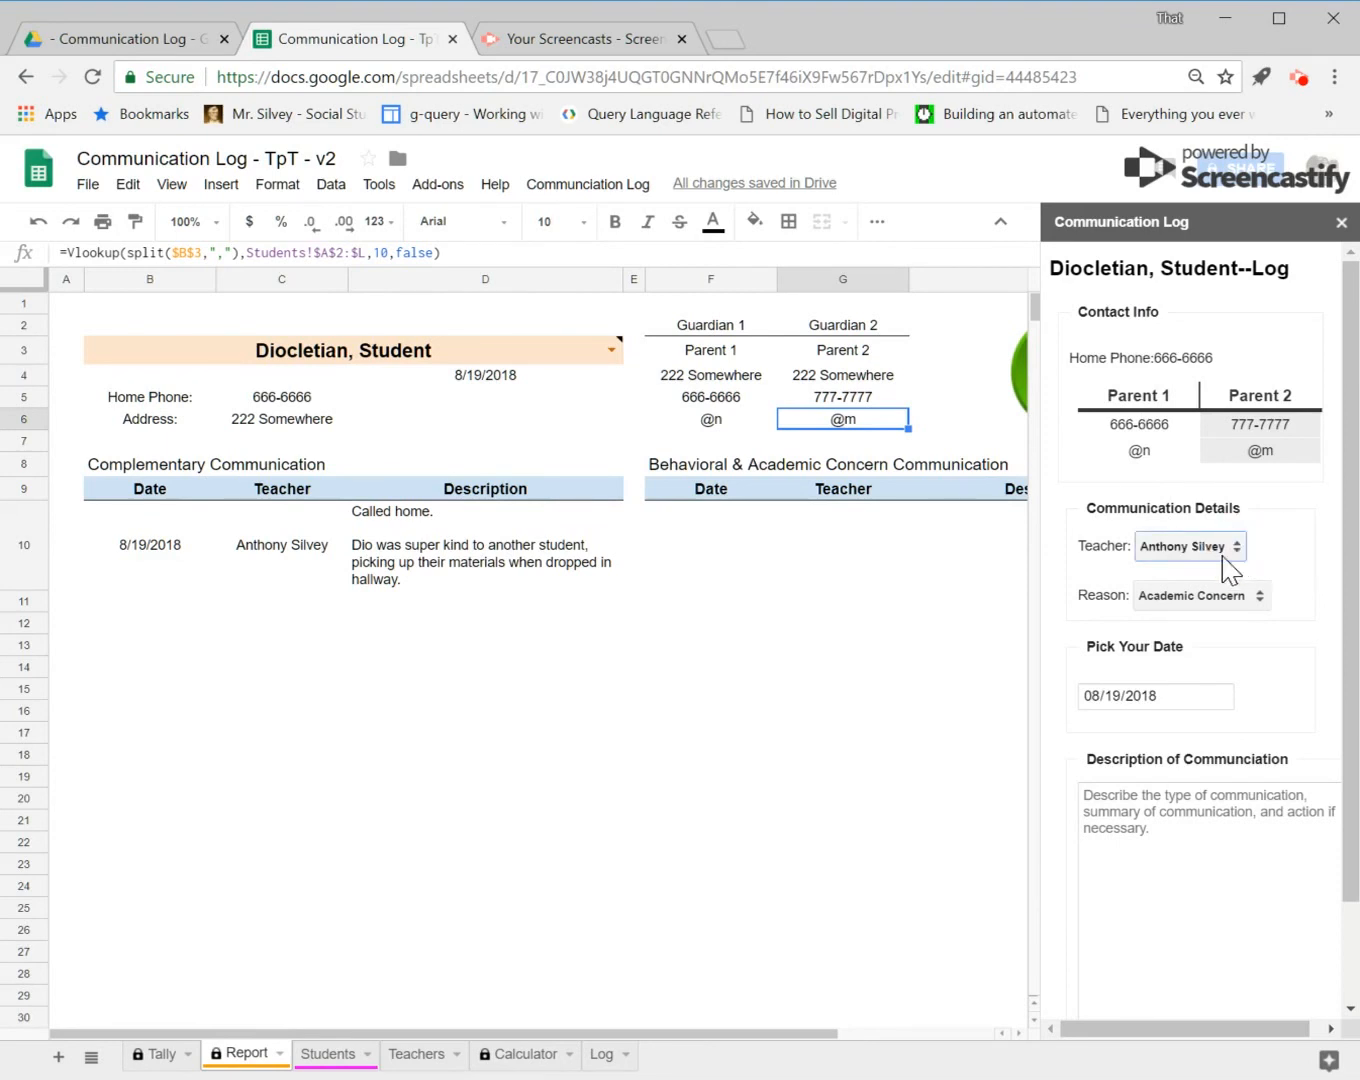
left_click(1260, 600)
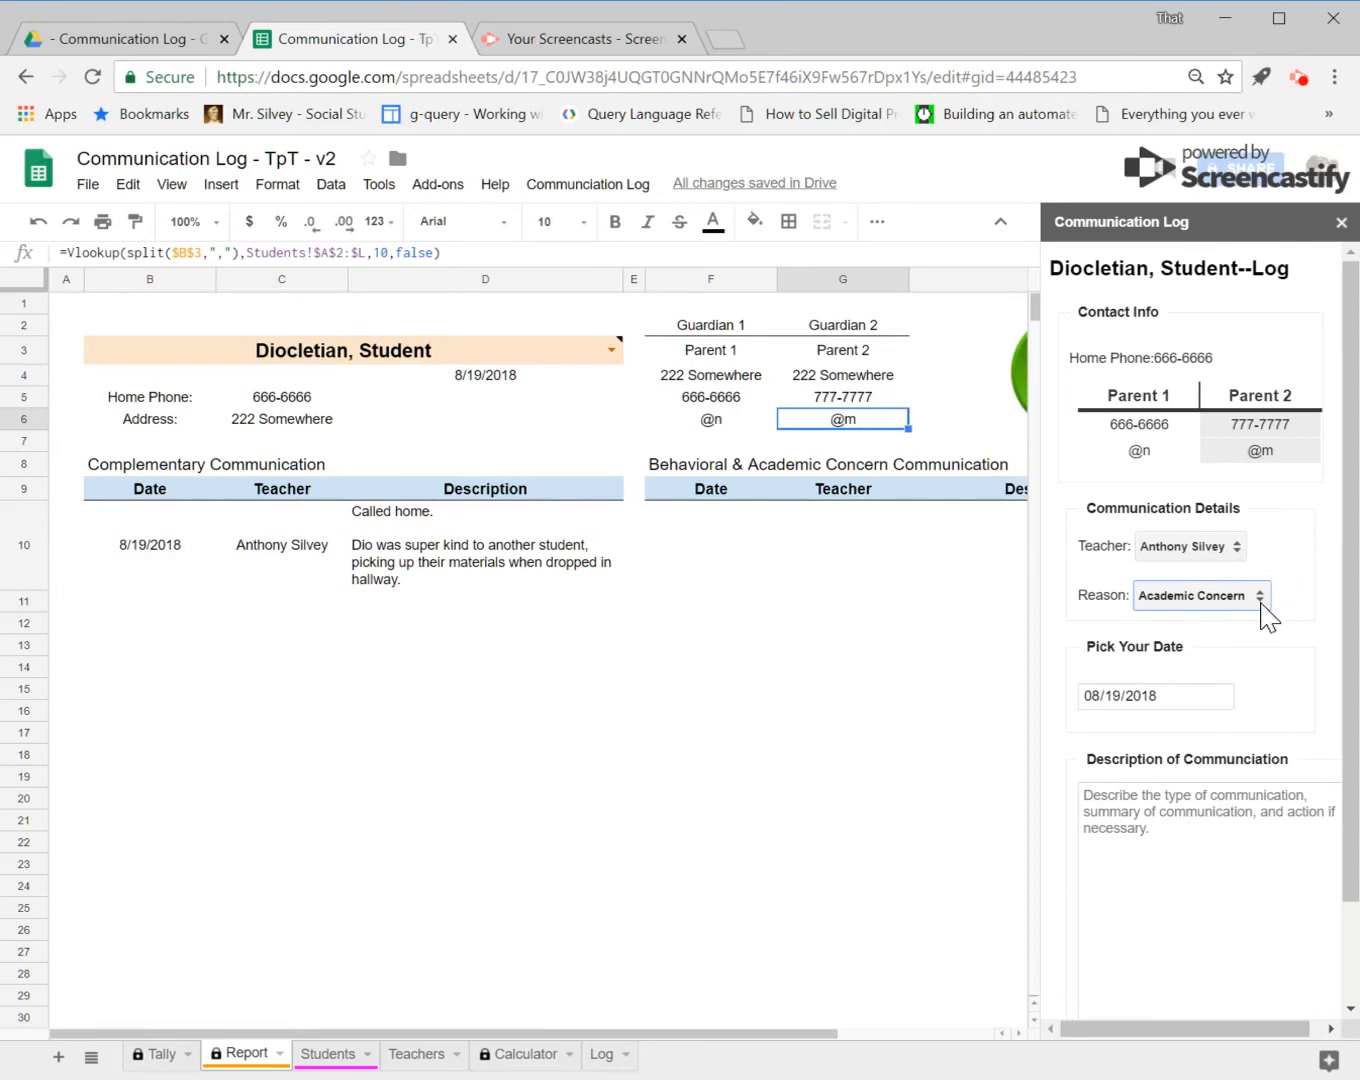
key("Down")
Step: Enter the description "Threw books across room when told splitting the empire was a bad idea." and submit the log
left_click(1084, 796)
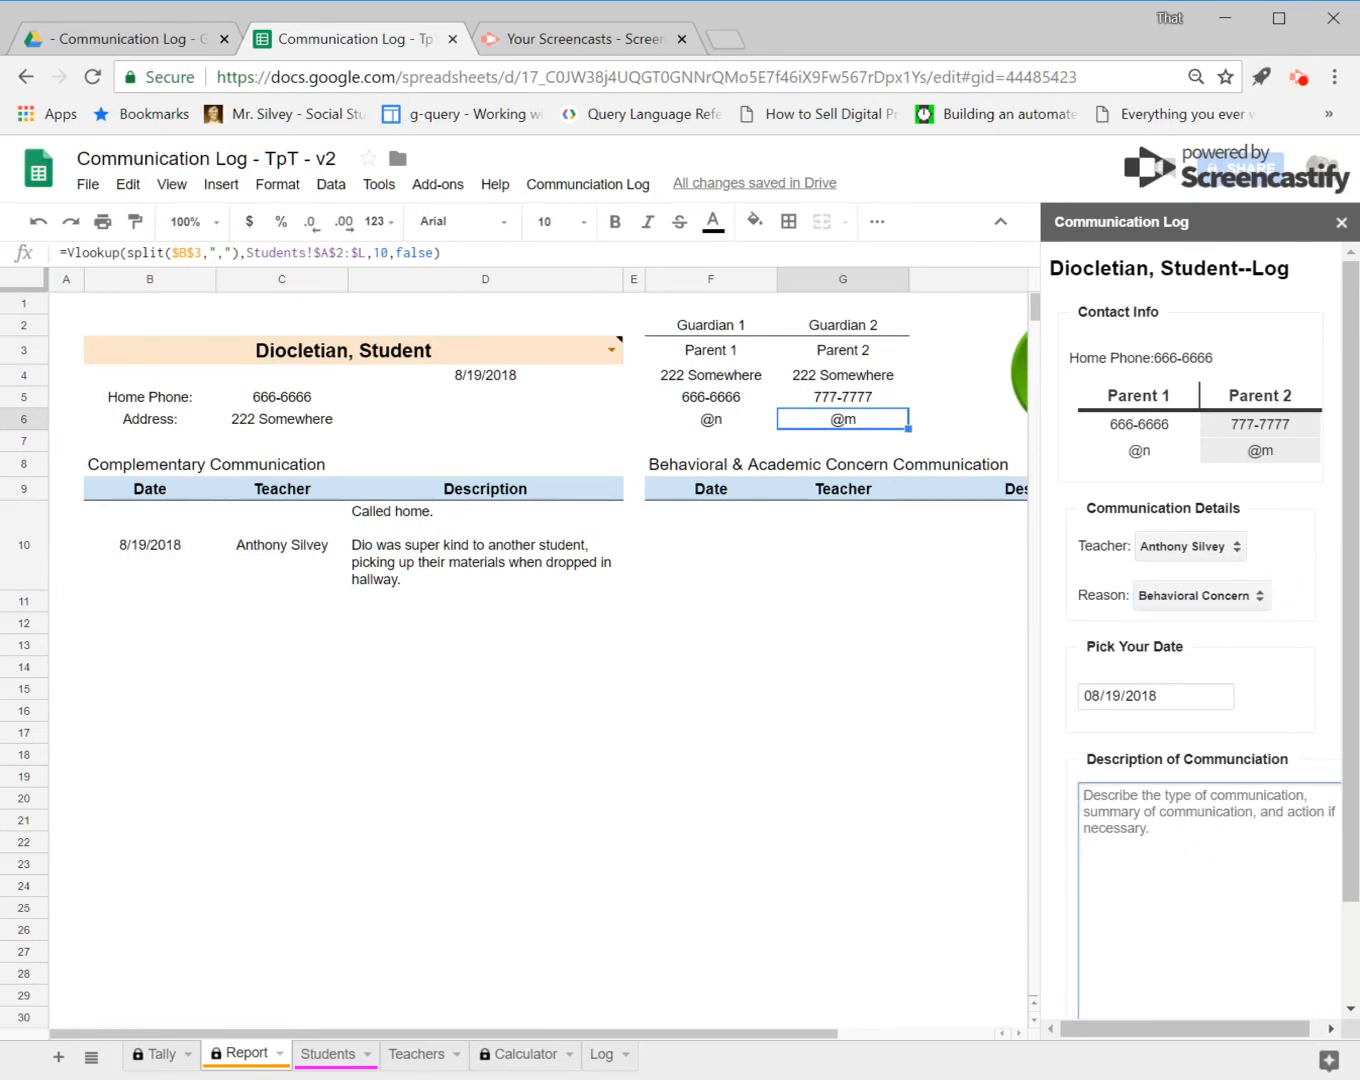
type("Thr")
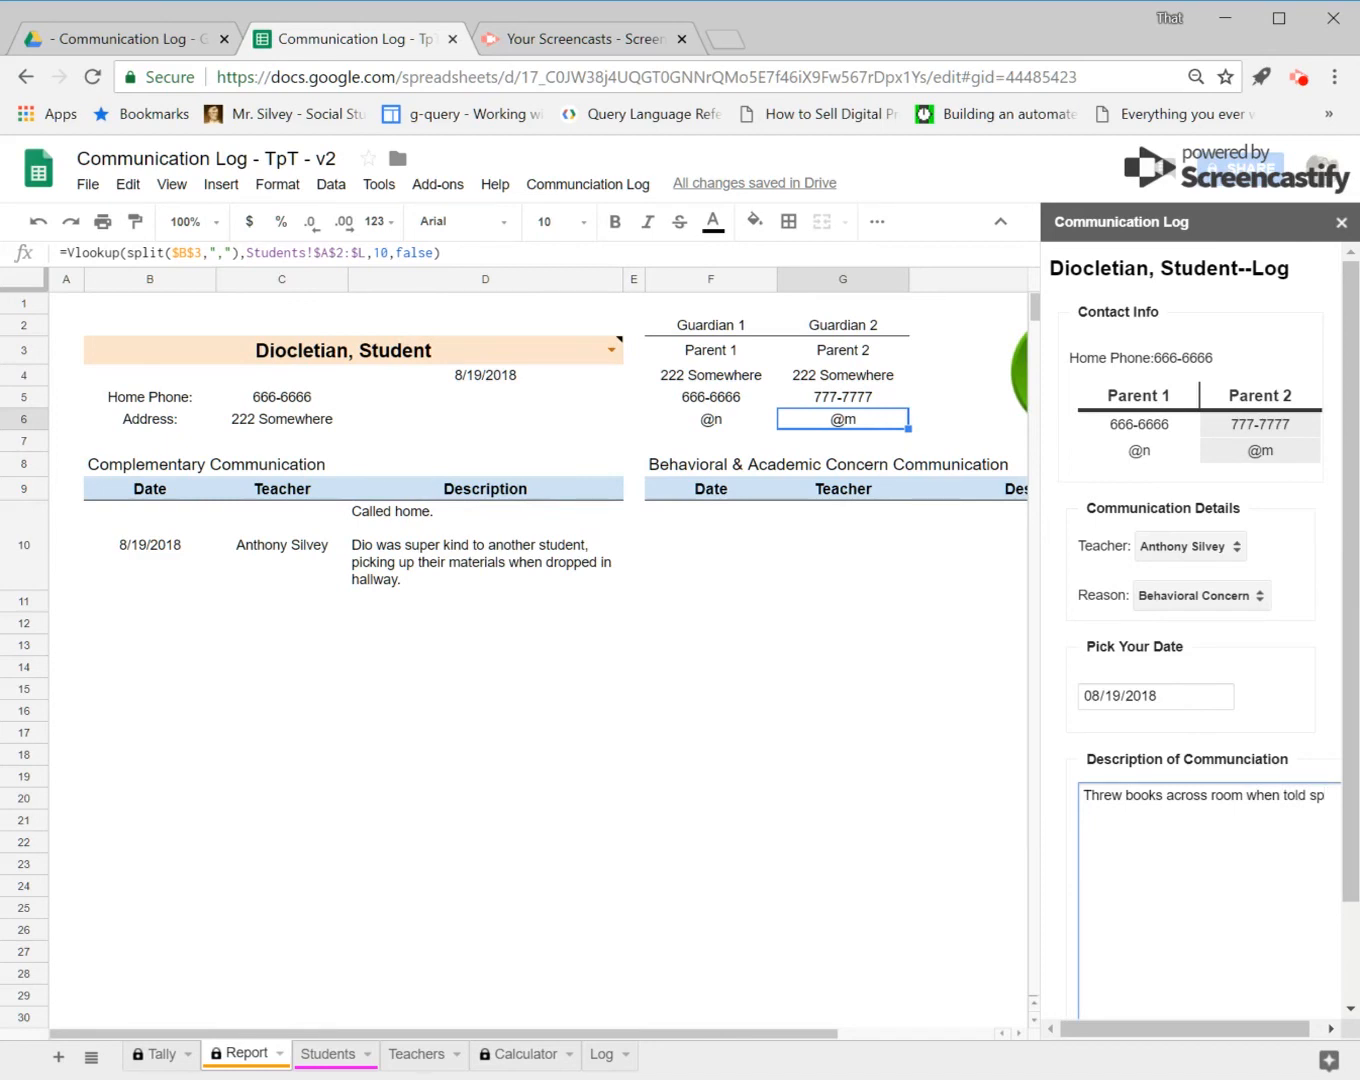
type("tting the empire was a bad idea.")
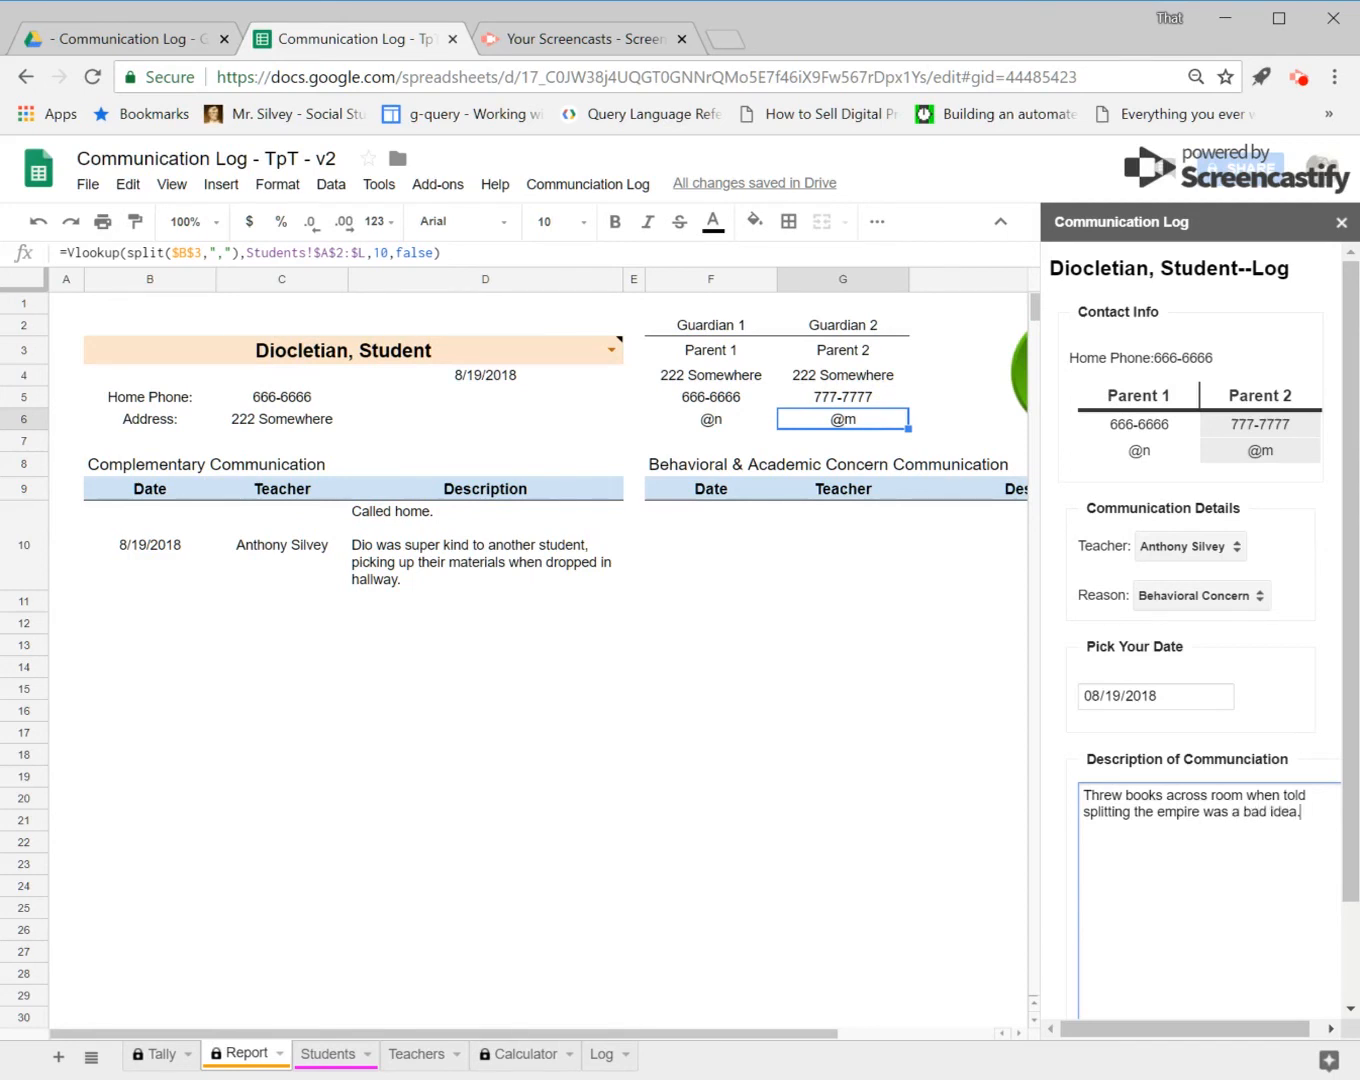
scroll(1196, 630, "down", 1)
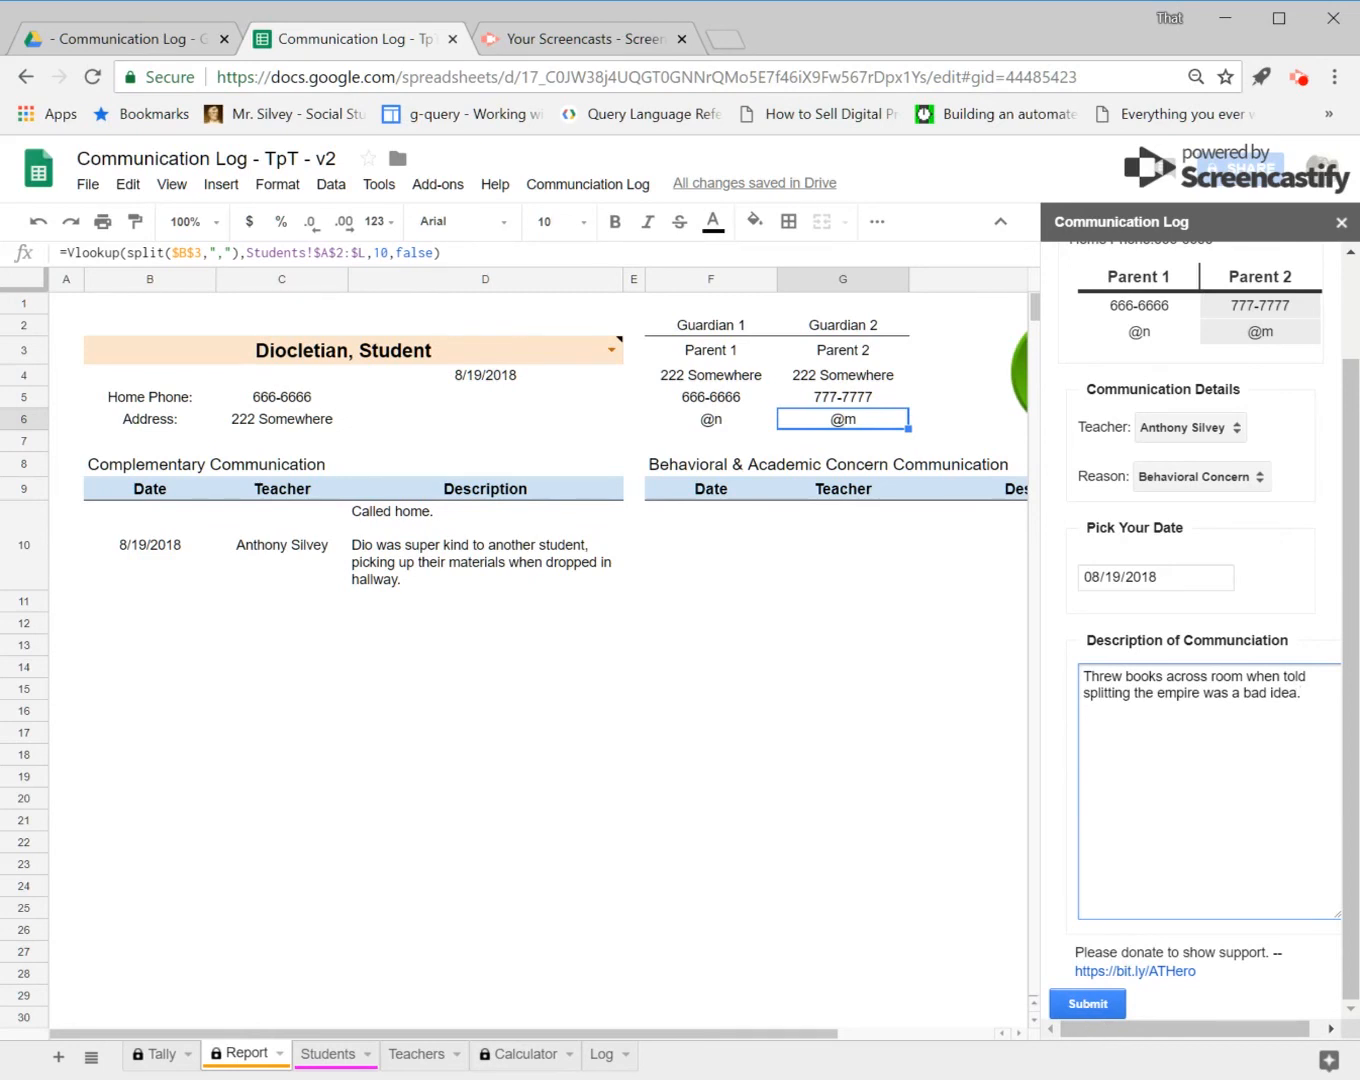
left_click(1100, 1013)
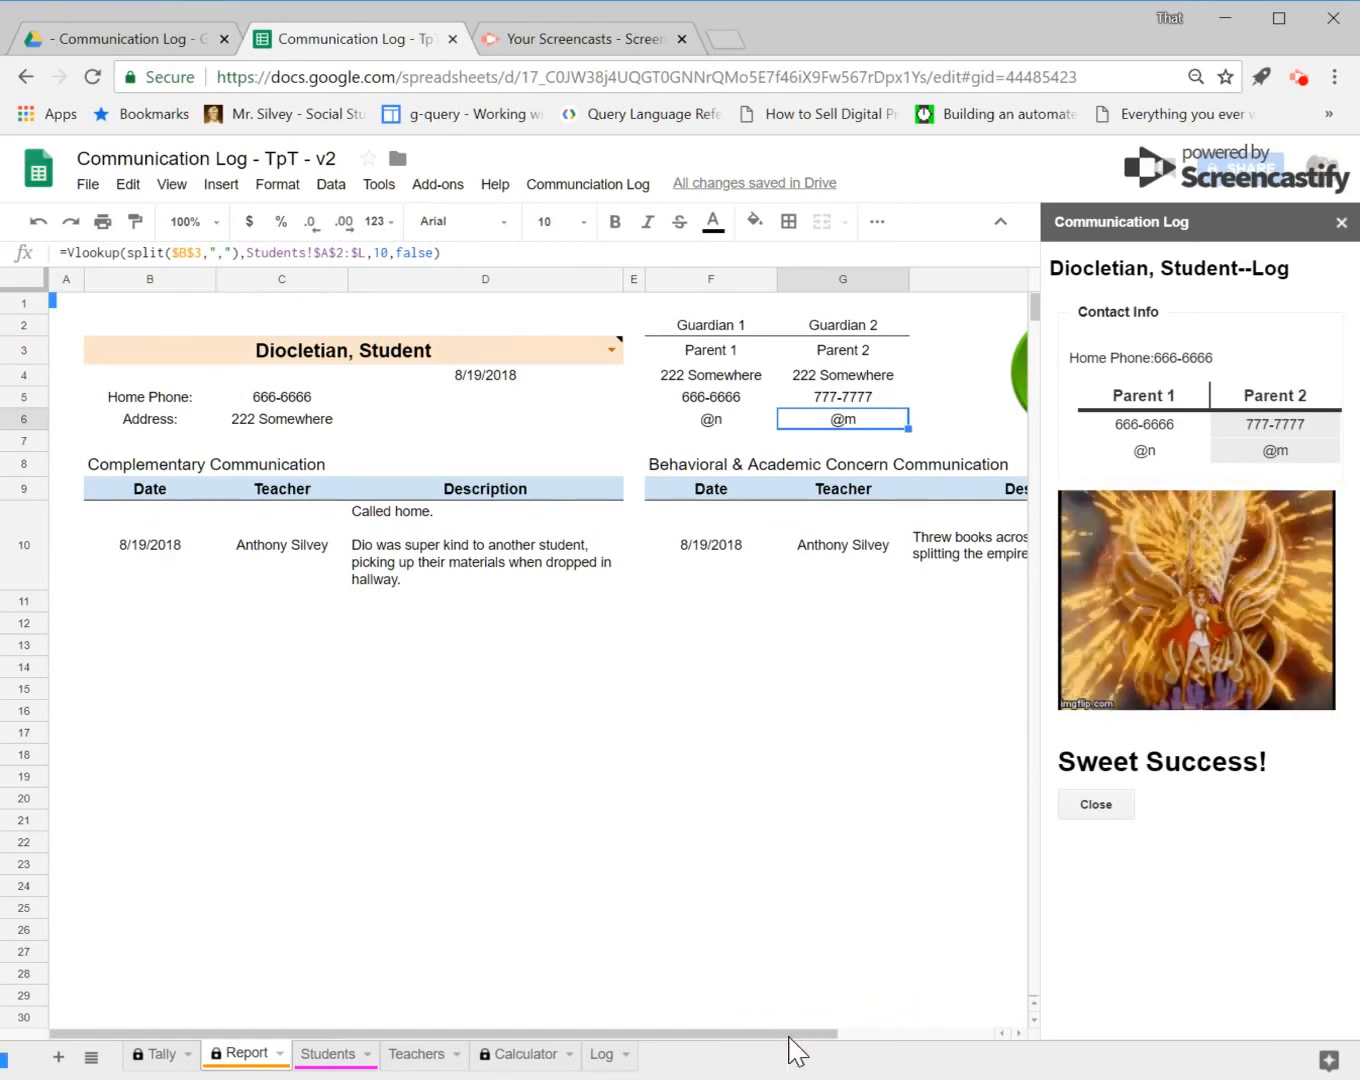
Step: Open print settings for the Report sheet and switch the page orientation to Portrait
left_click_drag(791, 1040, 765, 1011)
key("ctrl+p")
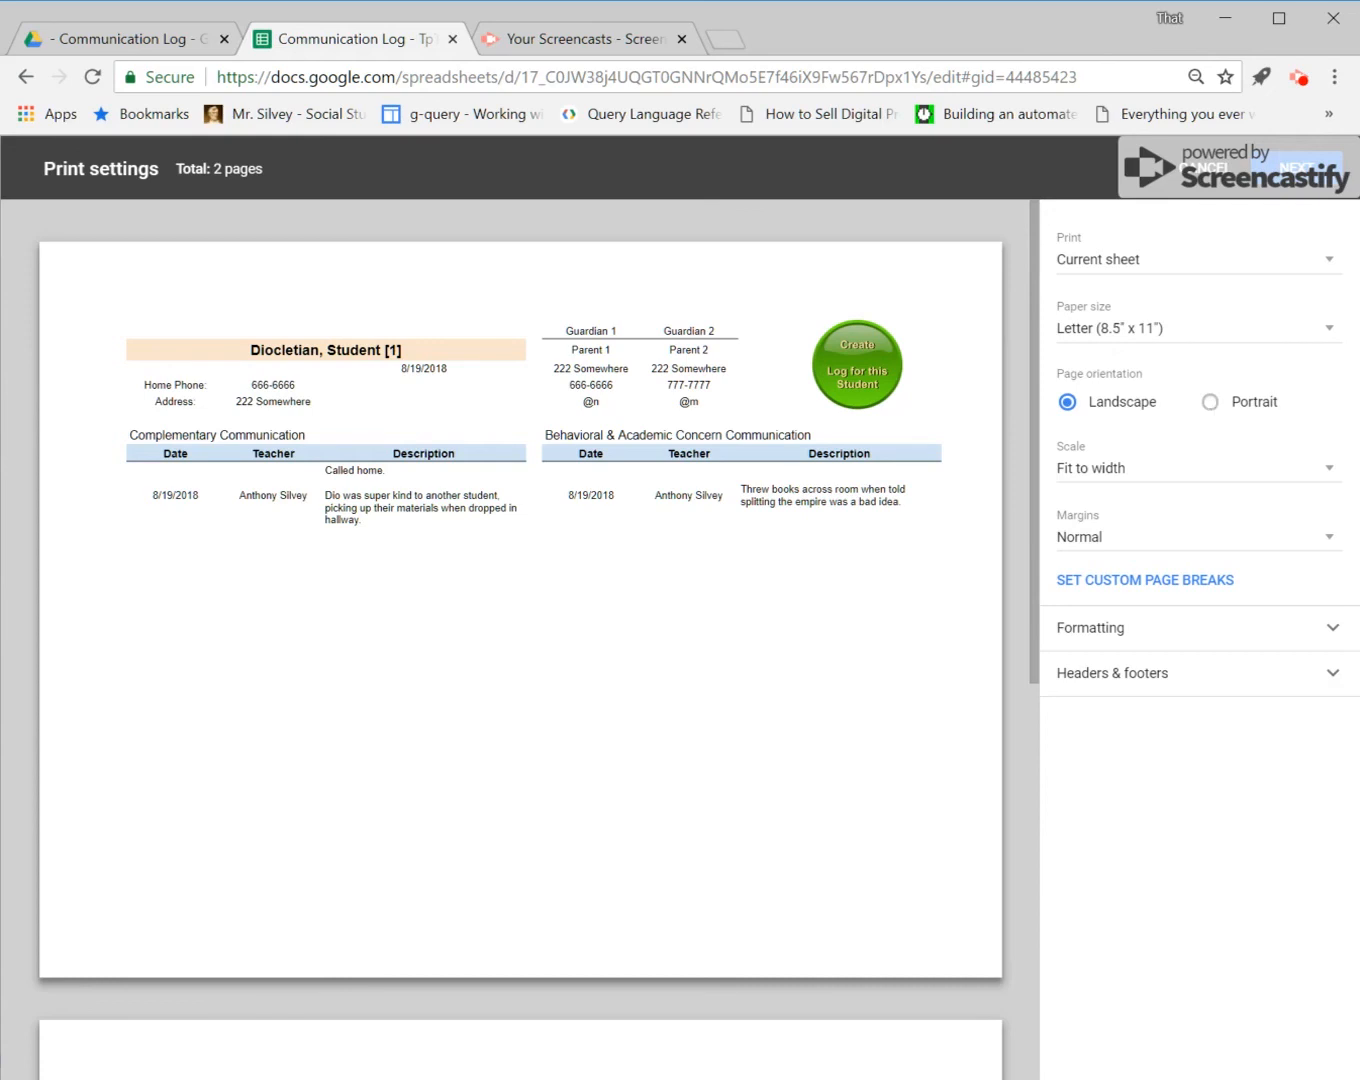
left_click(1210, 402)
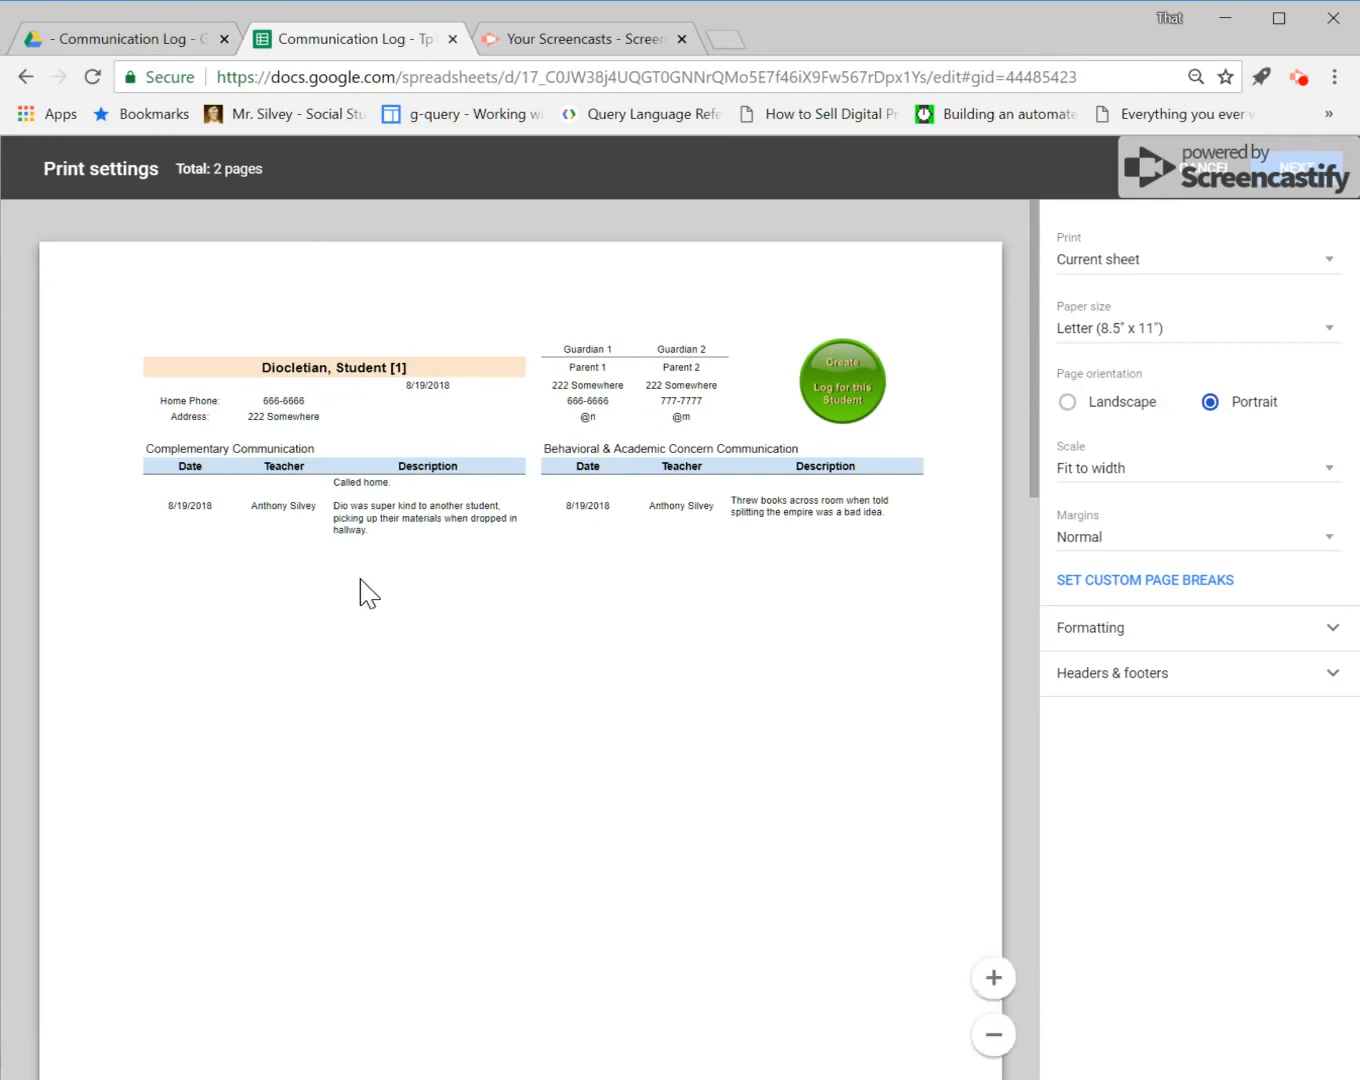
Step: Set the print margins to Narrow
scroll(362, 579, "down", 1)
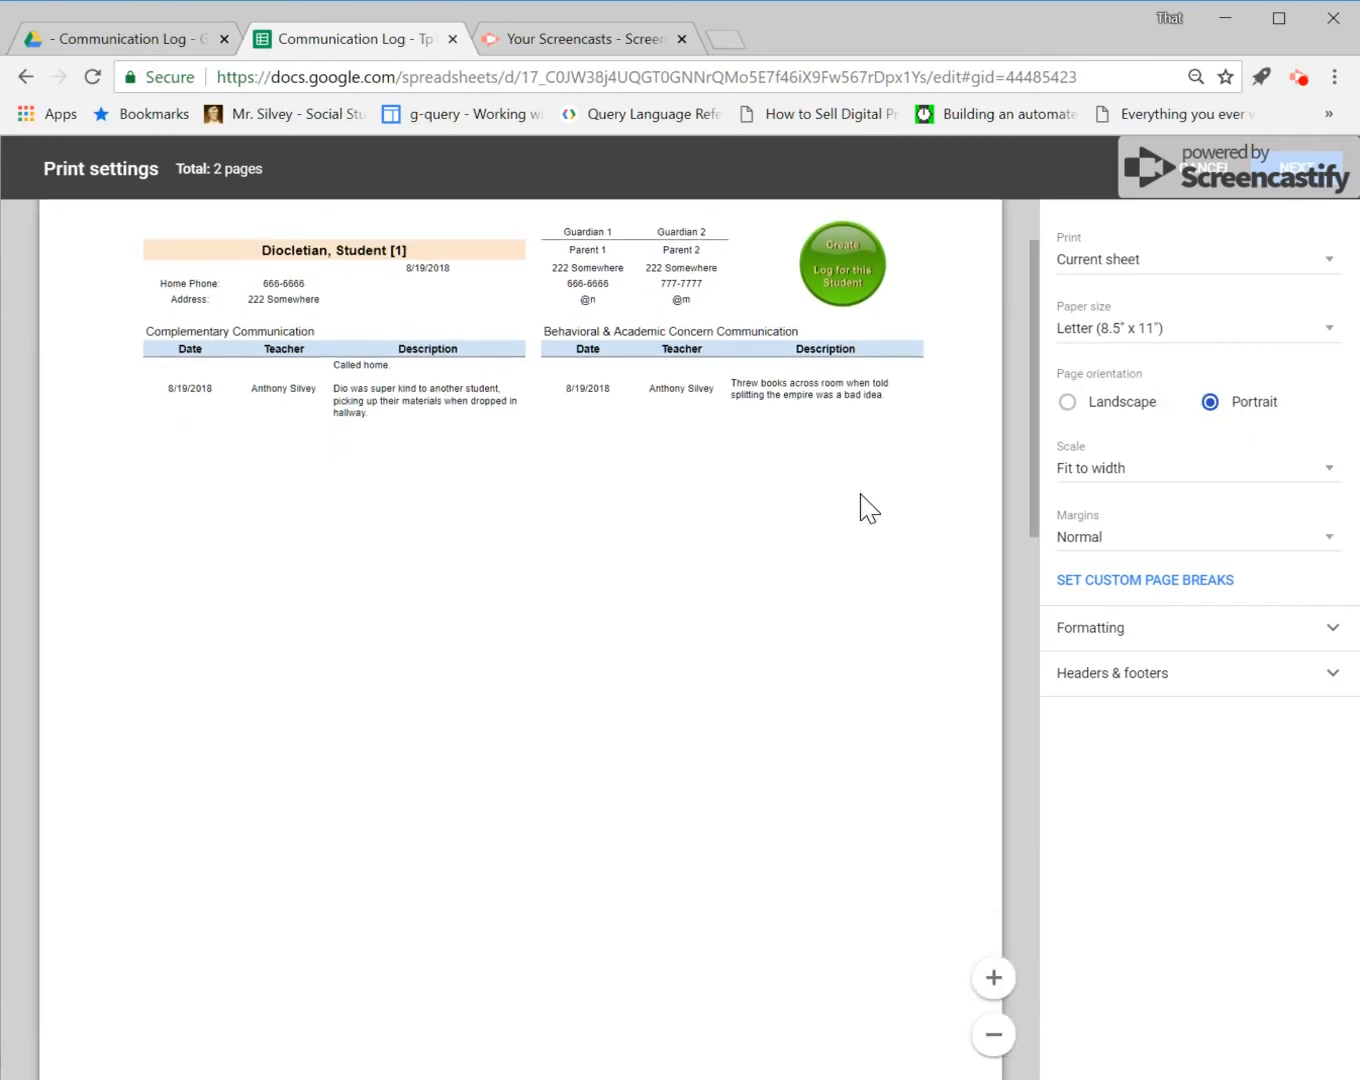
left_click(1185, 547)
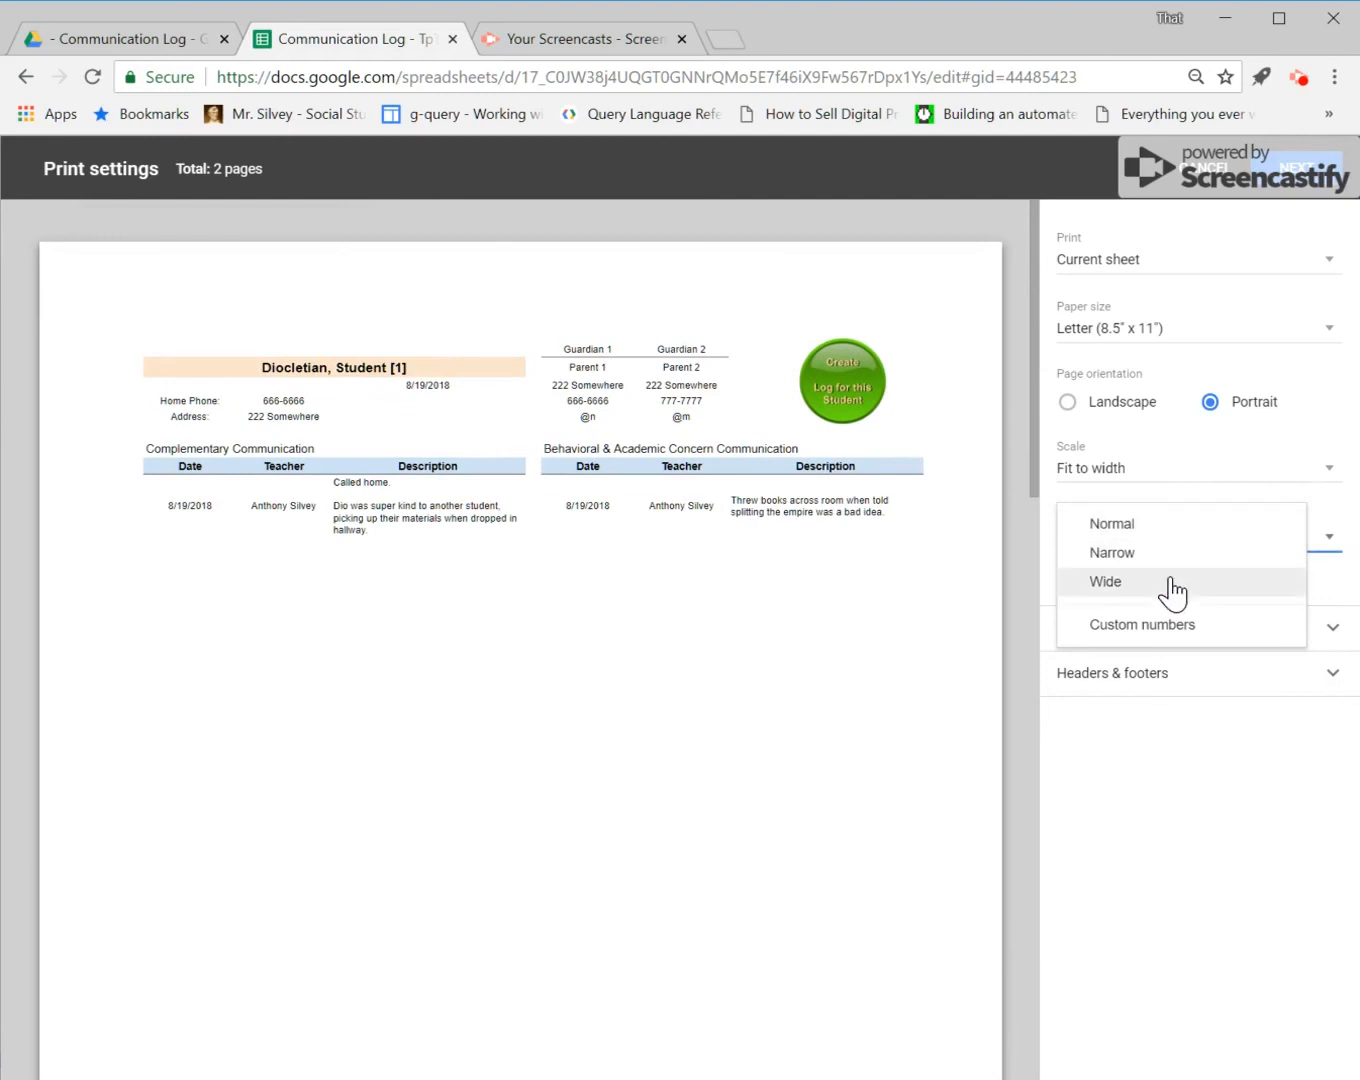
left_click(1176, 552)
Step: Switch to custom margins with a 0.25" top margin and leave the print settings
left_click(1253, 539)
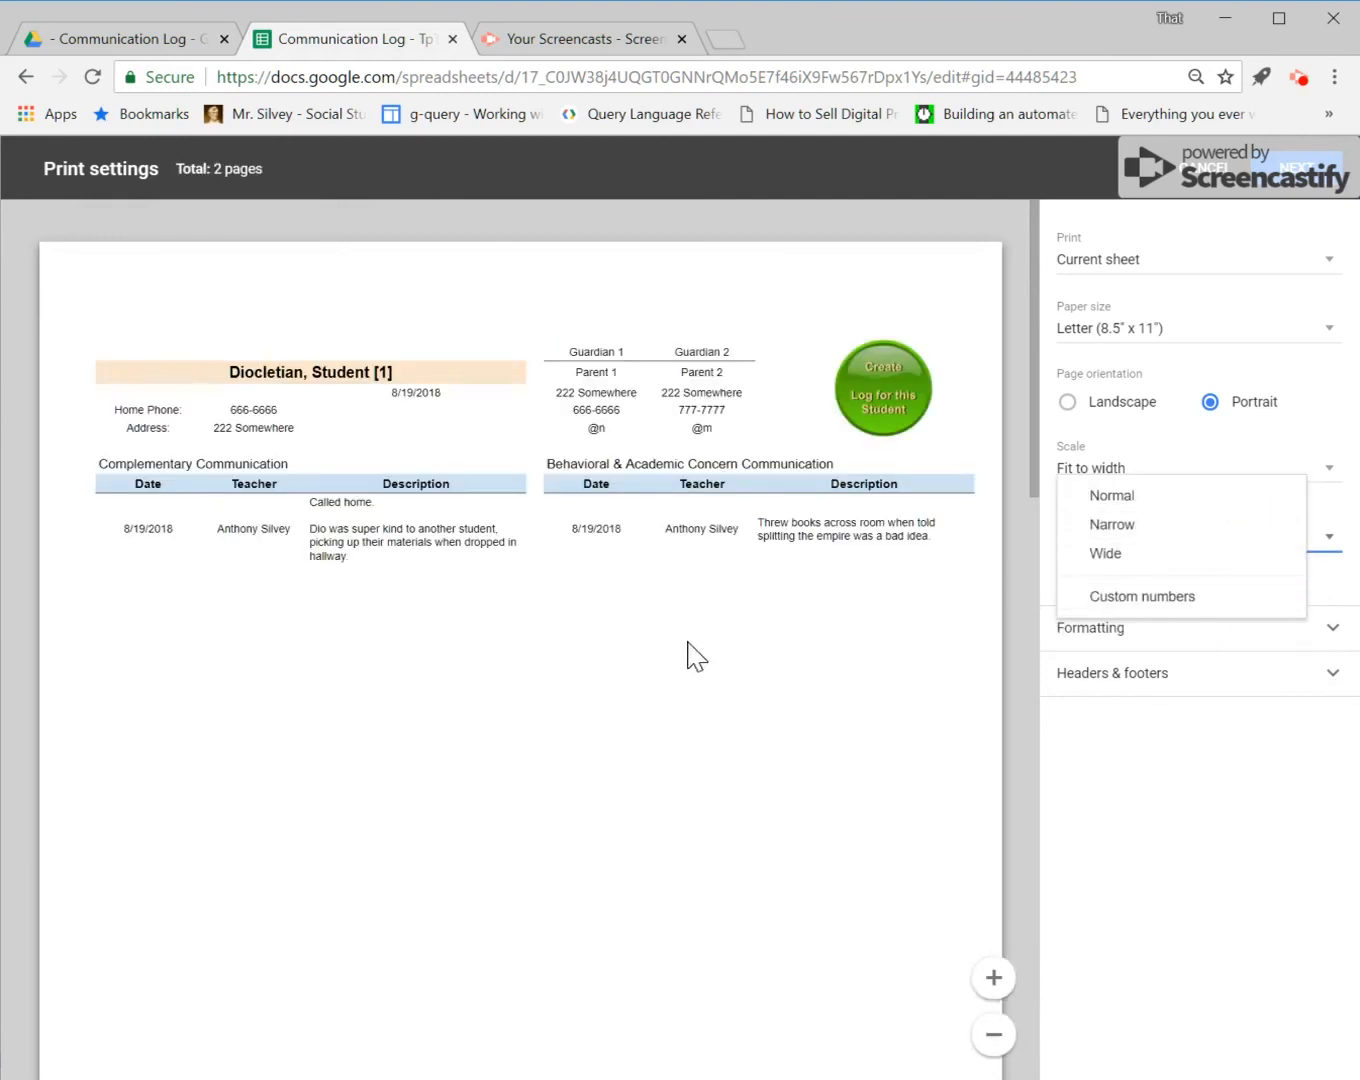
left_click(1178, 595)
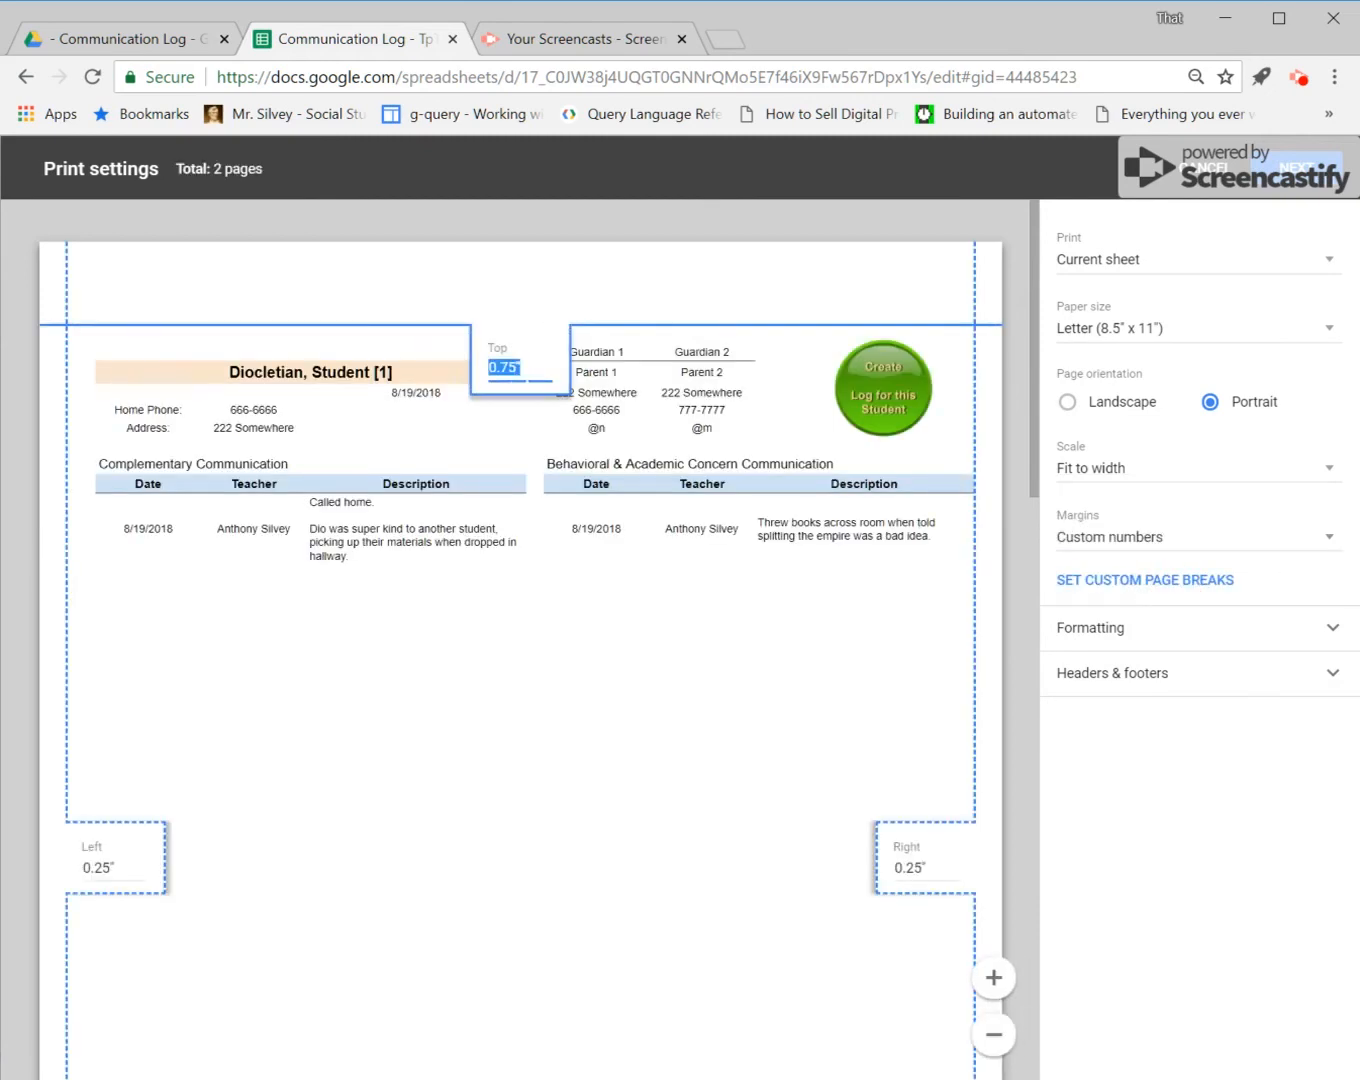
key("BackSpace")
key("Return")
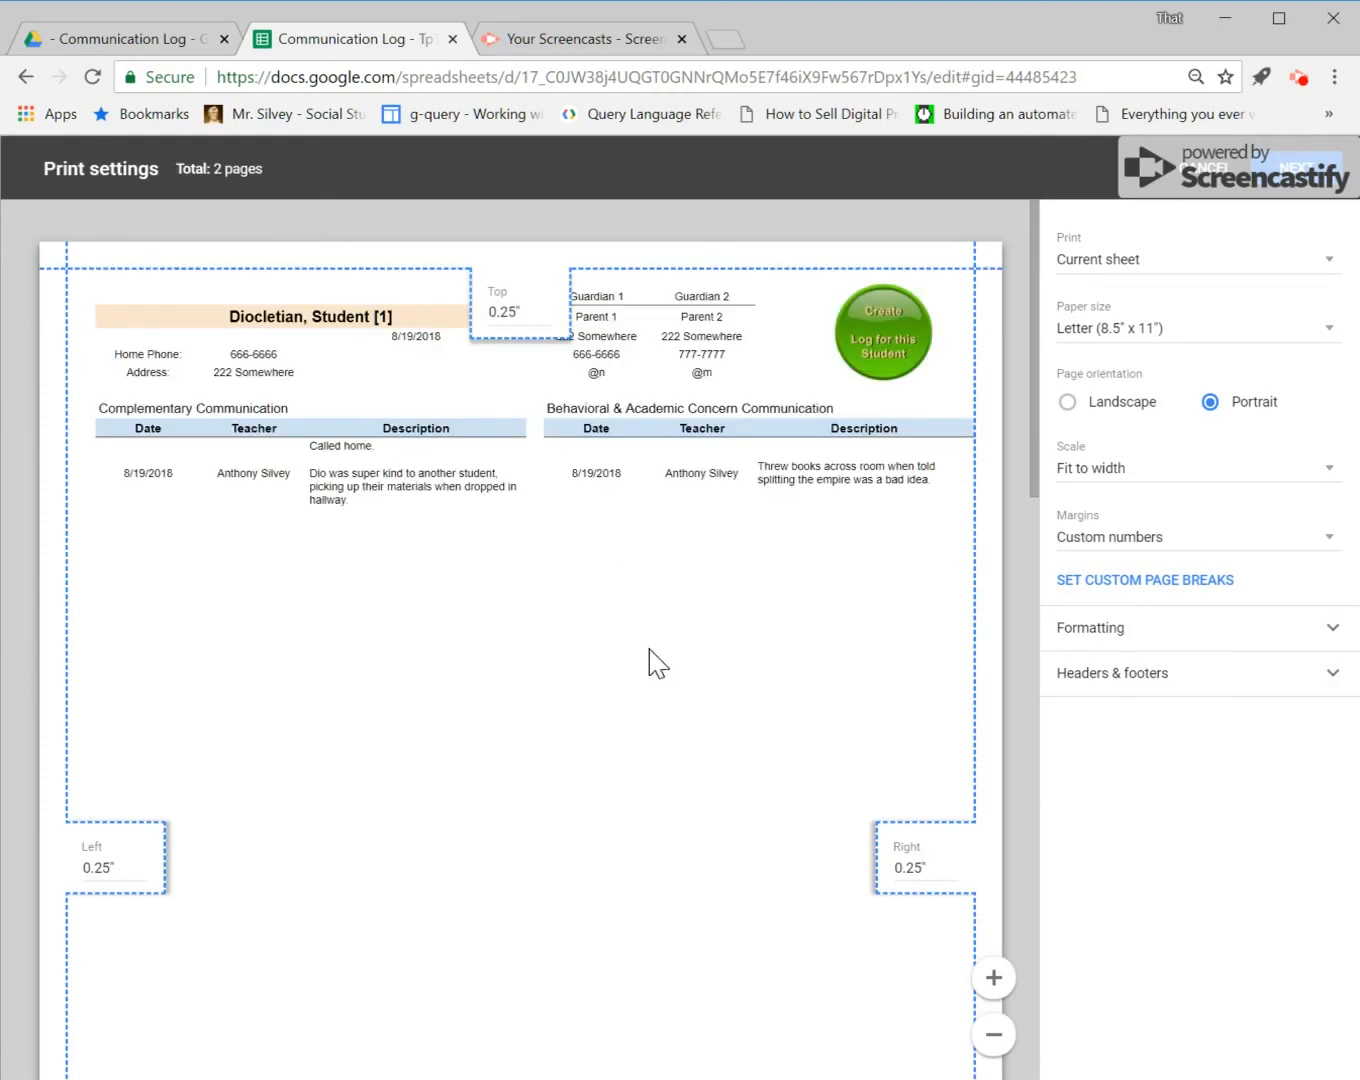
scroll(660, 698, "down", 1)
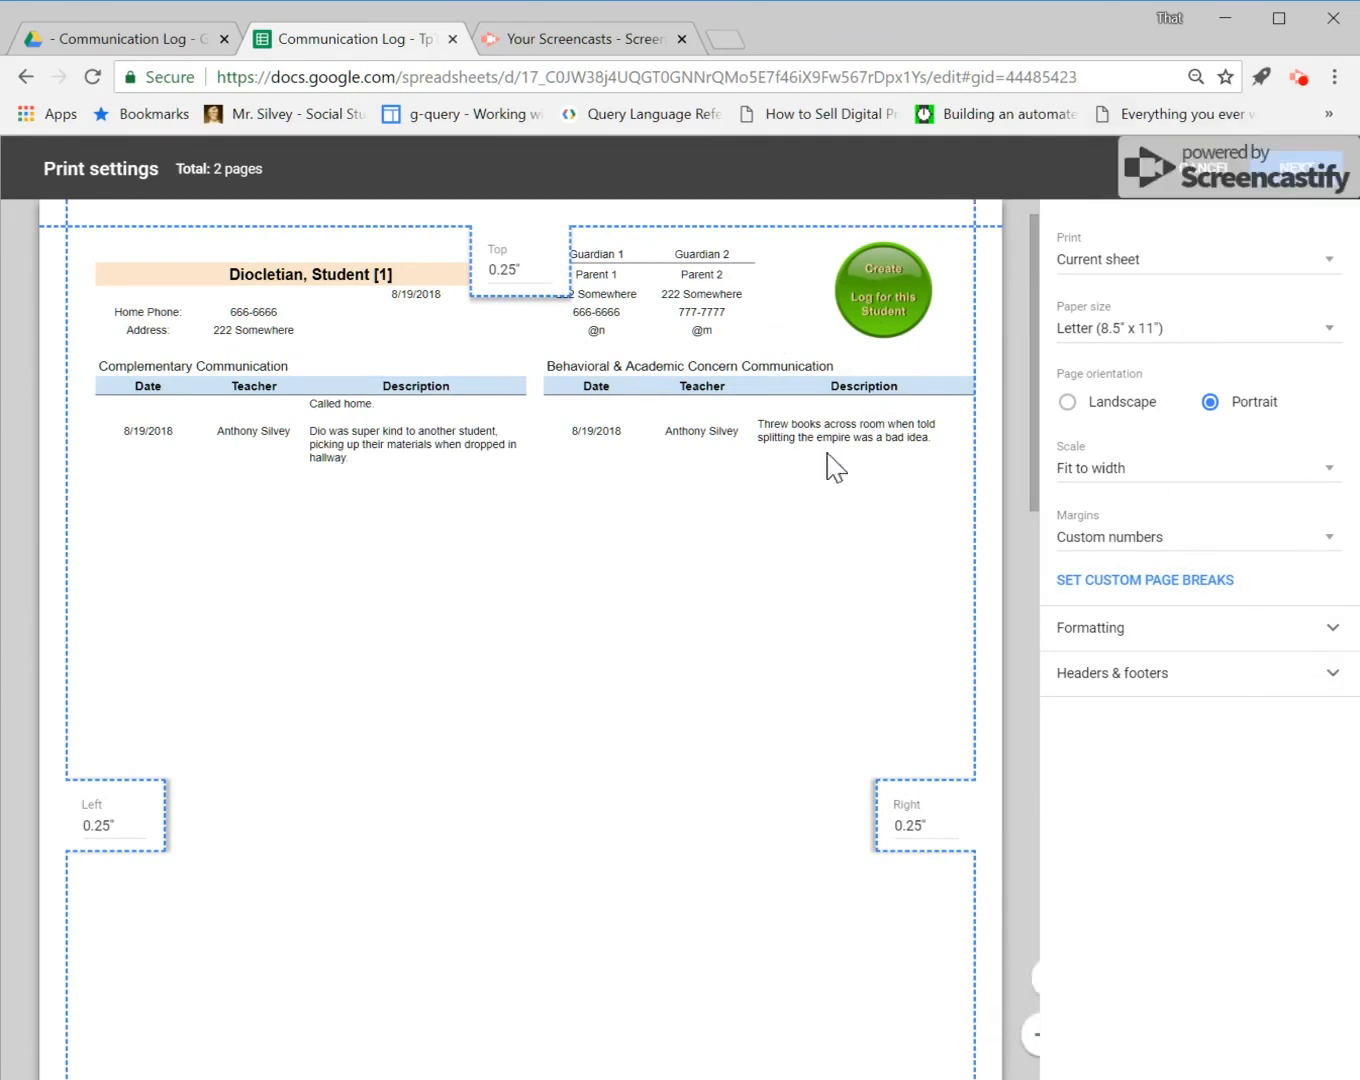
scroll(850, 540, "up", 1)
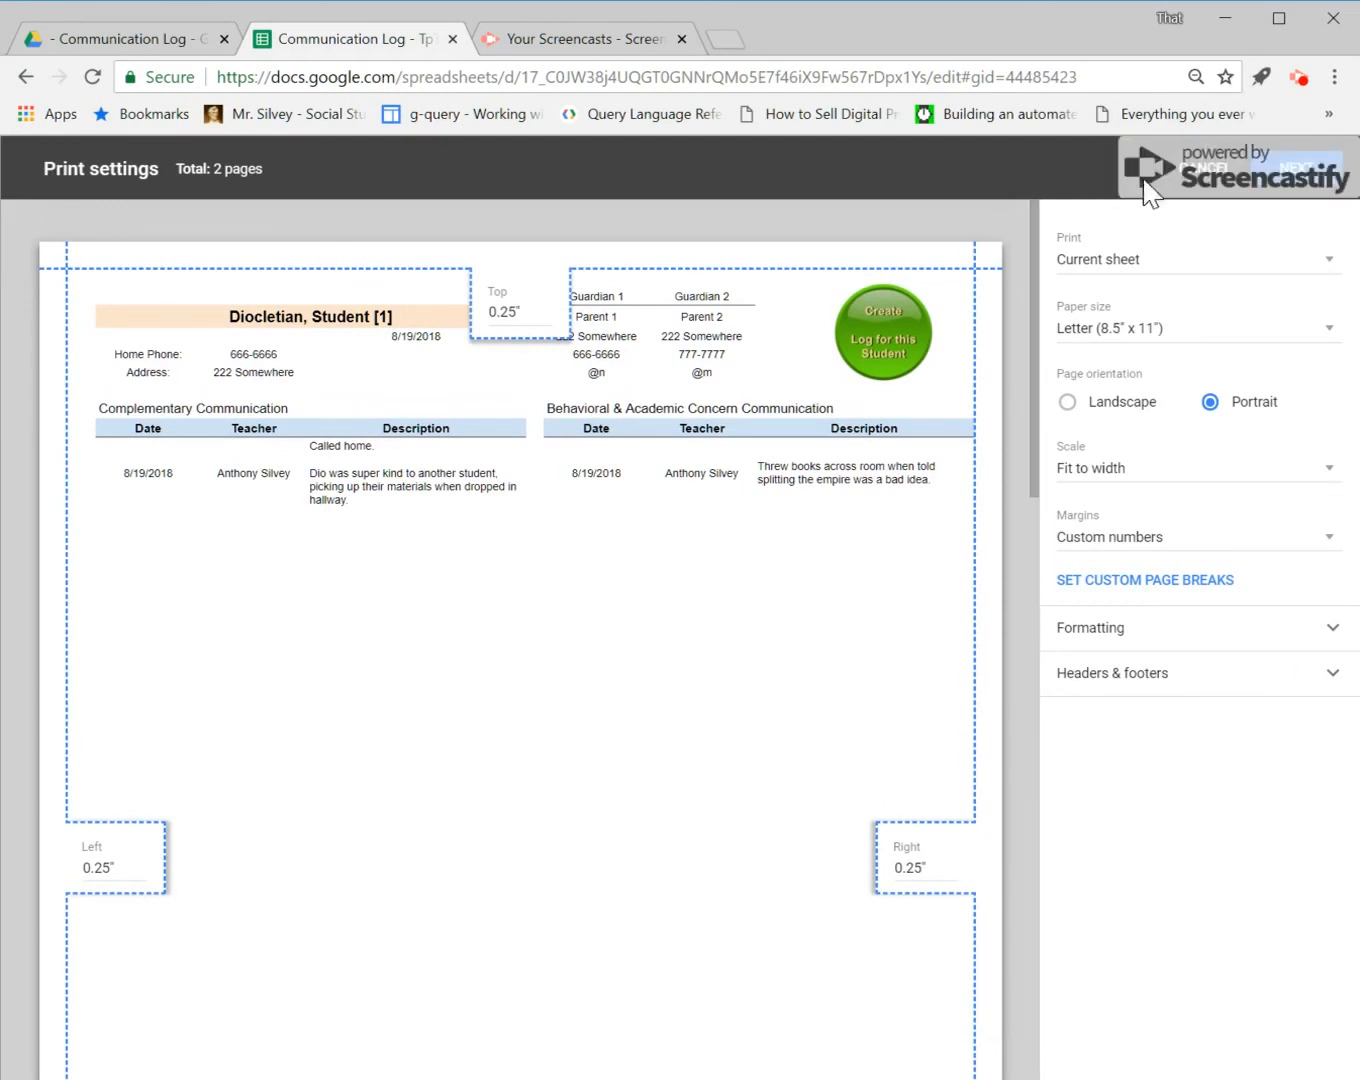
left_click(1212, 172)
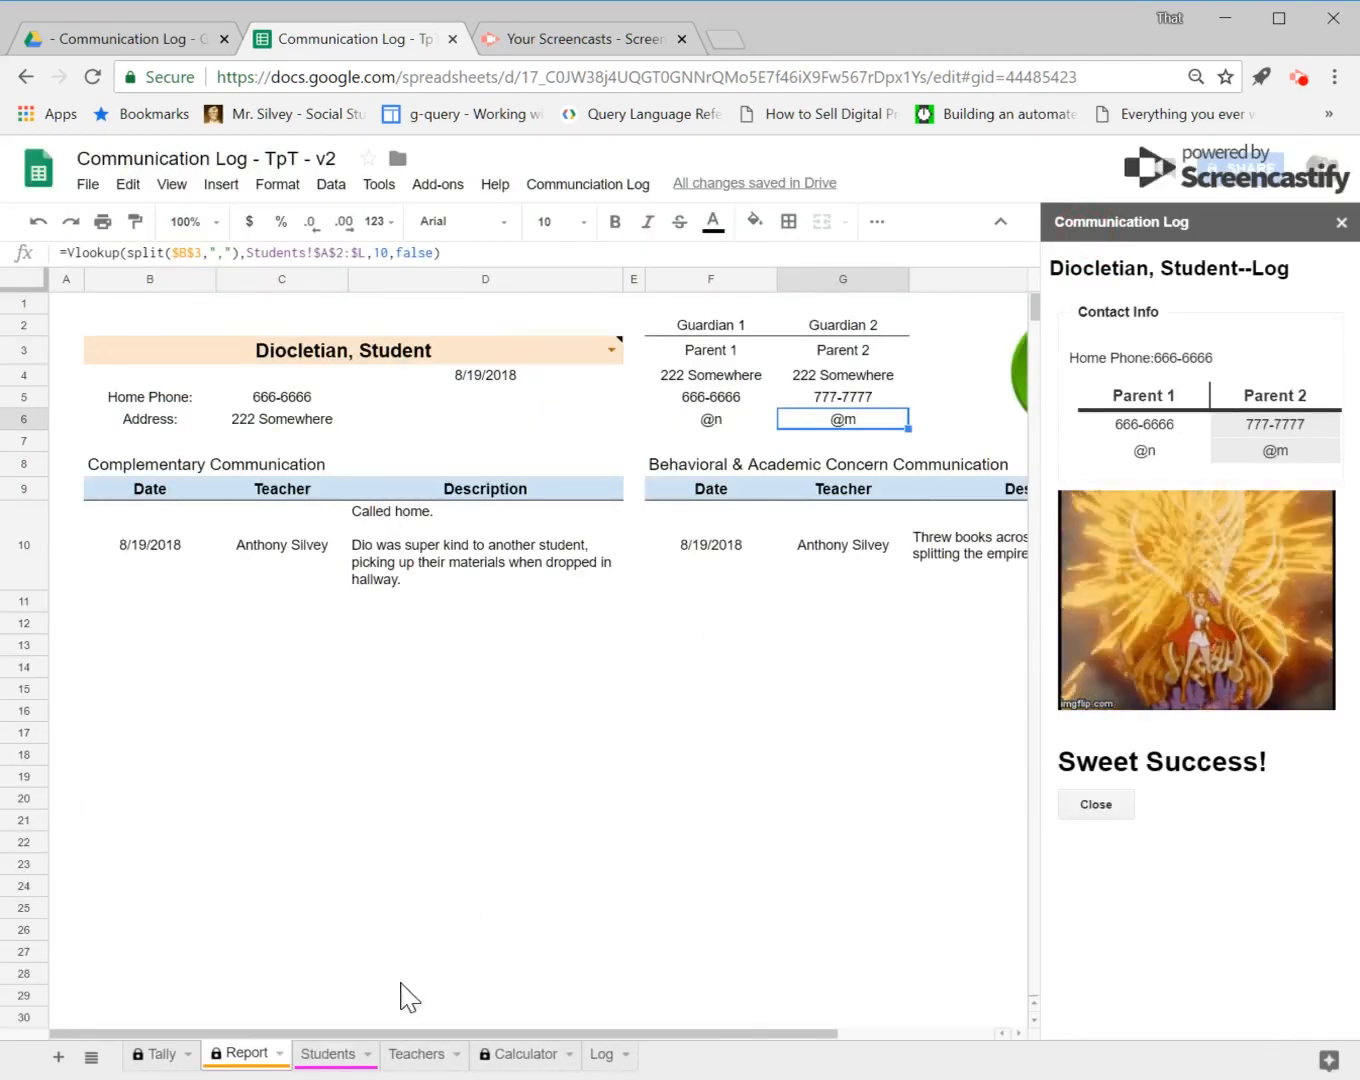
left_click(170, 1056)
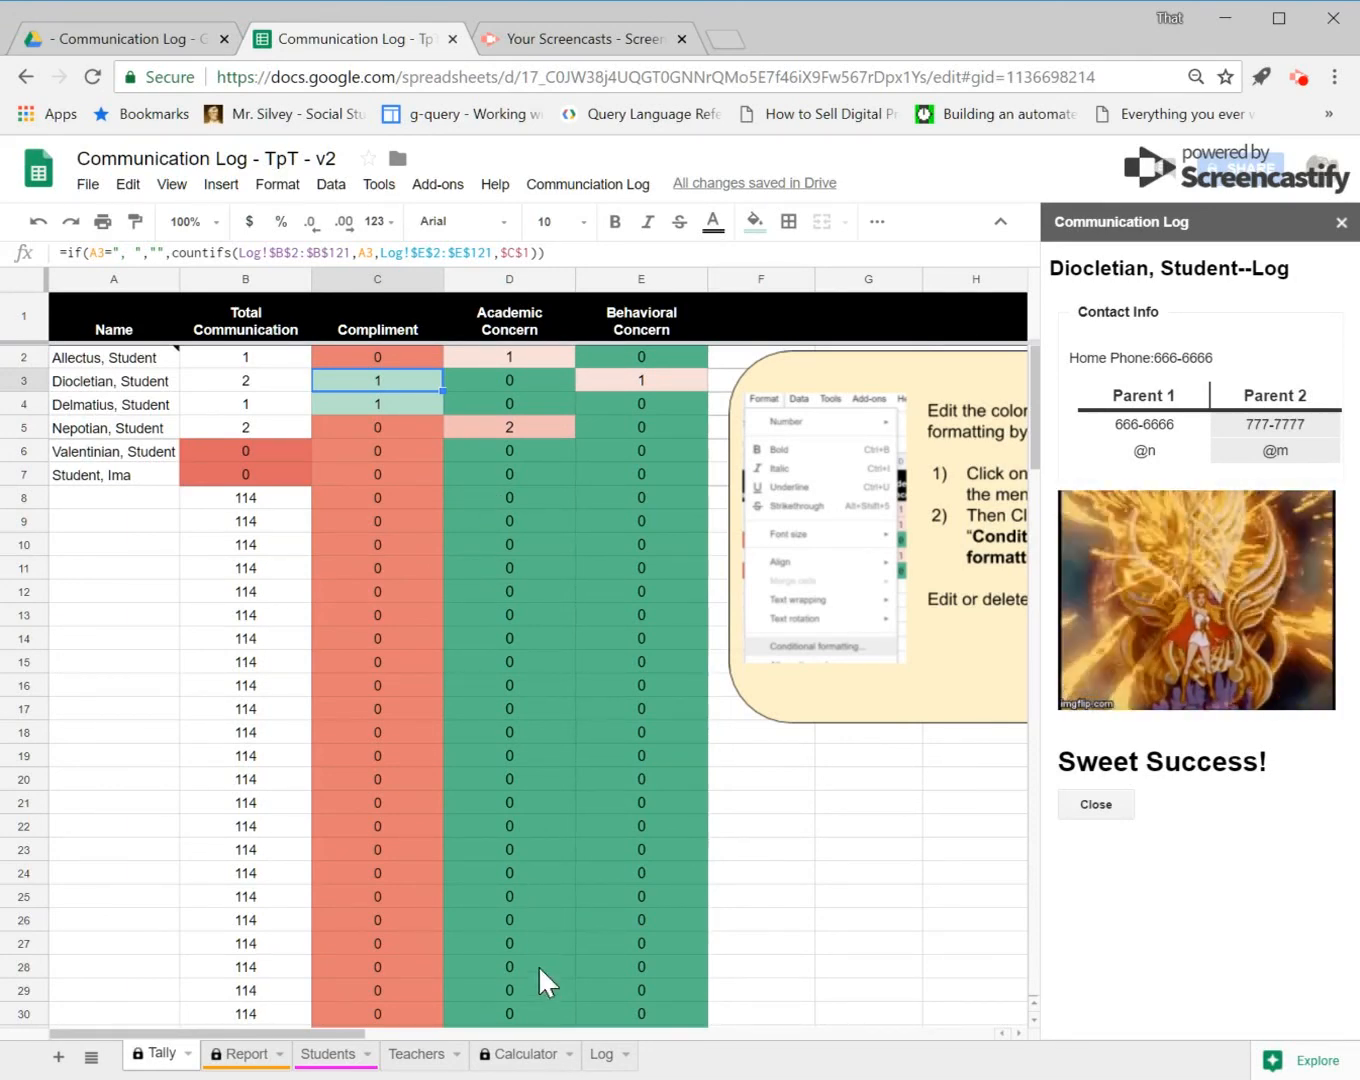
left_click(416, 1057)
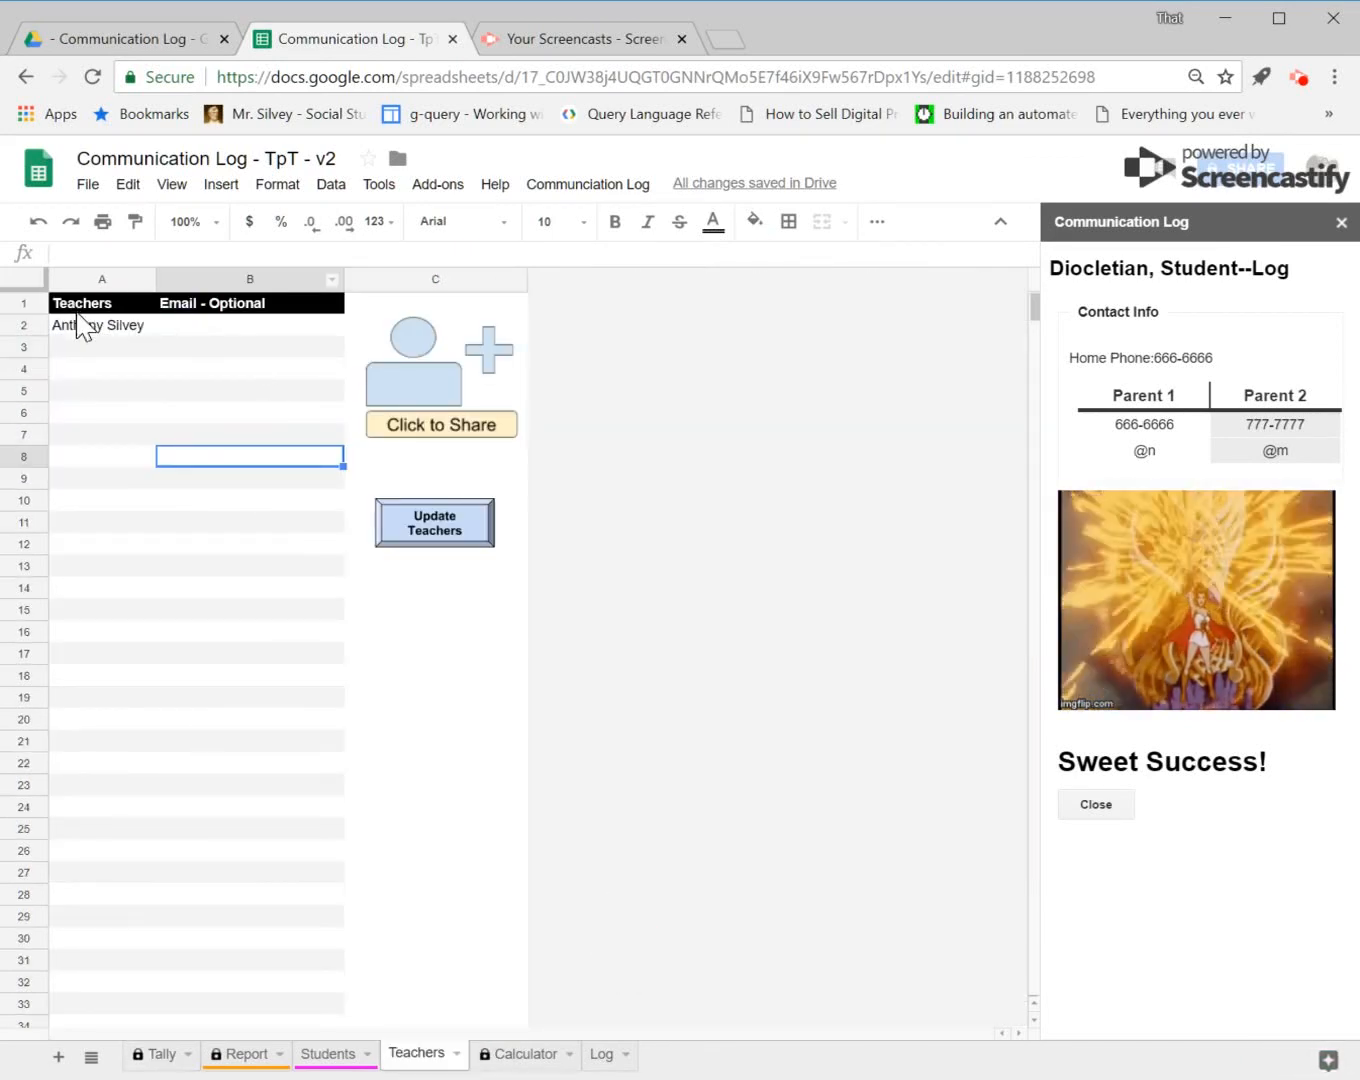
left_click(85, 326)
left_click(97, 350)
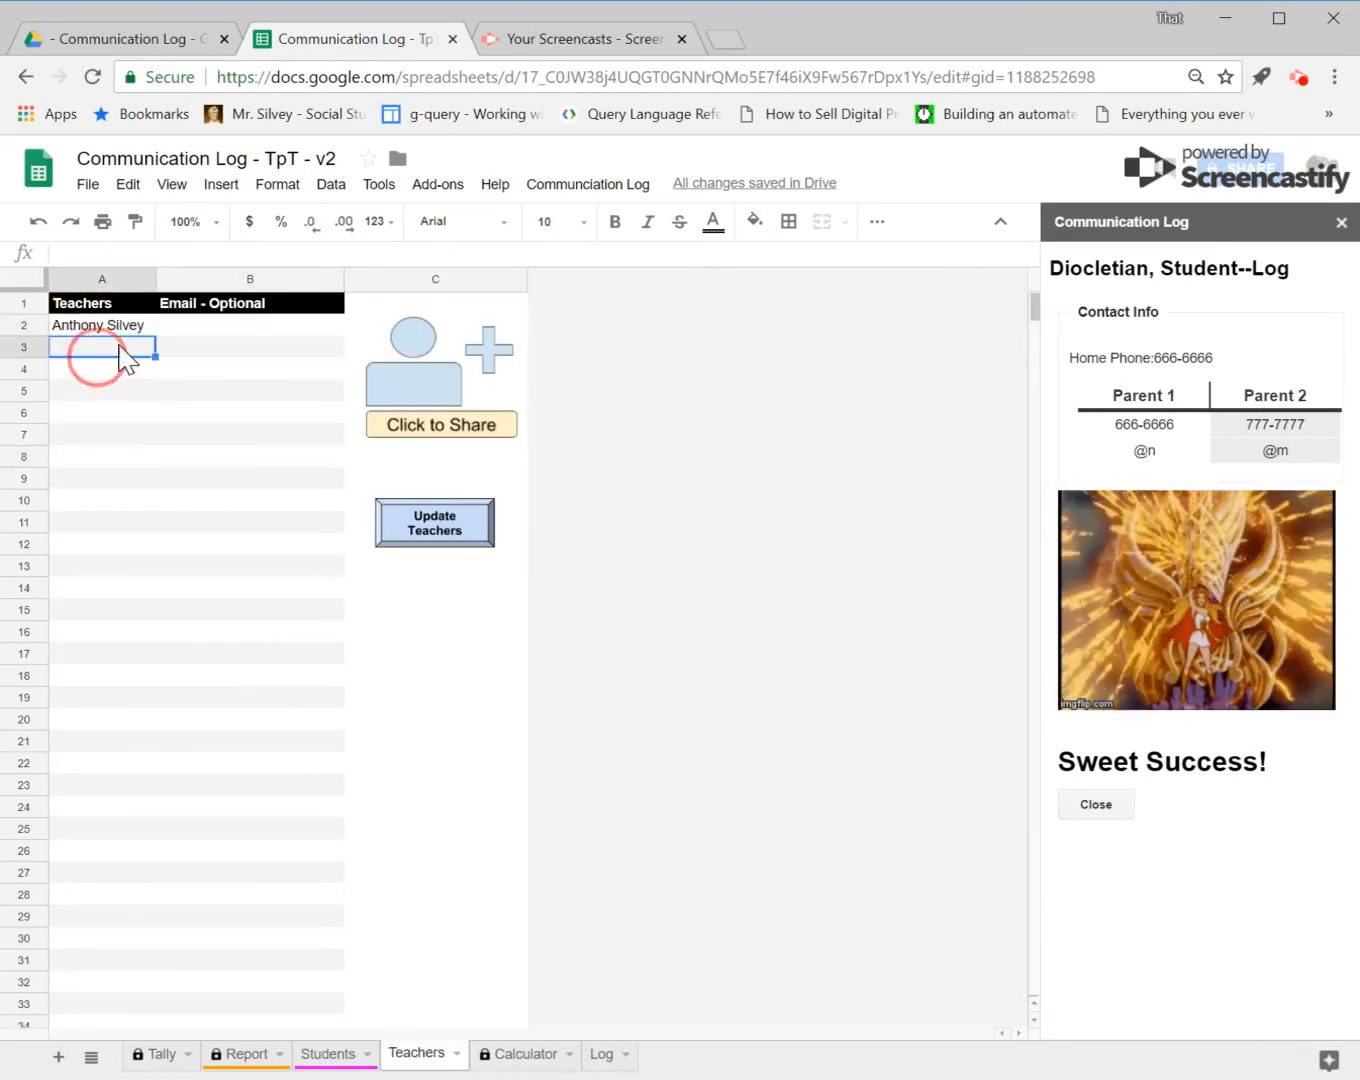
left_click(230, 334)
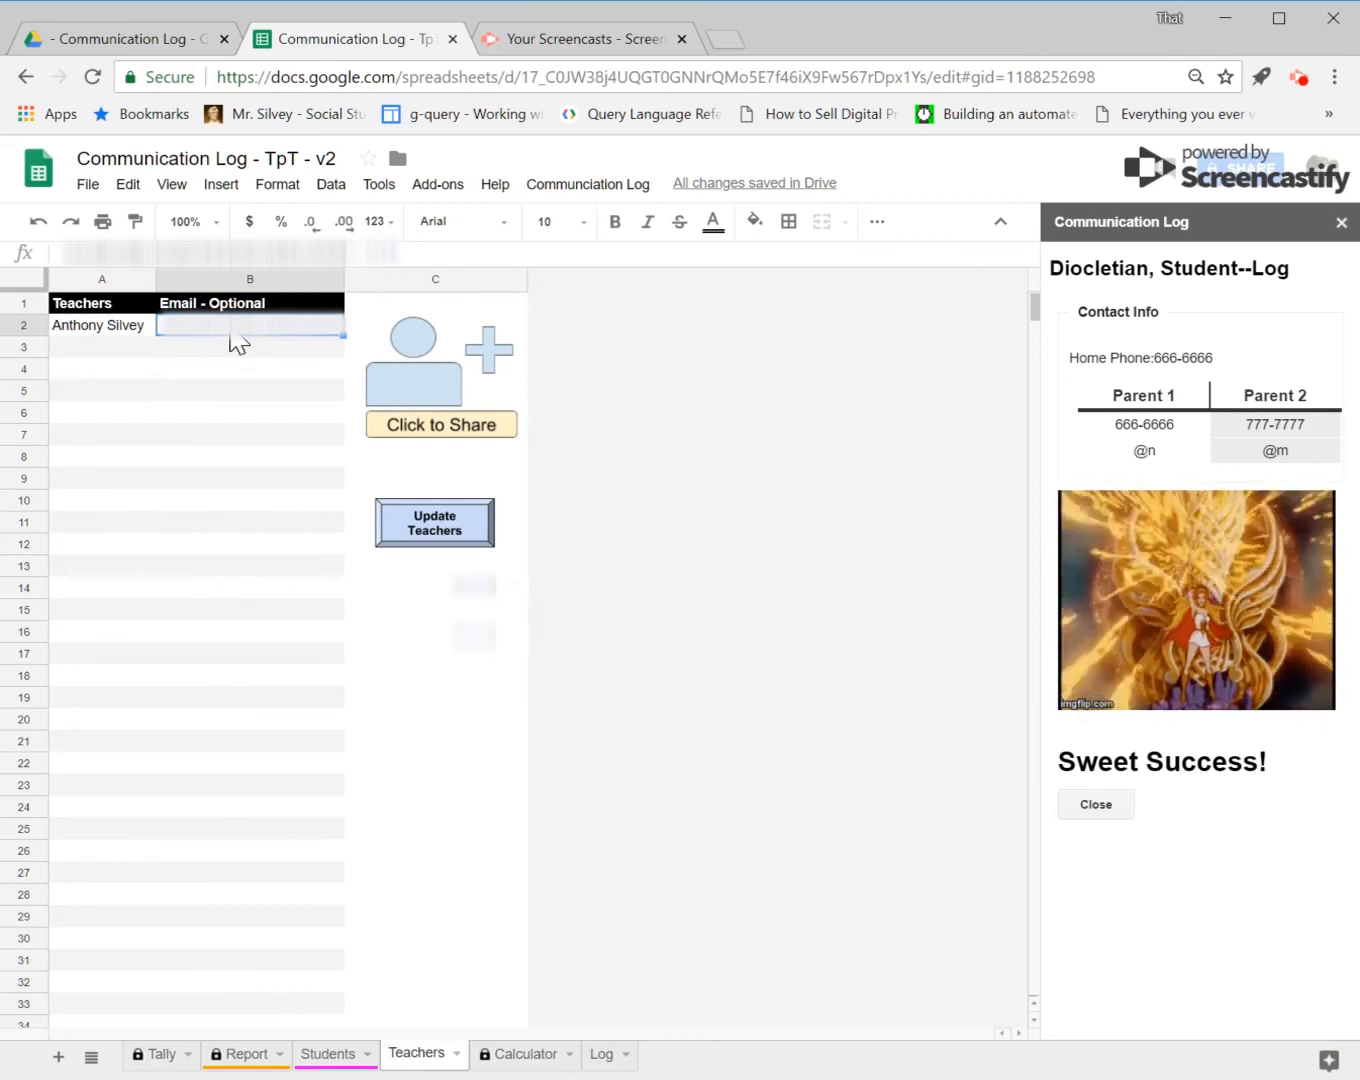
type("a")
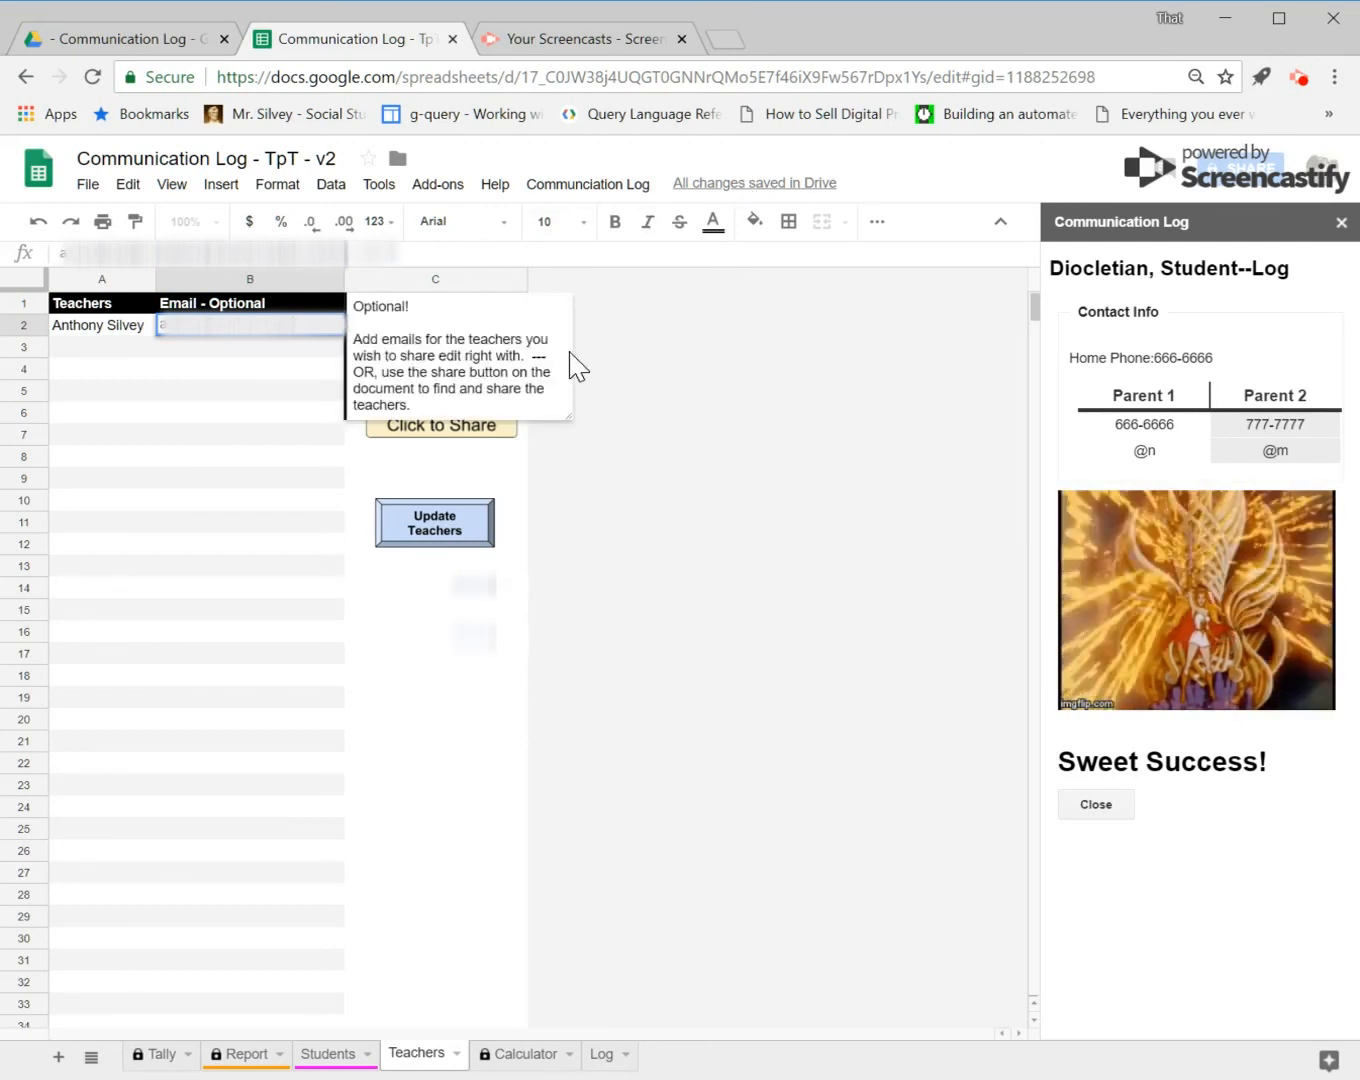
key("Return")
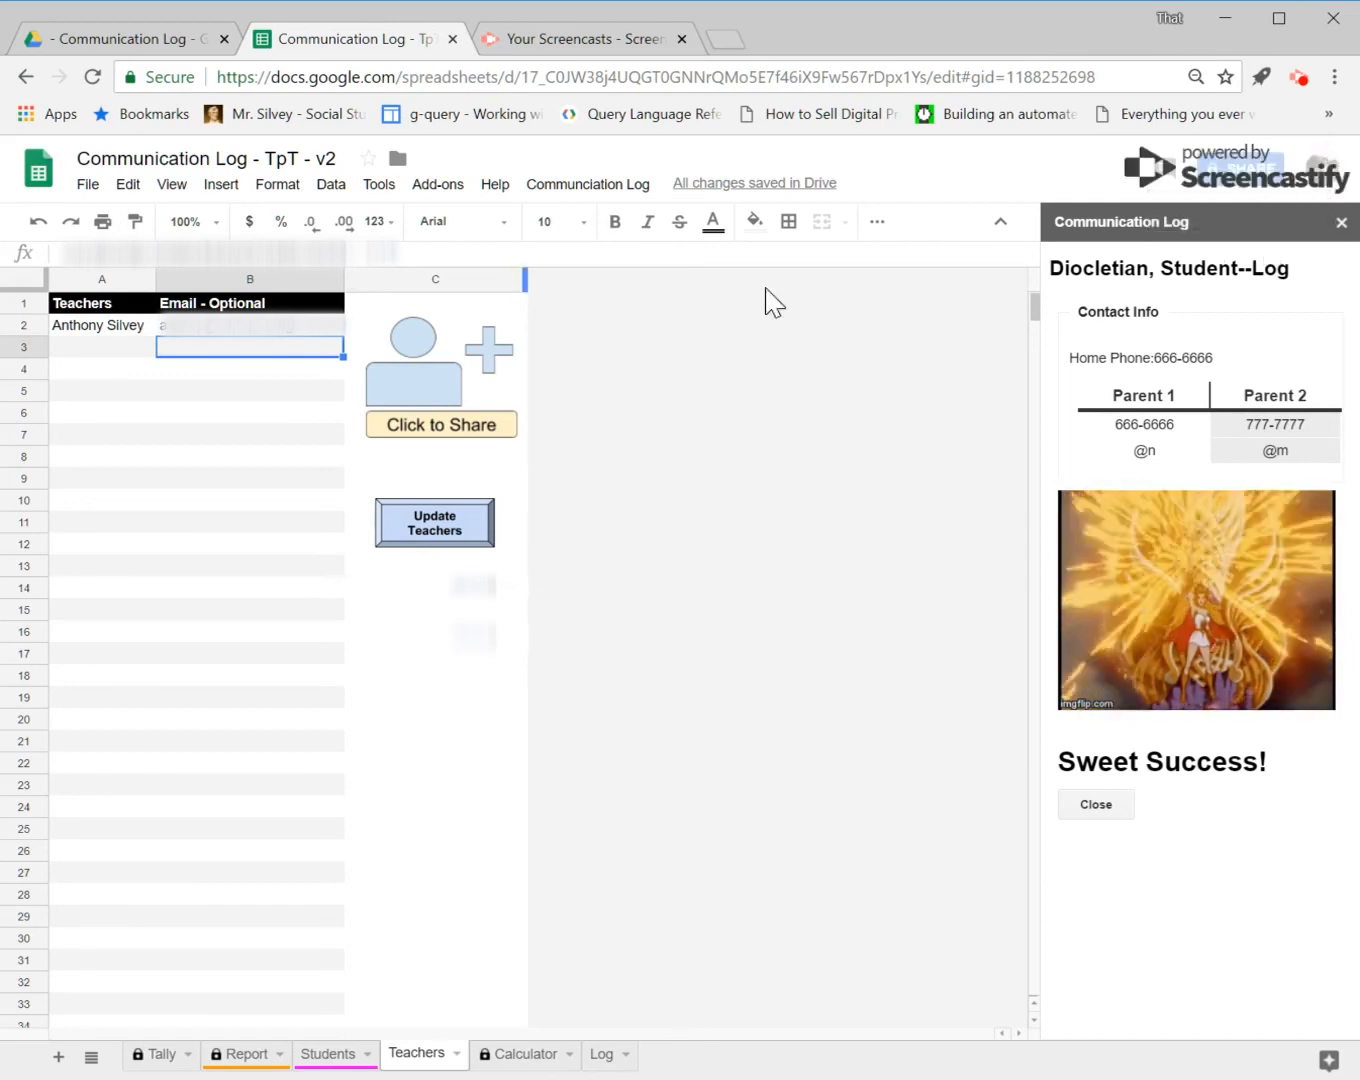
Step: Share the spreadsheet with the listed teachers via Click to Share and open the sharing settings to review access
left_click(420, 402)
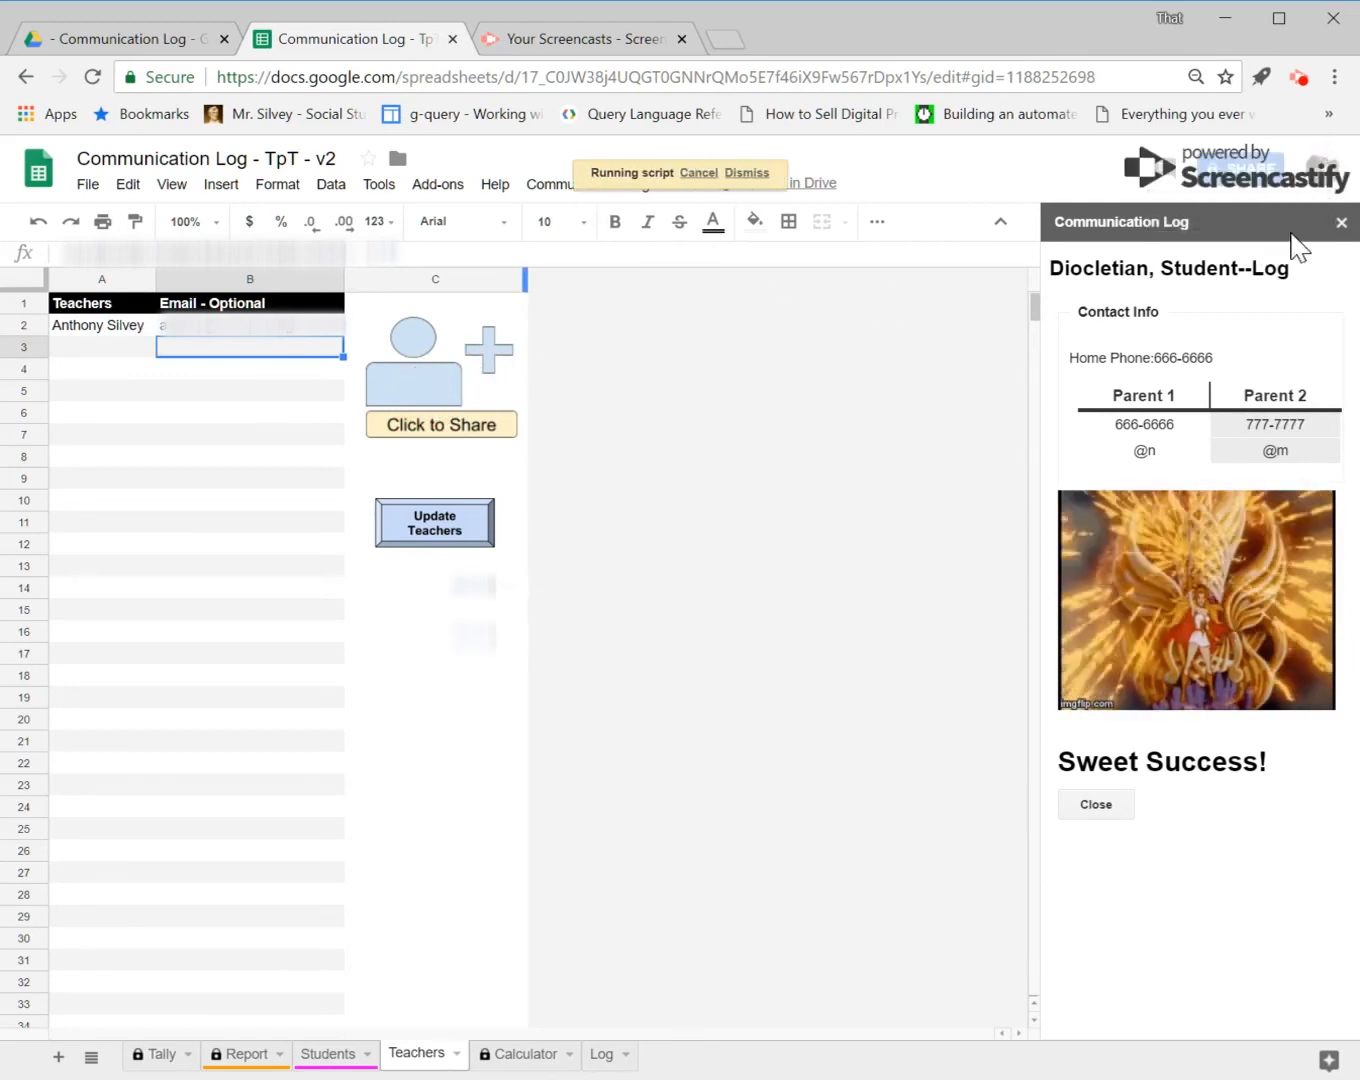
left_click(1339, 225)
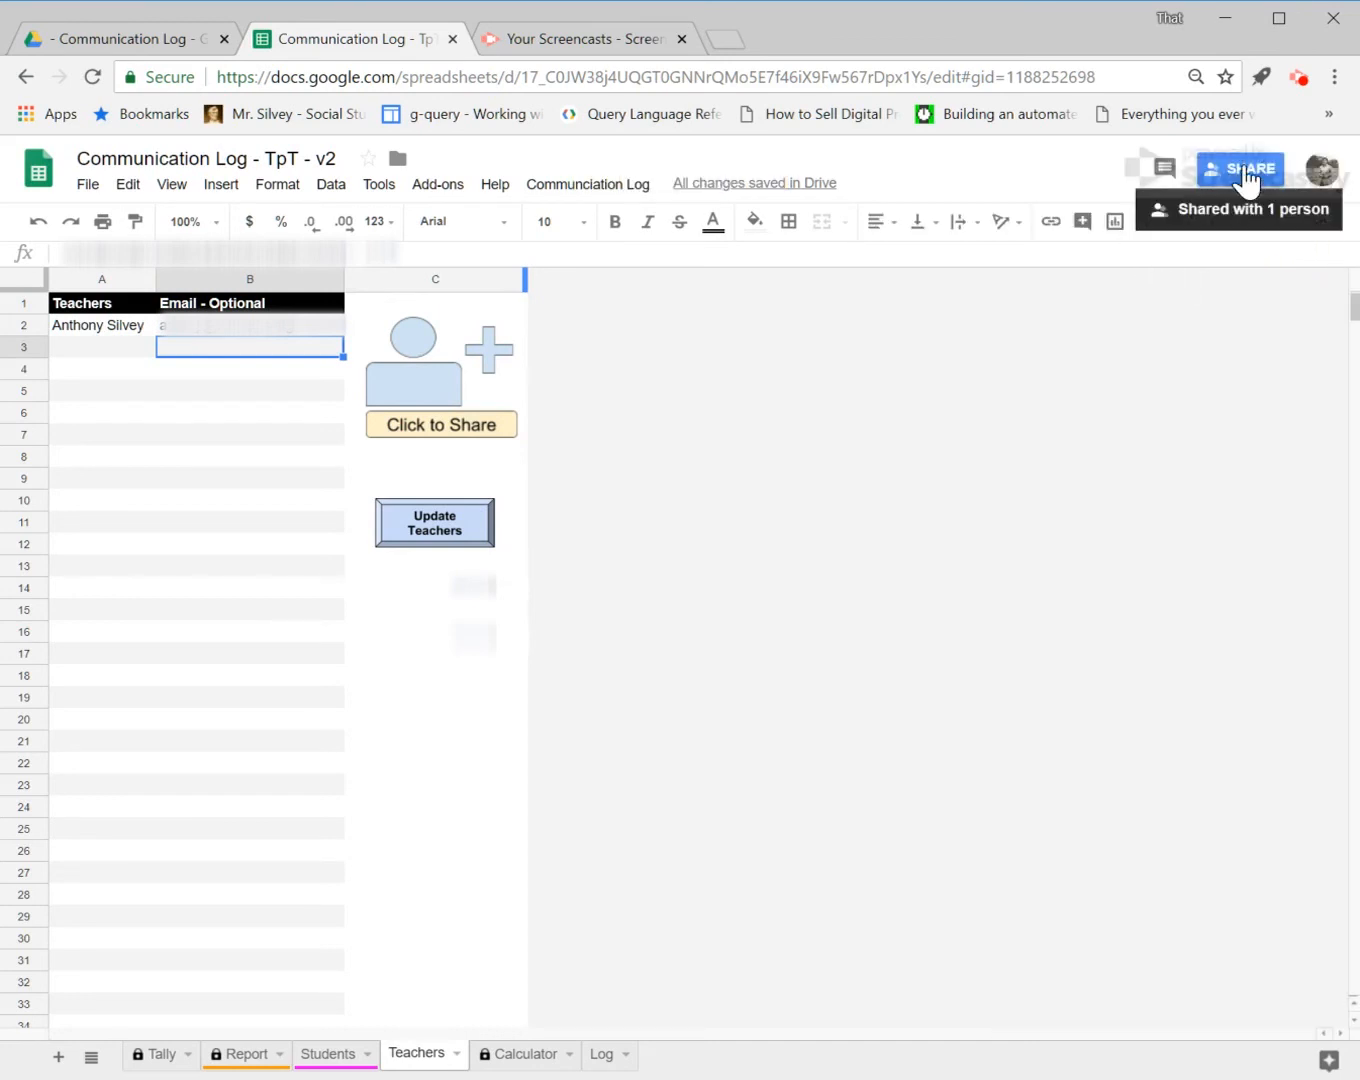
left_click(1244, 170)
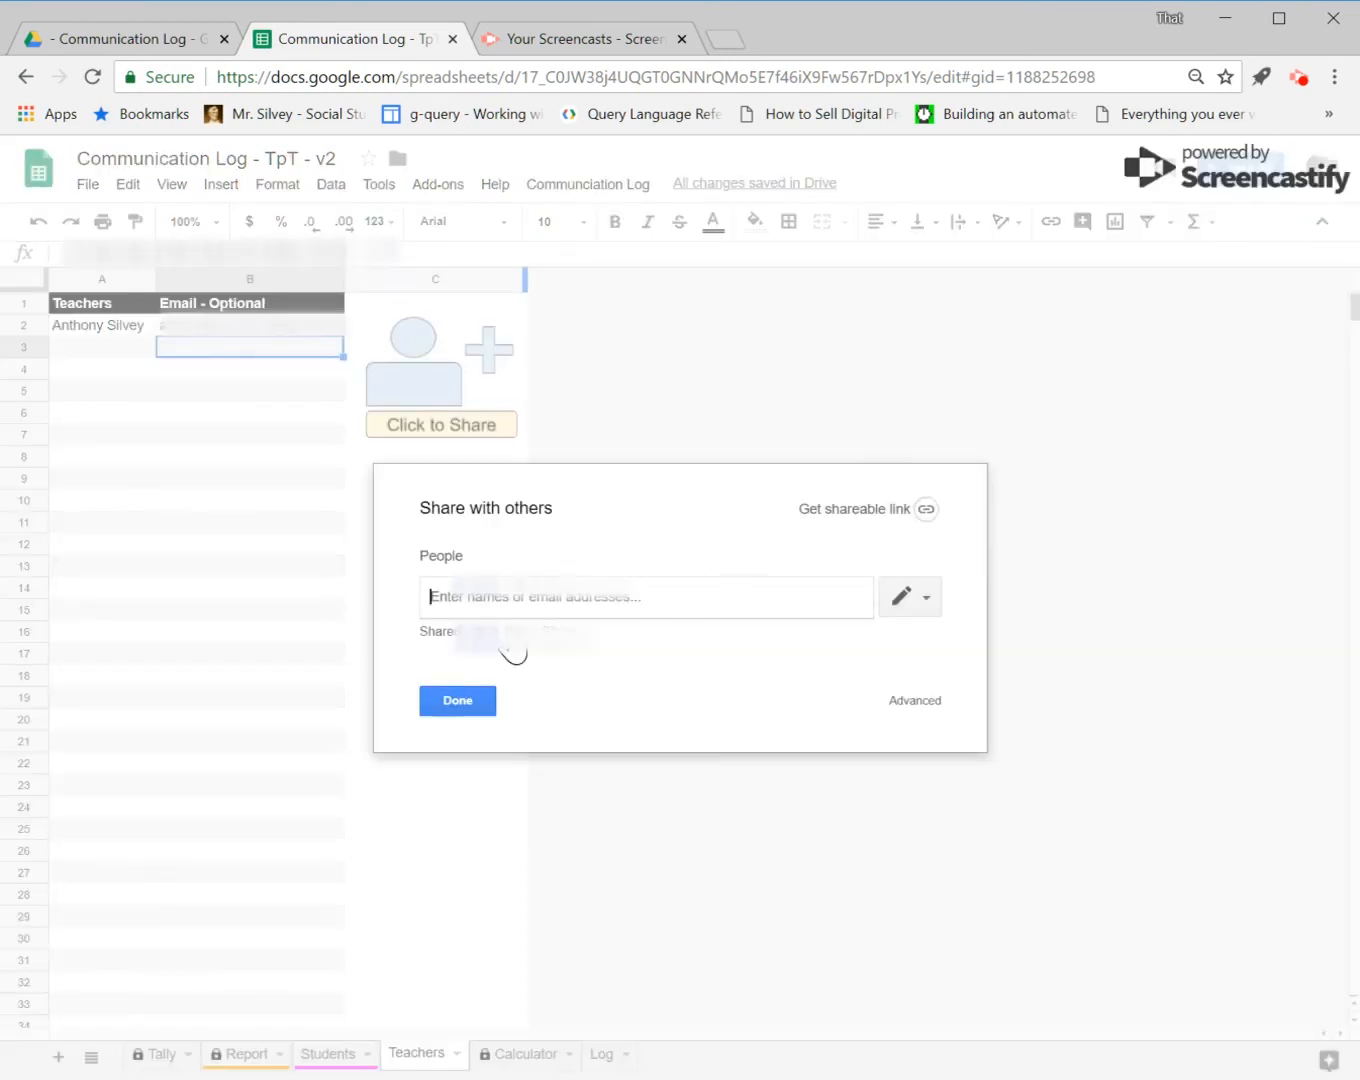
left_click(539, 638)
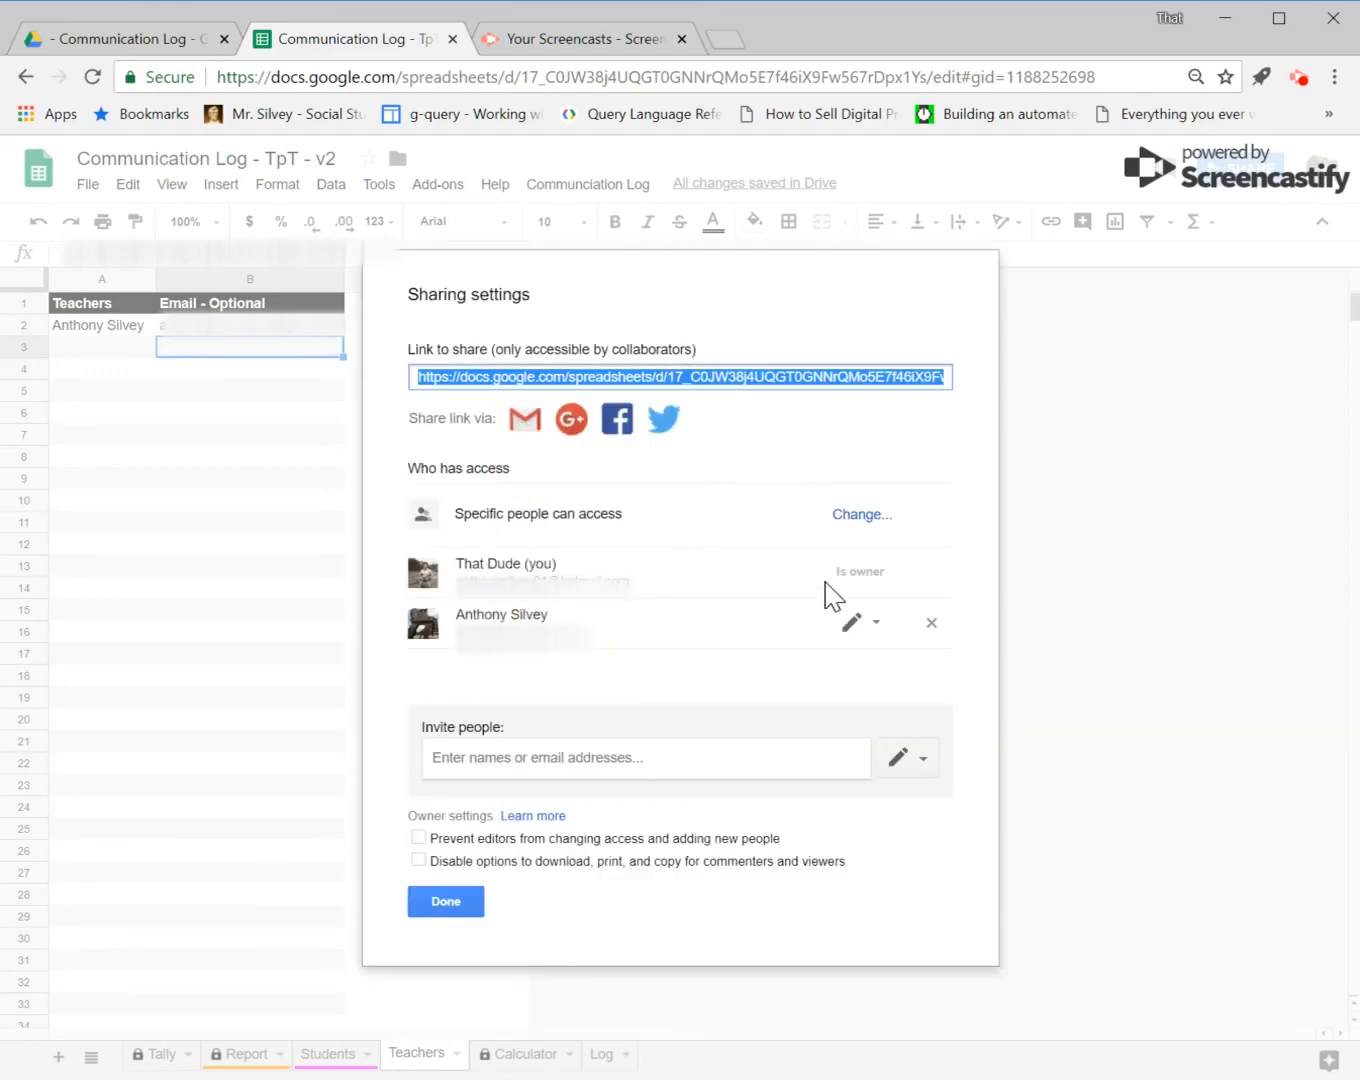